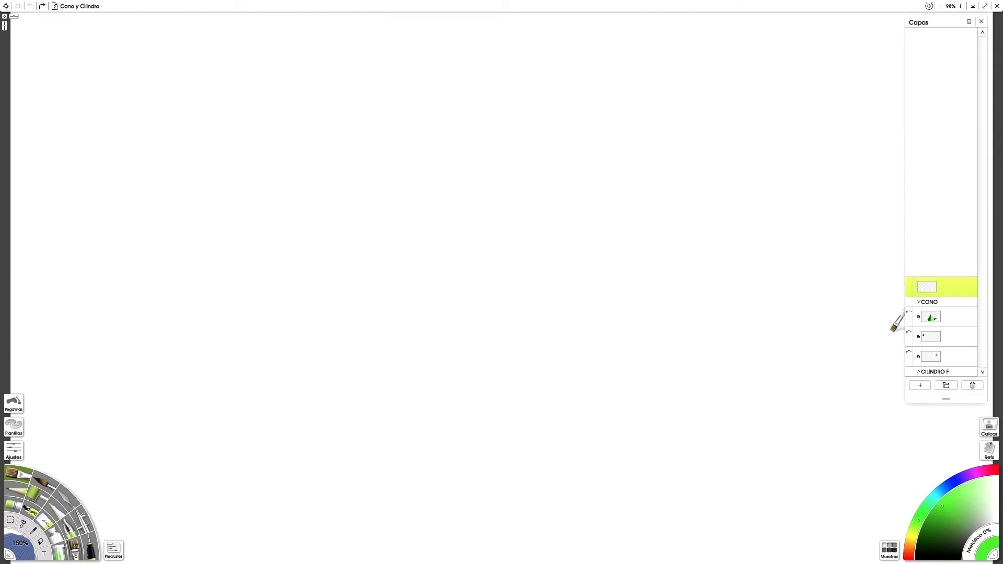
Step: Show the finished cone layer in the CONO group as a reference and hide it again
left_click(909, 314)
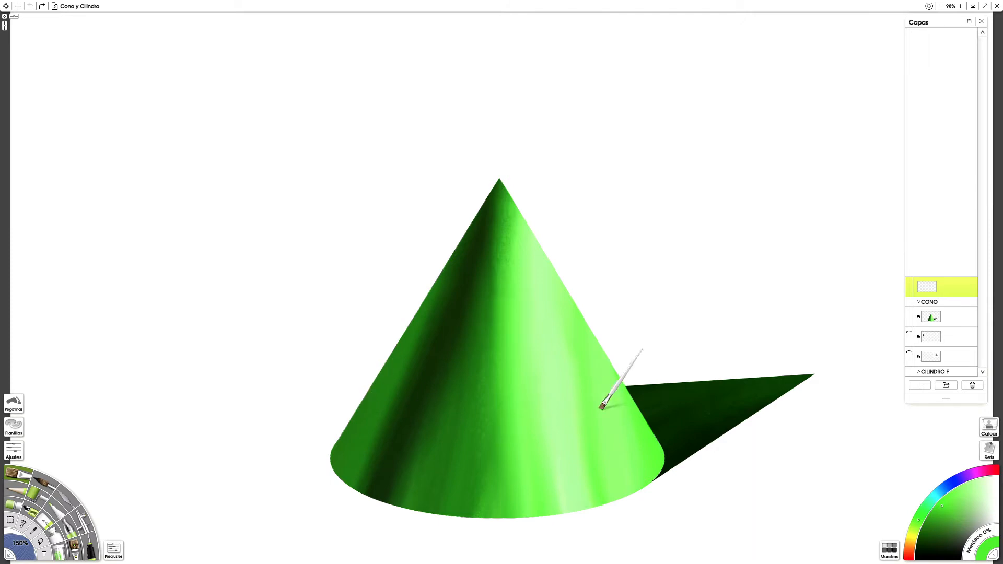
mouse_move(916, 317)
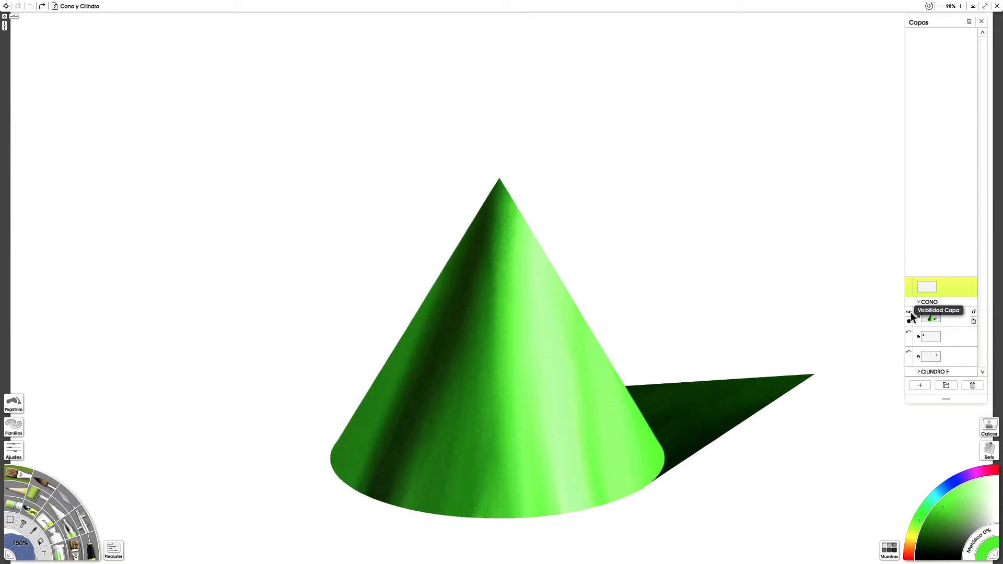
left_click(909, 313)
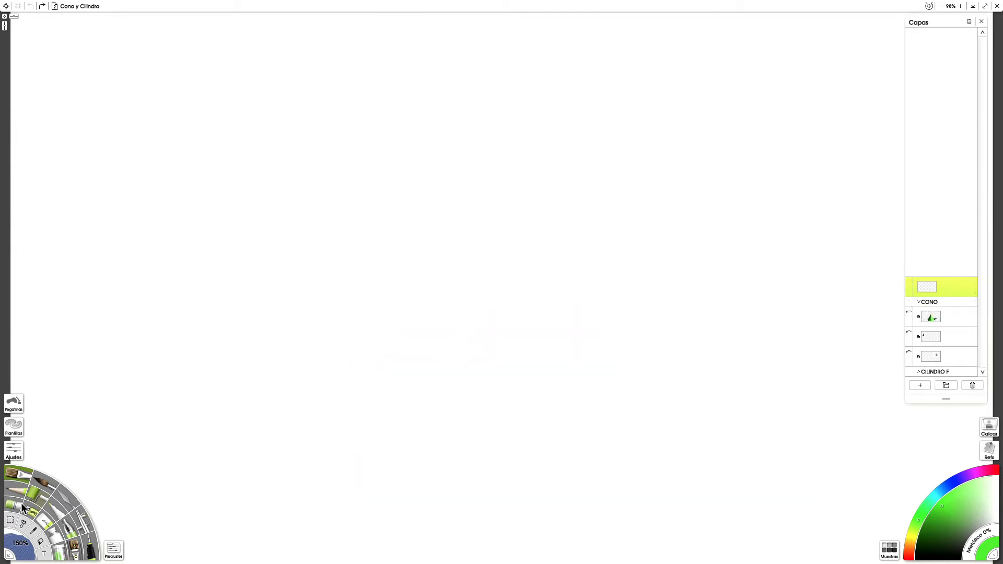
Step: Make a wide, flat elliptical selection with the Hard Circle preset in the lower canvas and fill it with bright green as the cone's base
left_click(9, 521)
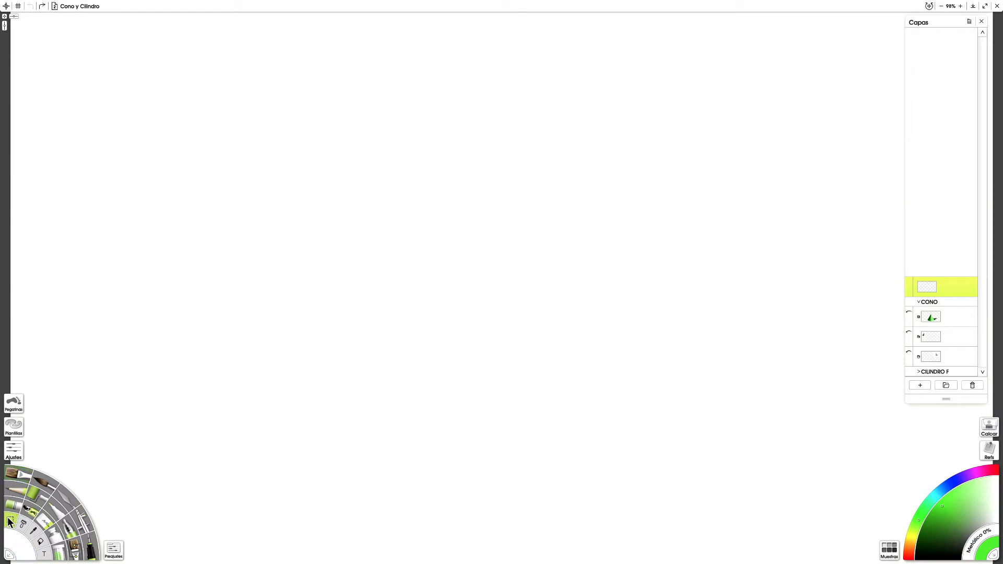
left_click(113, 550)
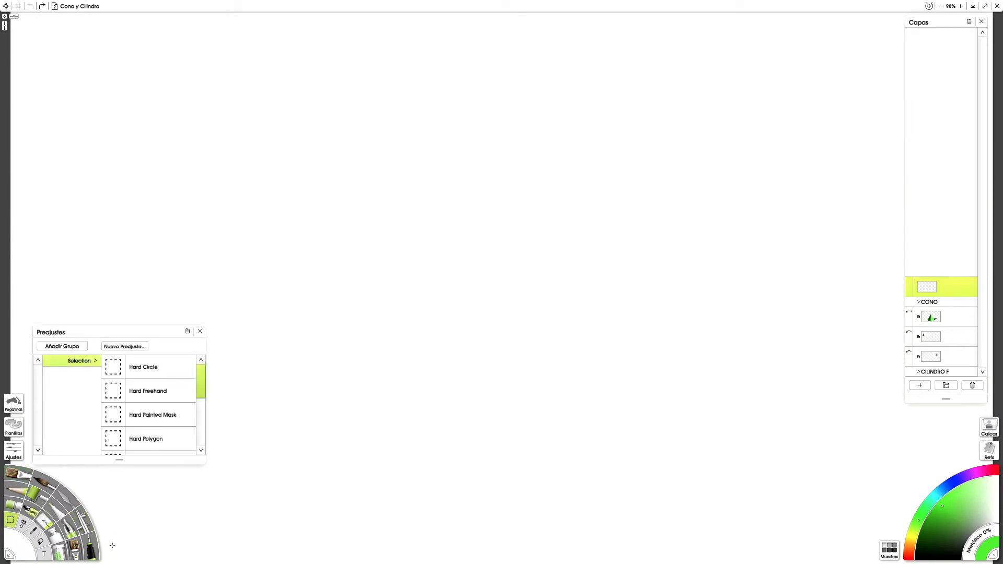
left_click(145, 371)
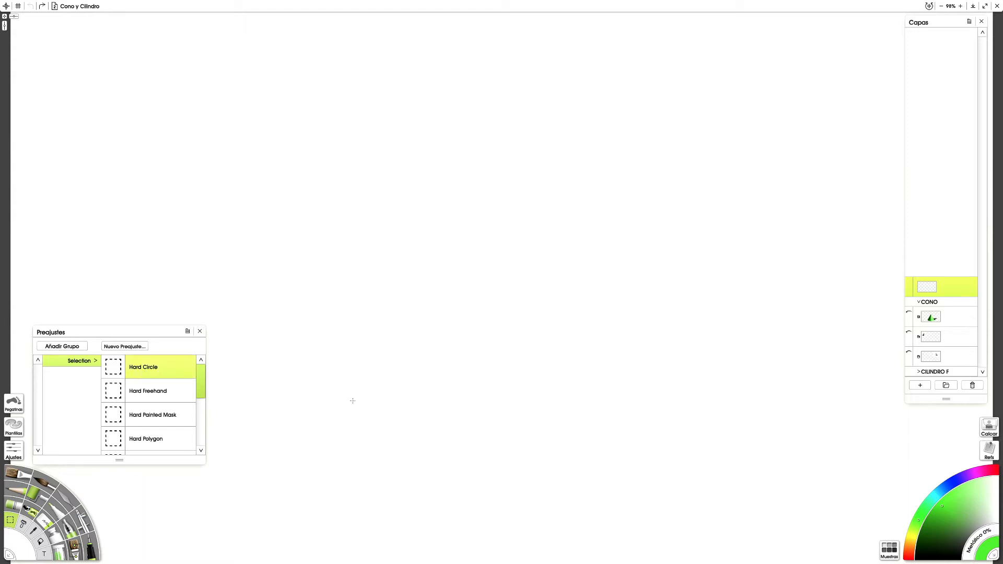
left_click_drag(327, 410, 671, 497)
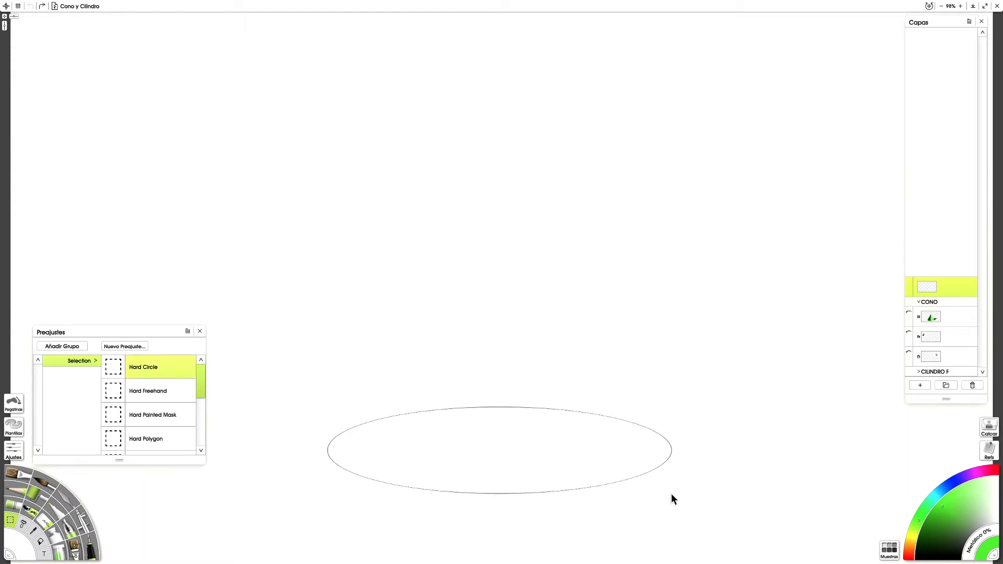
mouse_move(516, 446)
left_mouse_down()
mouse_move(514, 416)
mouse_move(506, 434)
left_mouse_up()
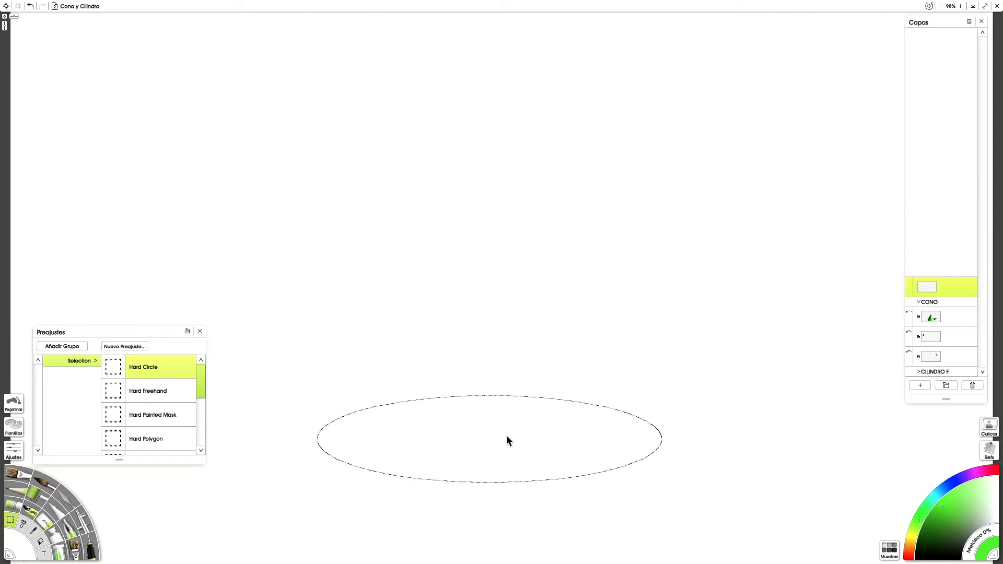
left_click(43, 544)
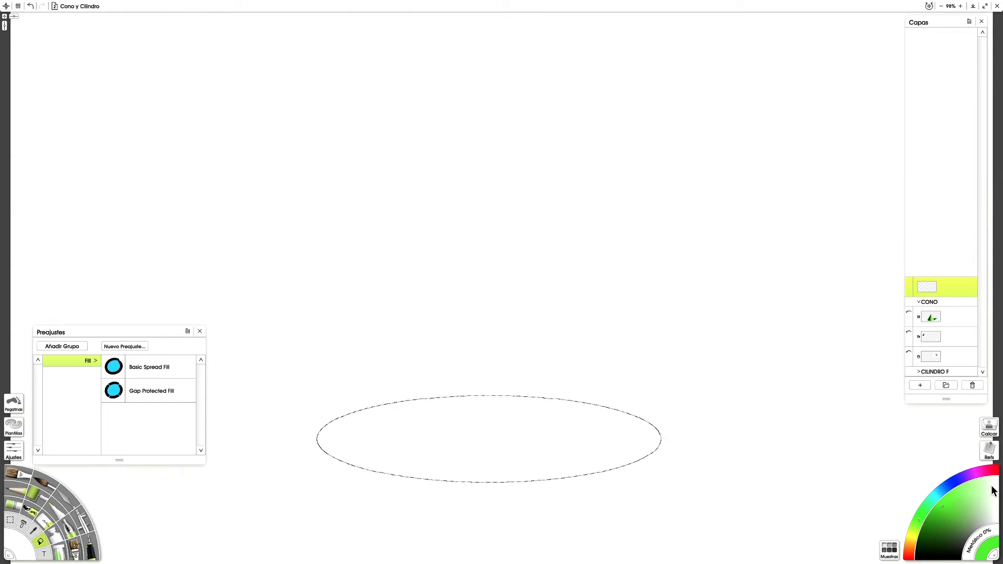
left_click(487, 447)
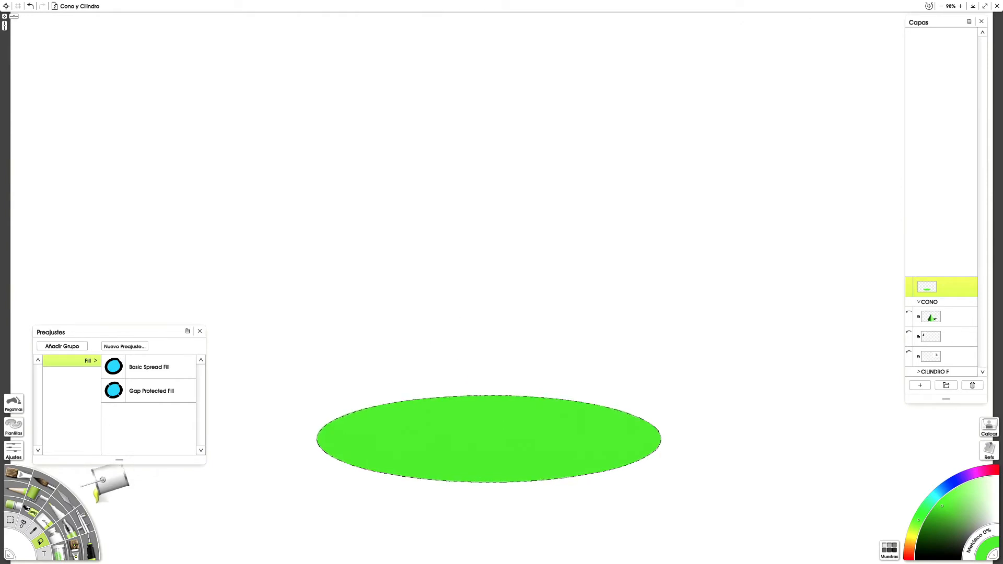
Step: Make a triangular selection with the Hard Polygon preset, from an apex centred above the ellipse to its two outer ends
left_click(16, 523)
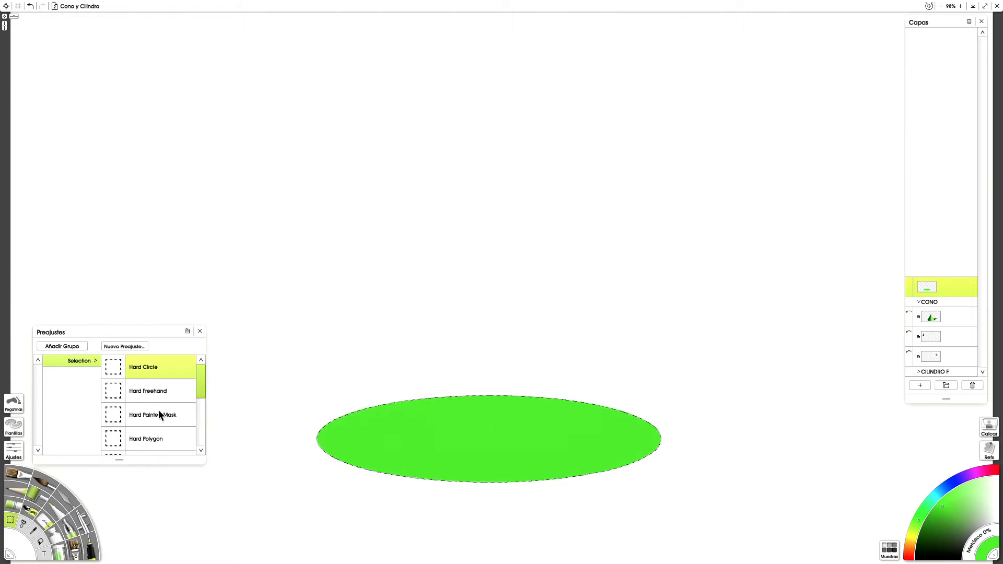
left_click(158, 434)
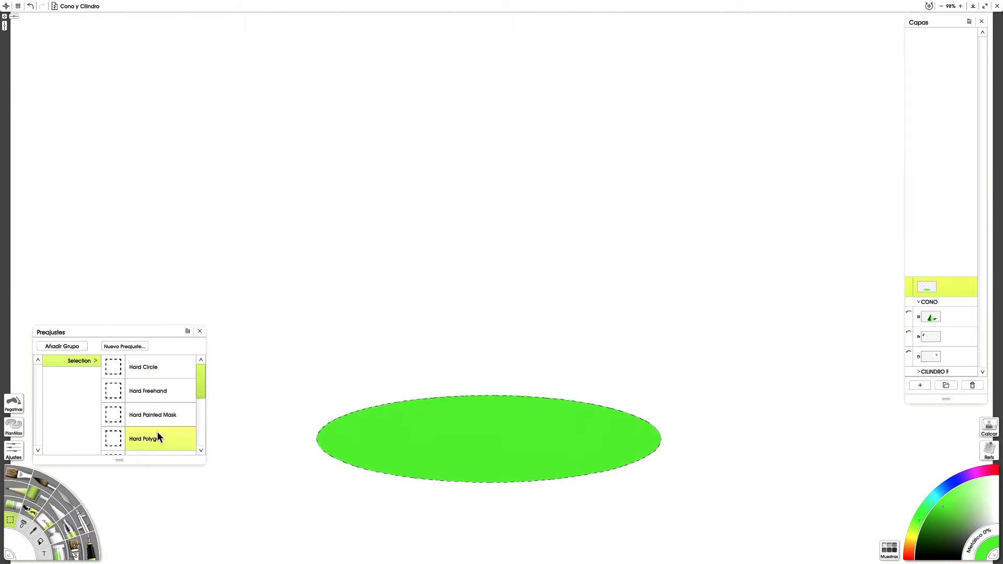
left_click(481, 158)
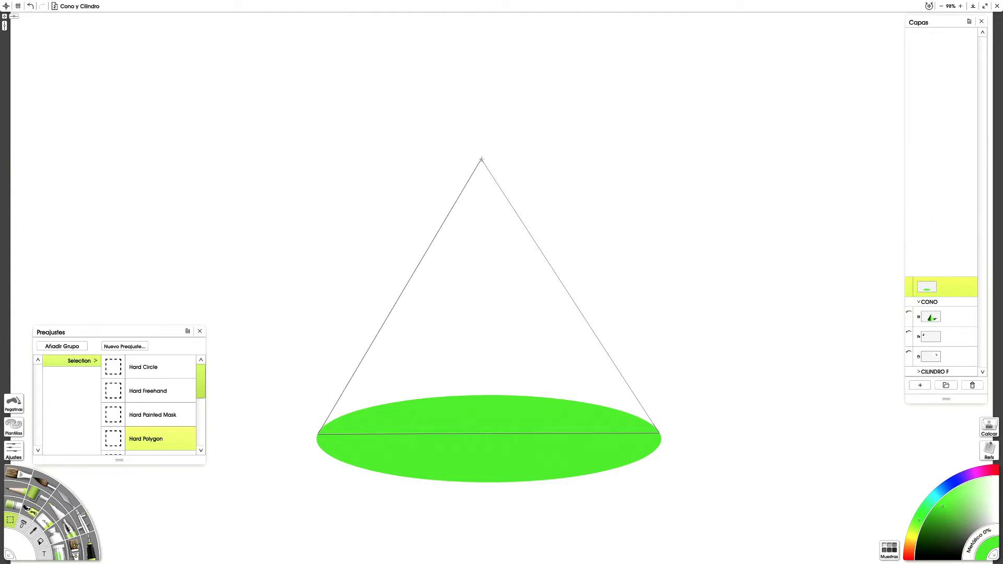
left_click(481, 160)
Step: Fill the triangular selection with the same bright green, including the thin seam lines where it overlaps the ellipse
left_click(41, 542)
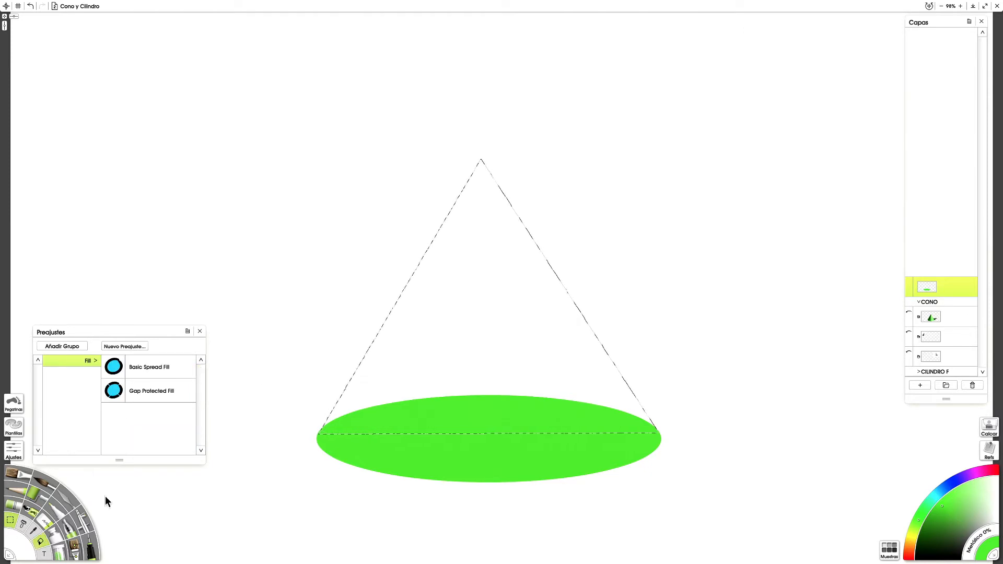
left_click(490, 332)
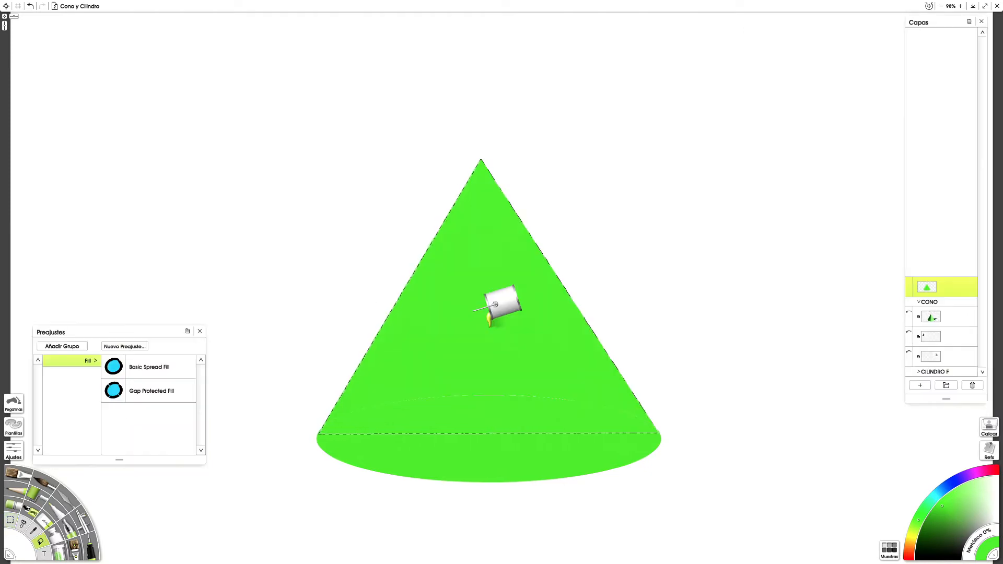
left_click(527, 382)
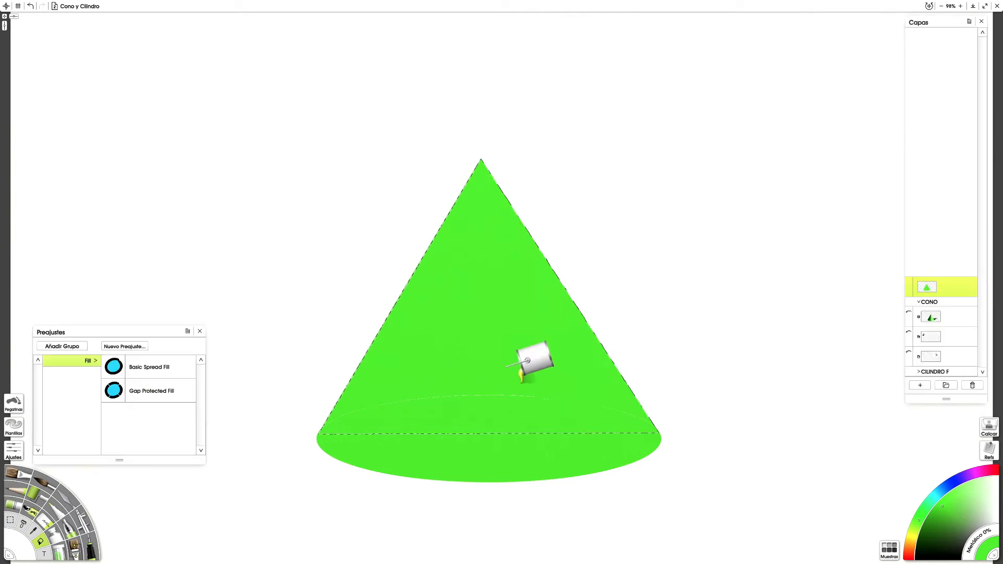
left_click(512, 385)
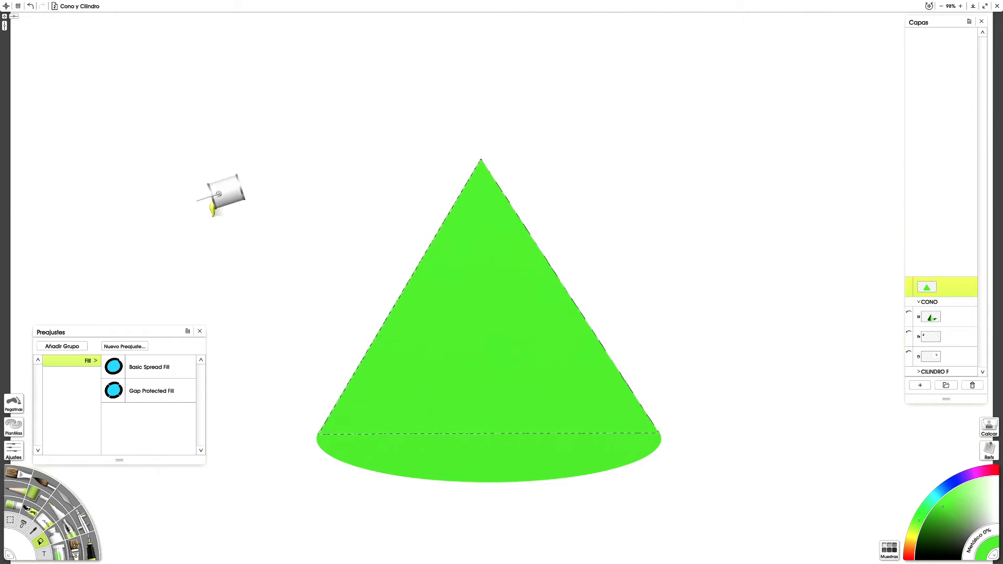
Step: Replace the triangular selection with one around the whole layer content, covering the complete cone silhouette
mouse_move(181, 4)
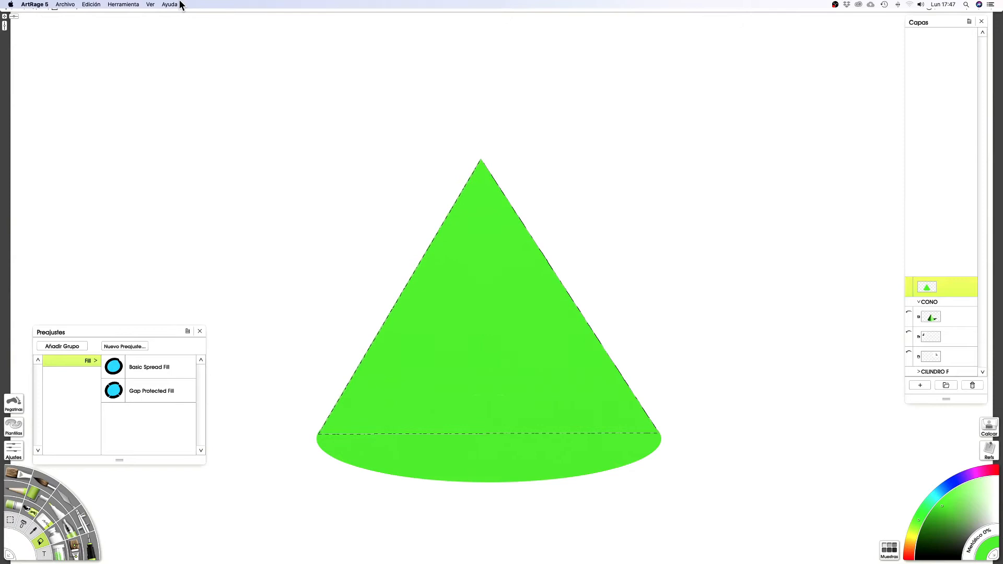
left_click(92, 4)
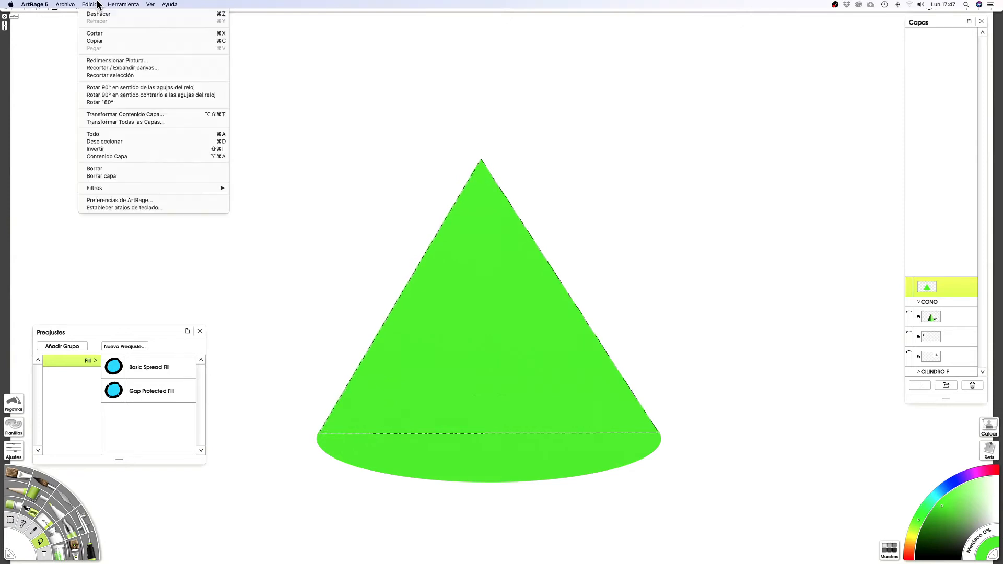
left_click(127, 155)
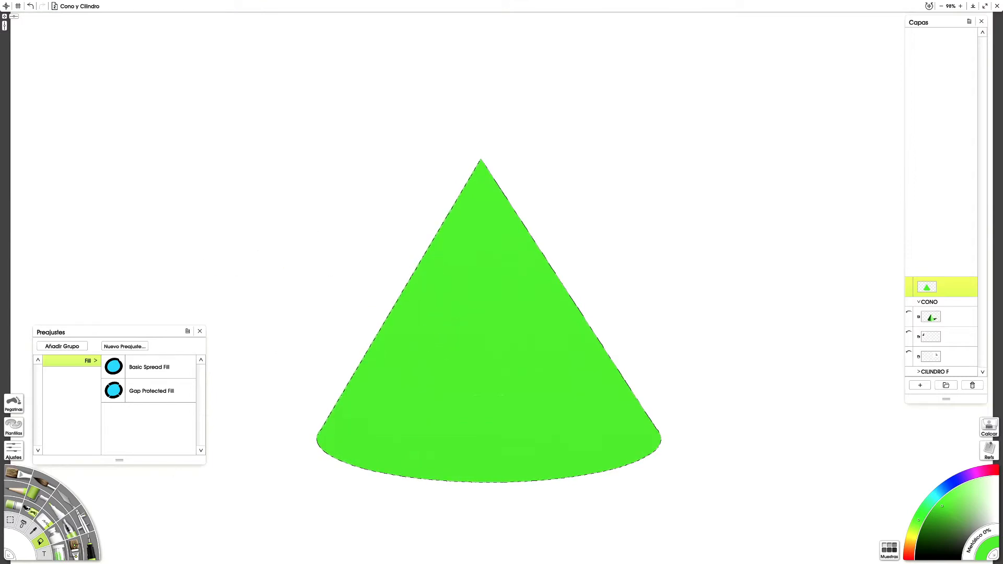
Step: Choose the Oil Brush and pick a very pale green for the cone's highlight, keeping the layers list open
left_click(27, 479)
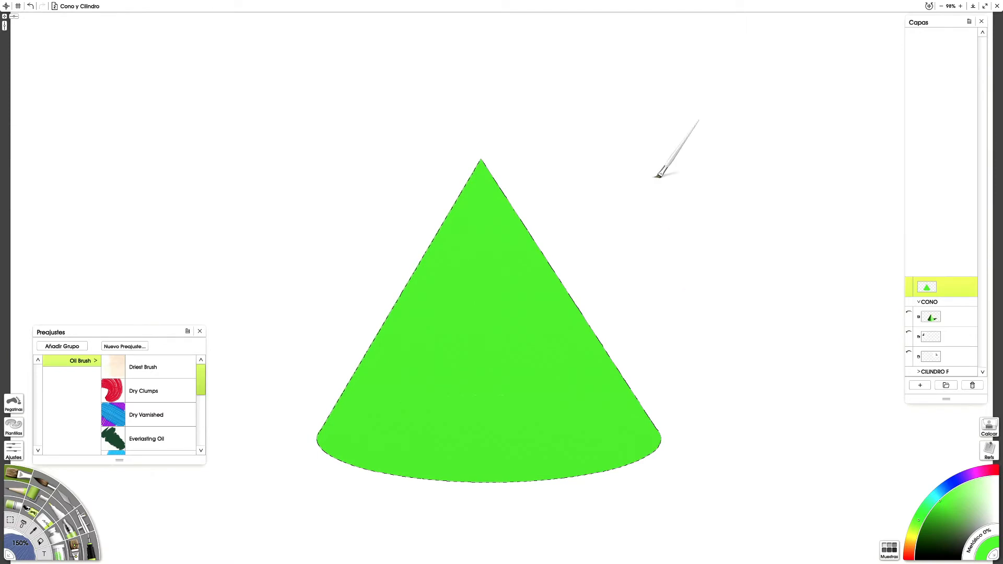
mouse_move(544, 327)
left_mouse_down()
mouse_move(482, 340)
mouse_move(450, 376)
left_mouse_up()
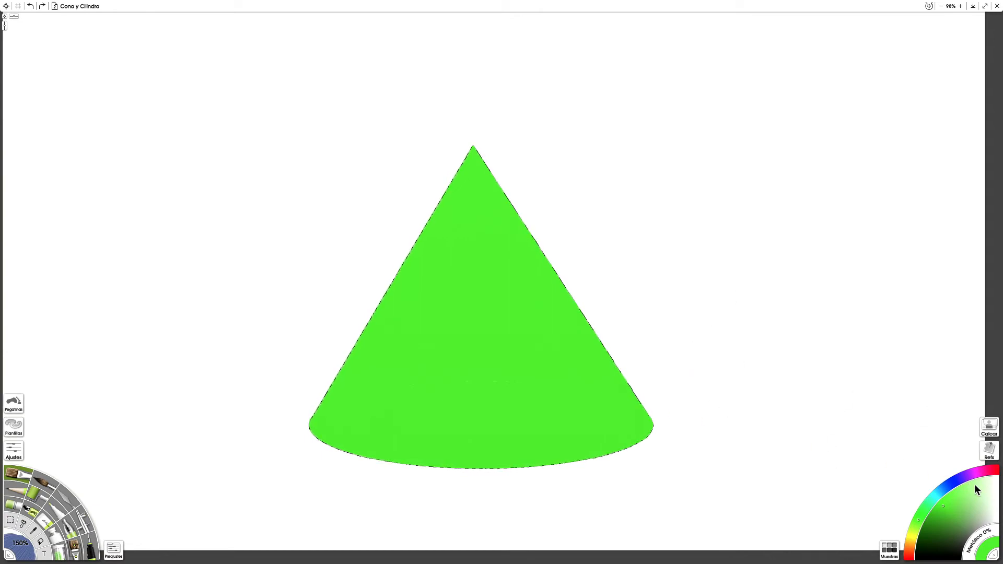
key("l")
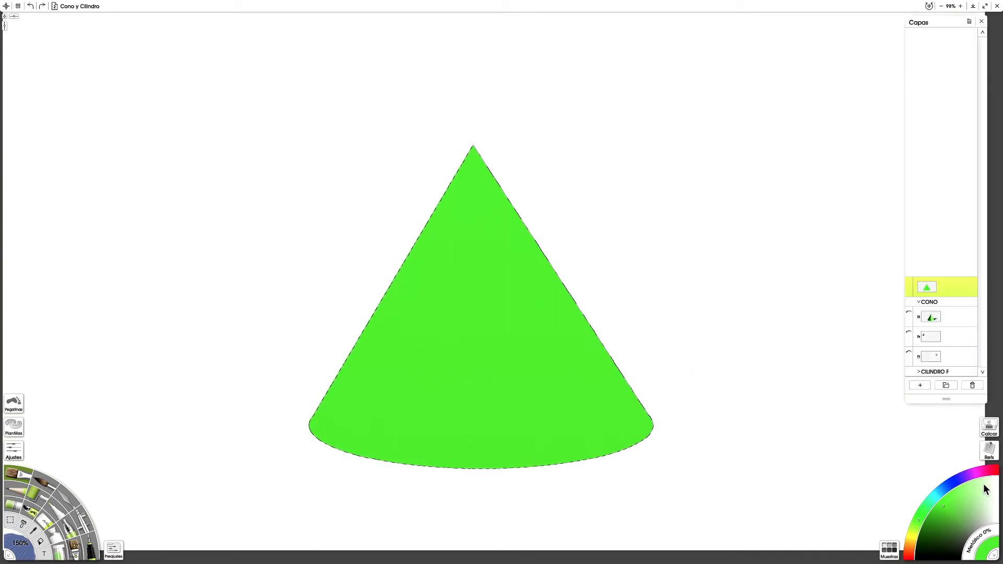
left_click(985, 487)
Step: Try freehand pale green highlight strokes along the cone's right slope, undoing each one
mouse_move(596, 424)
left_mouse_down()
mouse_move(569, 312)
mouse_move(592, 360)
left_mouse_up()
key("ctrl+z")
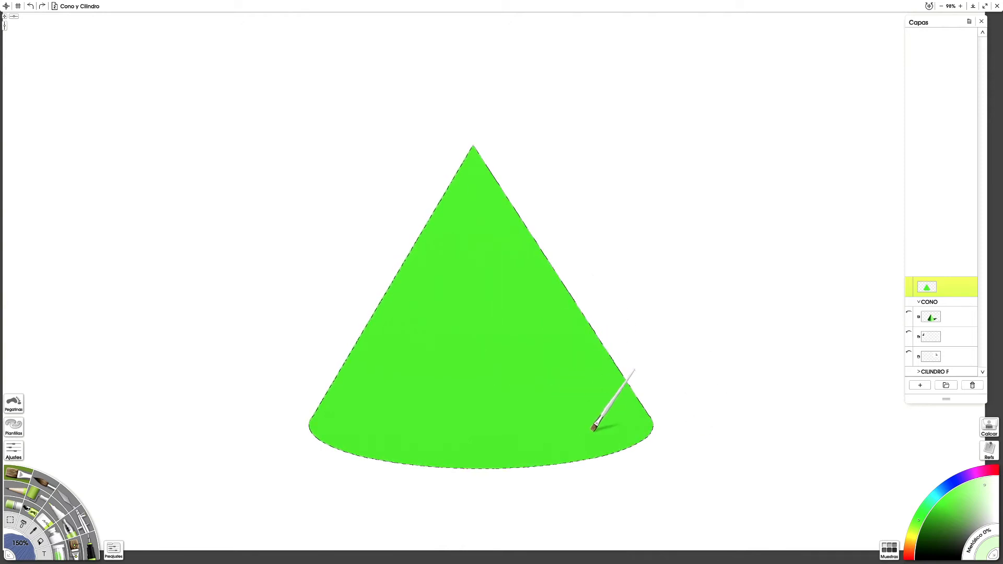
left_click_drag(643, 425, 563, 325)
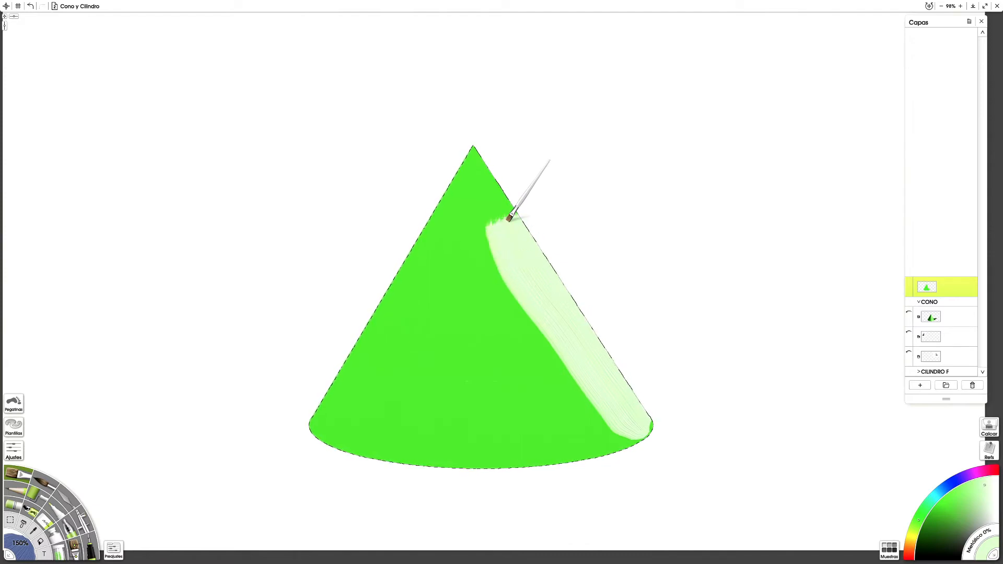
key("ctrl+z")
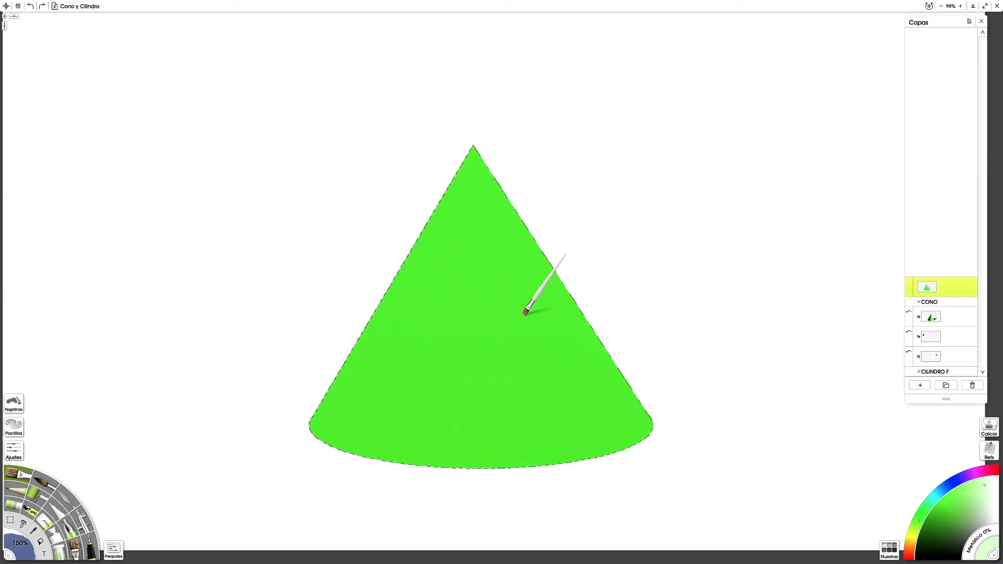
Step: Paint a straight pale green highlight band from right of the base's centre up to the apex, undoing unsatisfactory strokes
mouse_move(606, 484)
left_mouse_down()
mouse_move(495, 241)
mouse_move(479, 159)
mouse_move(445, 147)
mouse_move(405, 203)
mouse_move(482, 401)
mouse_move(422, 353)
mouse_move(394, 363)
left_mouse_up()
key("ctrl+z")
left_click(482, 162, "shift")
key("ctrl+z")
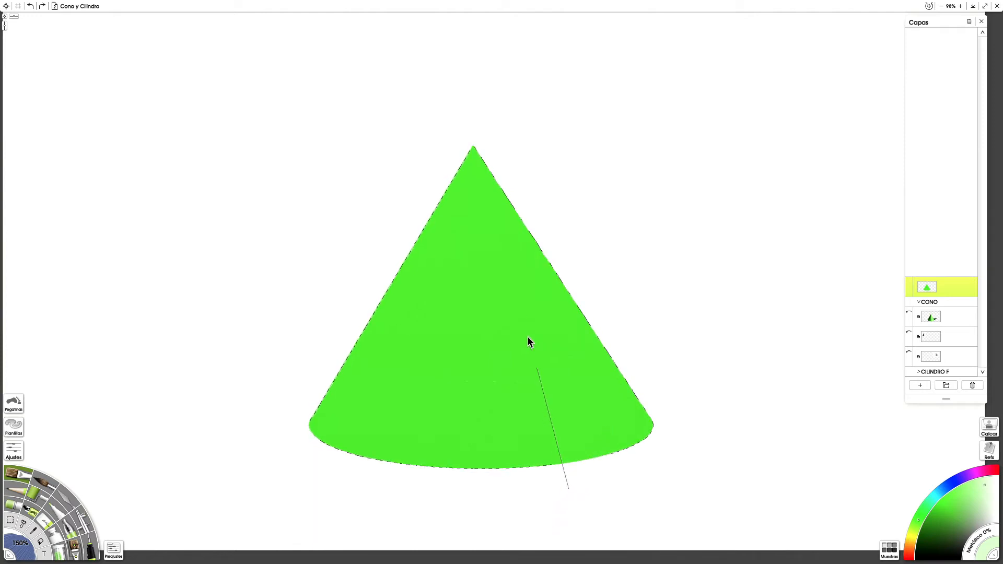
left_click(472, 147, "shift")
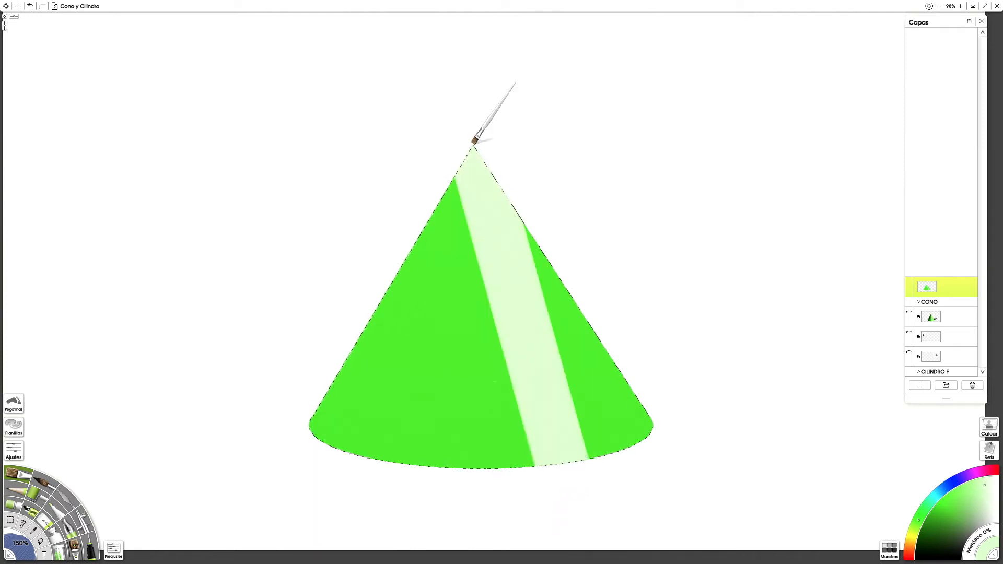
Step: Pick a slightly stronger light green and paint straight bands on both sides of the pale highlight, undoing and repainting the first pair
left_click(972, 490)
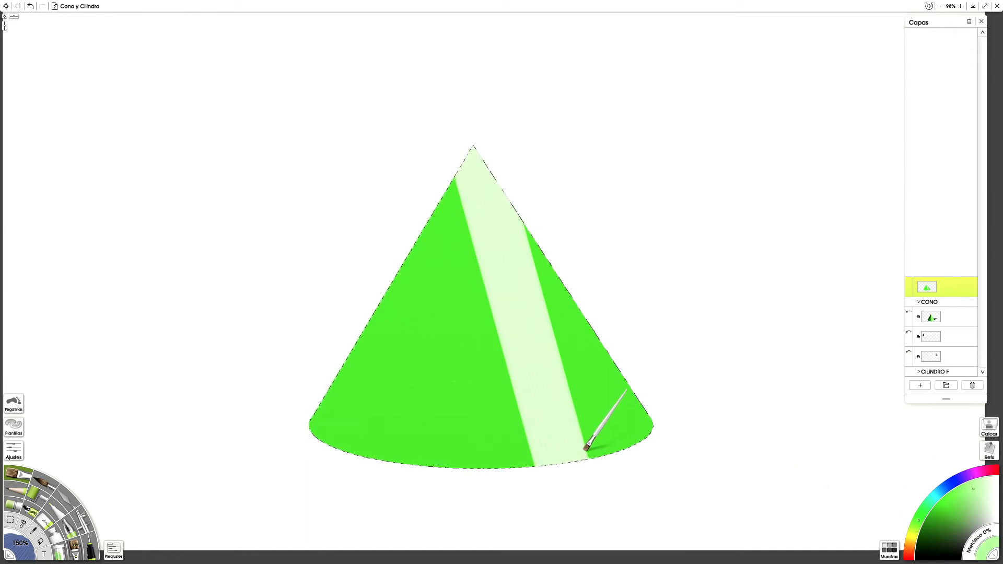
left_click(528, 201, "shift")
left_click_drag(509, 482, 469, 189)
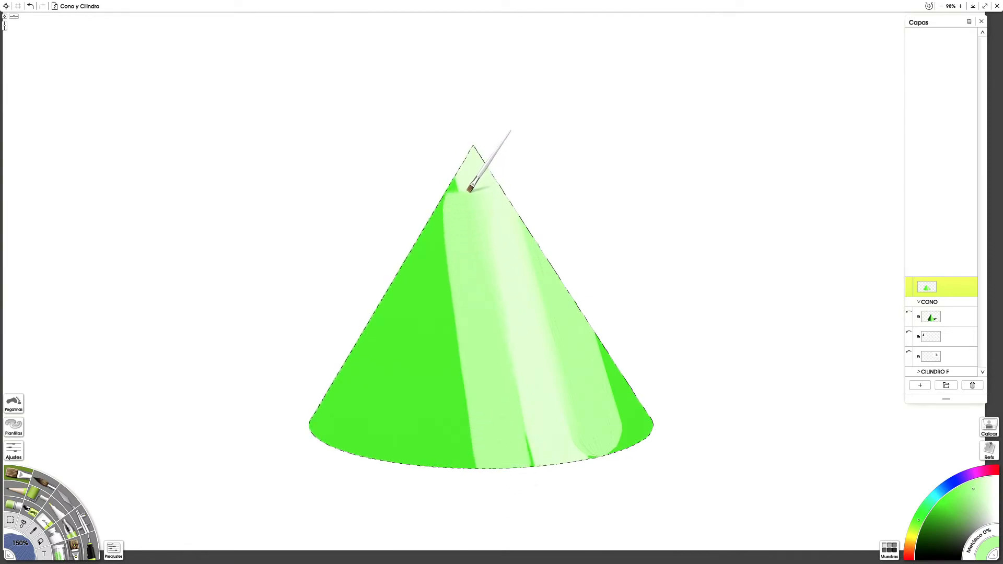
key("ctrl+z")
key("ctrl+z")
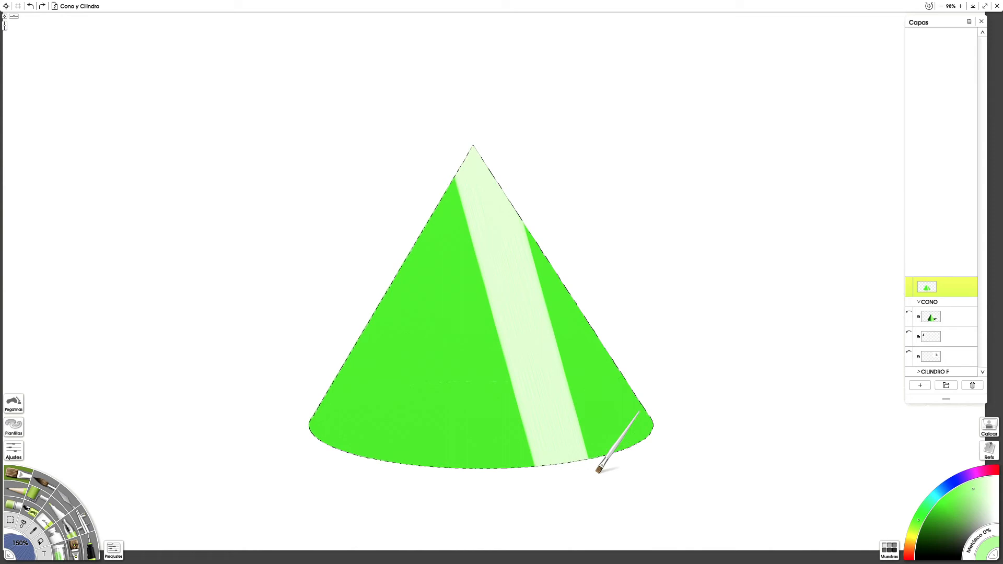
left_click(617, 471, "shift")
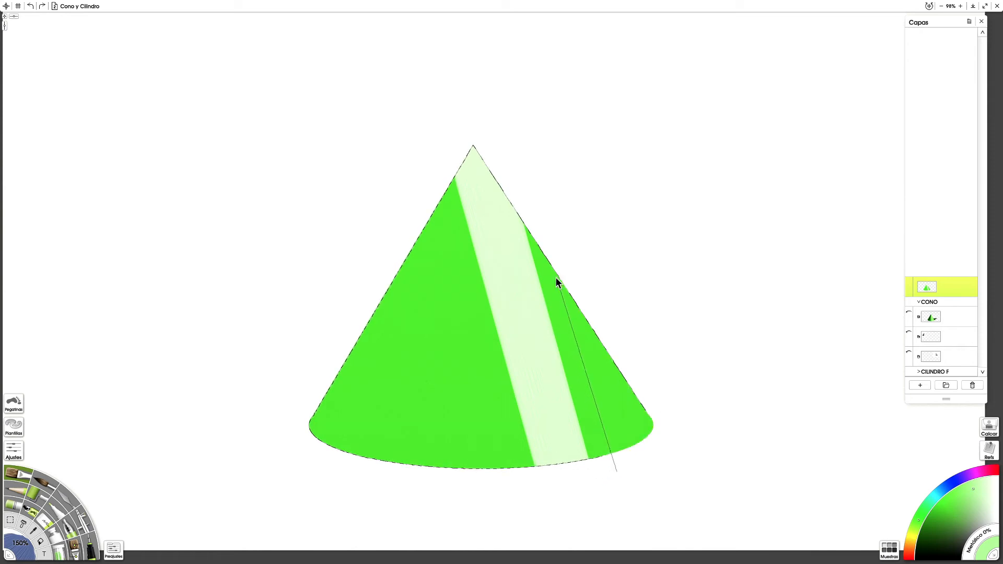
left_click(536, 241, "shift")
left_click(502, 498, "shift")
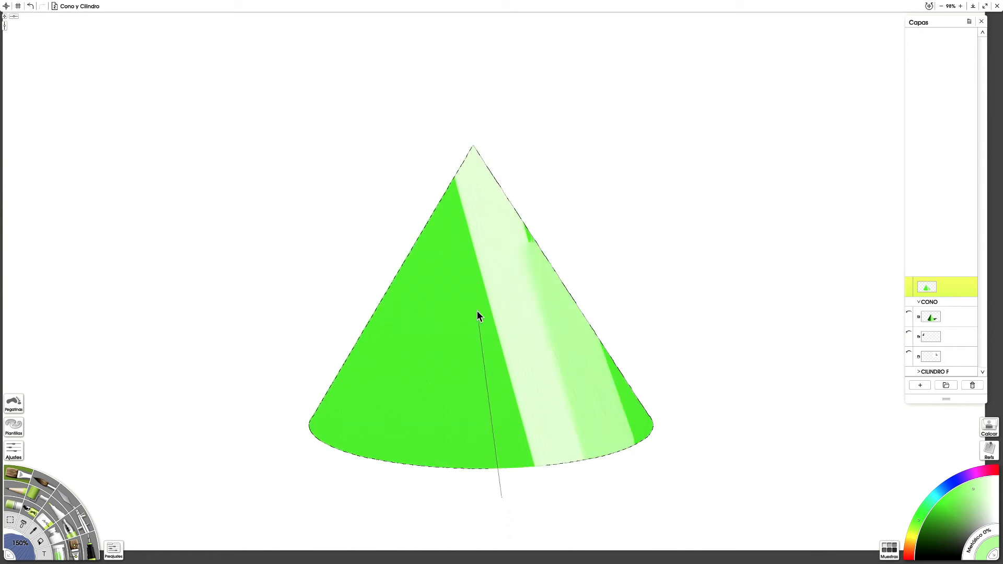
left_click(475, 170, "shift")
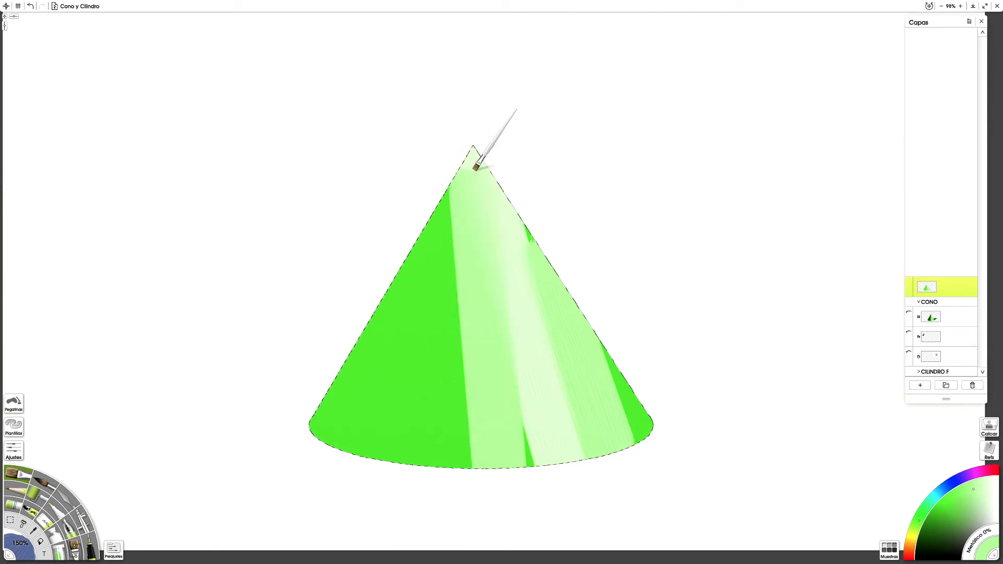
Step: Pick a nearly black green and paint a straight dark band from the base's left part to the apex, undoing unsatisfactory strokes
left_click(922, 551)
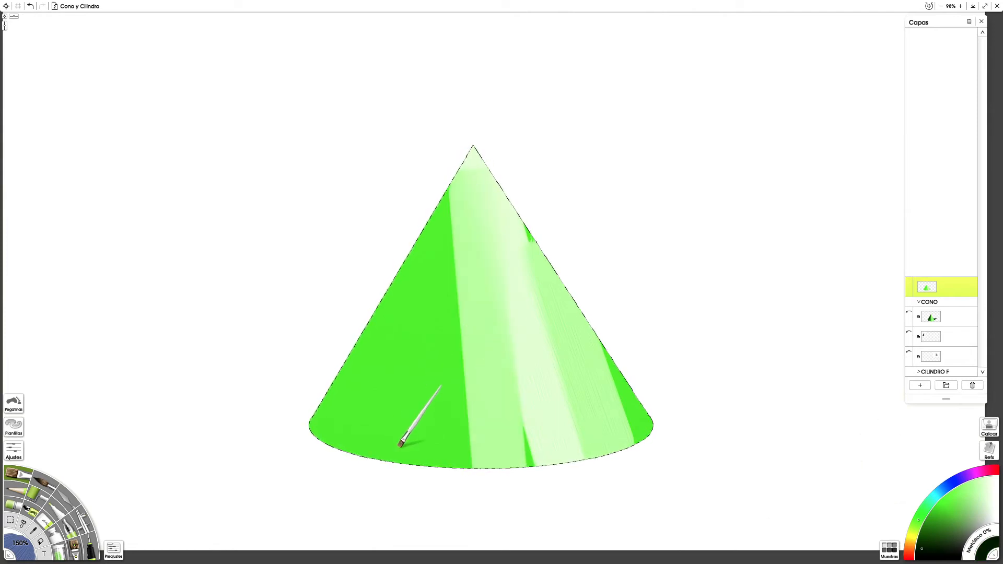
mouse_move(331, 408)
left_mouse_down()
mouse_move(355, 365)
mouse_move(369, 297)
mouse_move(366, 309)
left_mouse_up()
key("ctrl+z")
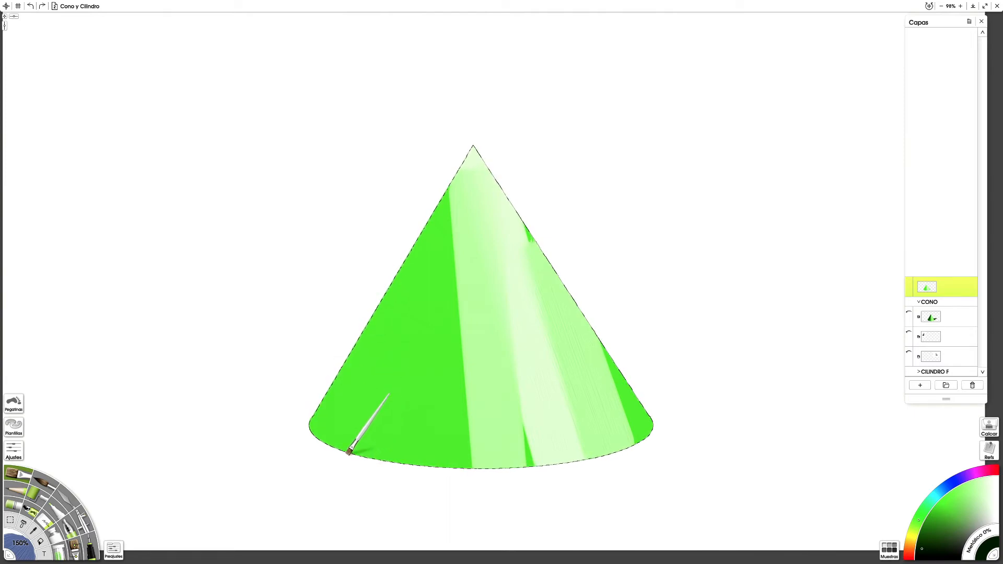
mouse_move(401, 360)
left_mouse_down()
mouse_move(435, 156)
mouse_move(475, 150)
left_mouse_up()
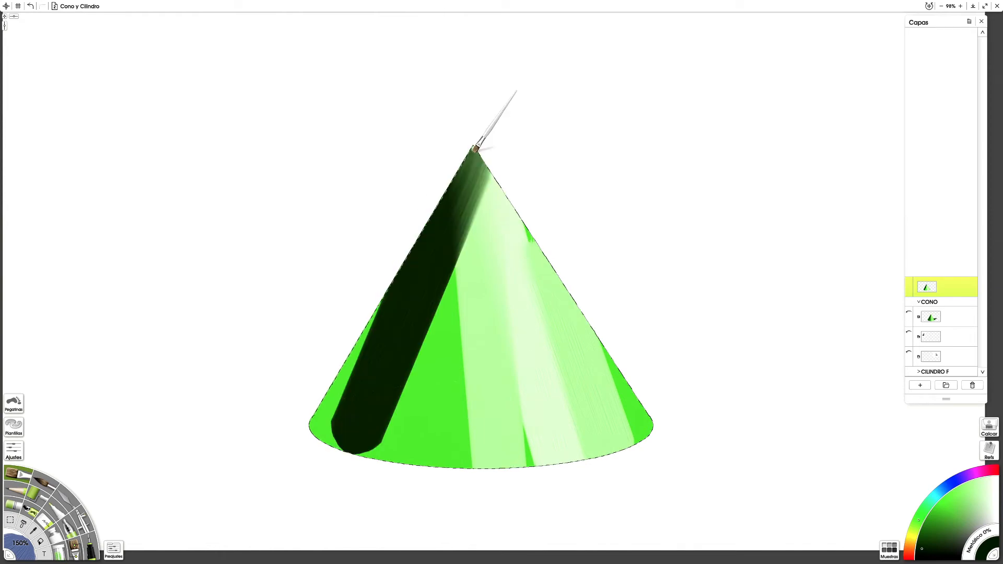
key("ctrl+z")
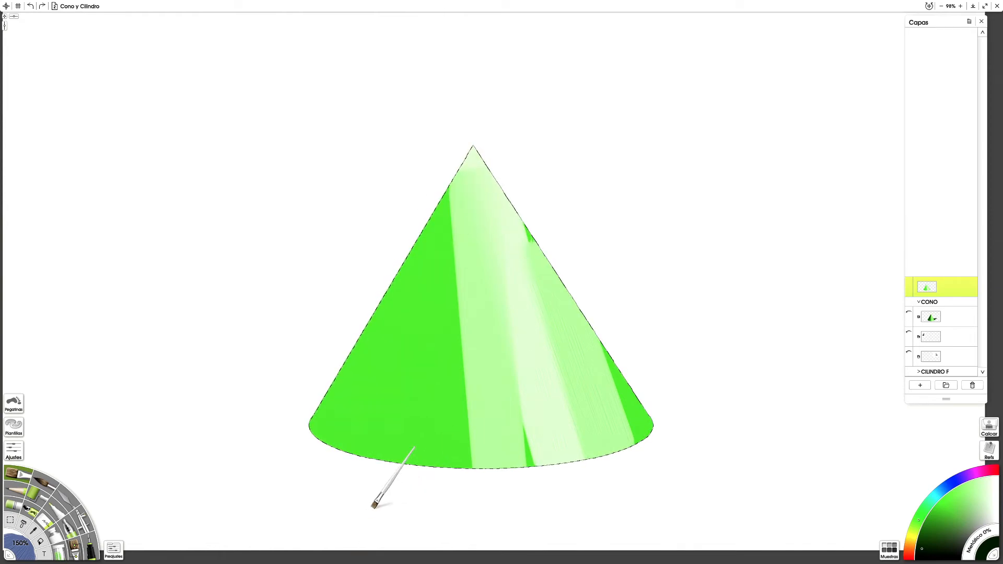
left_click_drag(371, 452, 433, 287)
left_click_drag(448, 244, 460, 168)
key("ctrl+z")
mouse_move(366, 475)
left_mouse_down()
mouse_move(376, 405)
mouse_move(488, 164)
mouse_move(476, 152)
left_mouse_up()
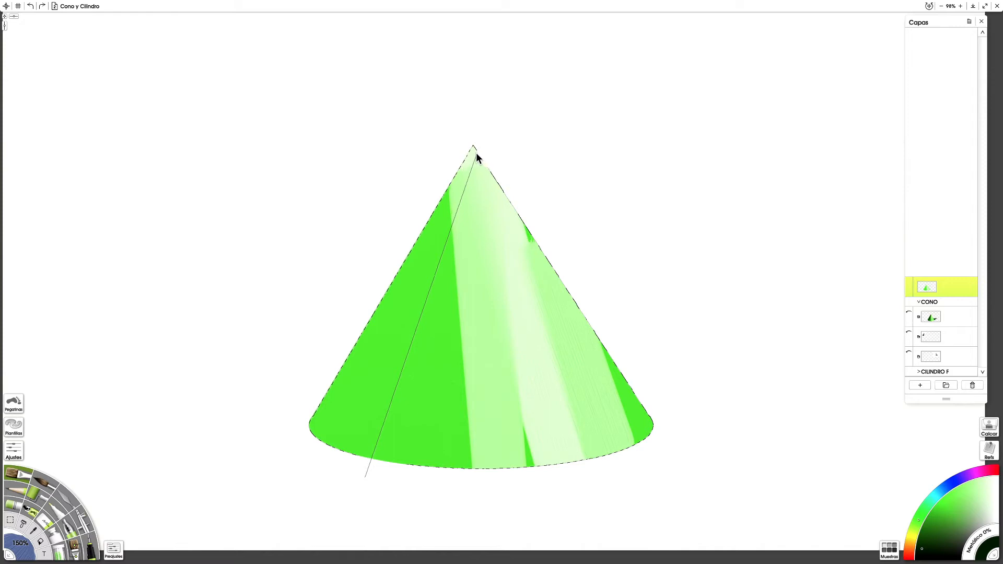
Step: Pick a medium dark green and paint straight bands up to the apex on both sides of the dark band
left_click(927, 530)
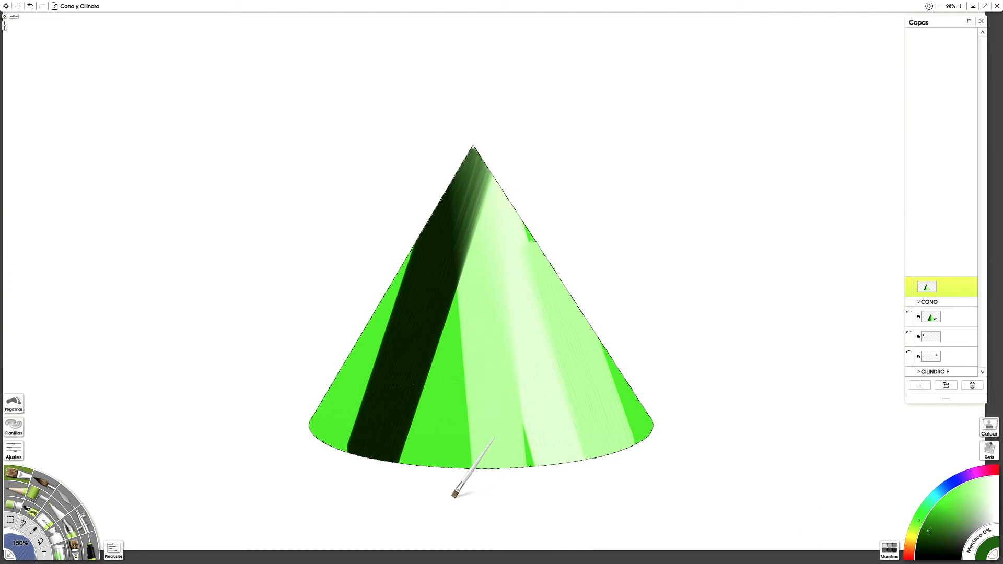
mouse_move(478, 262)
left_mouse_down()
mouse_move(484, 180)
mouse_move(470, 152)
mouse_move(472, 163)
left_mouse_up()
mouse_move(304, 466)
left_mouse_down()
mouse_move(444, 255)
mouse_move(472, 162)
left_mouse_up()
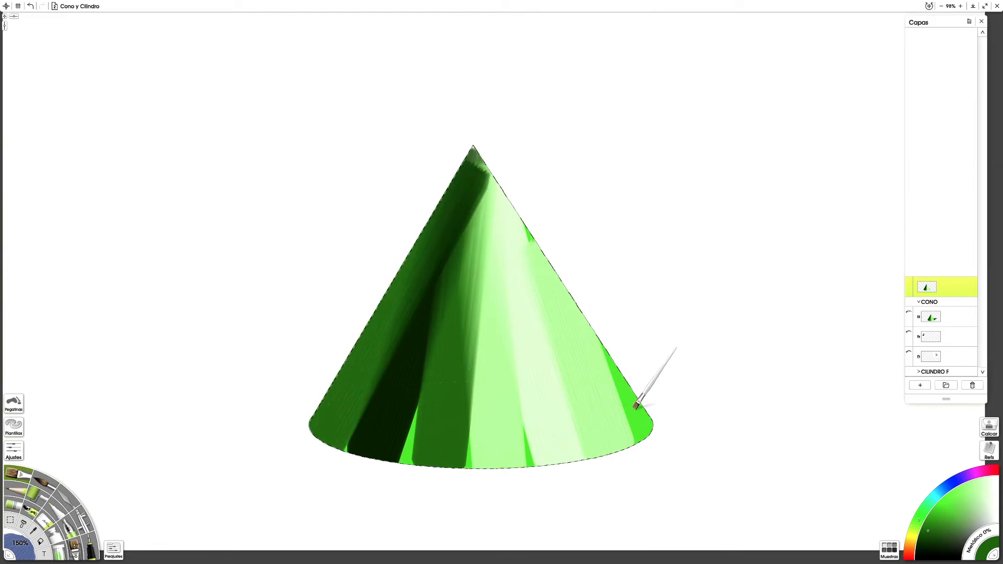
Step: Choose the Palette Knife and set its size to 250%
left_click(69, 500)
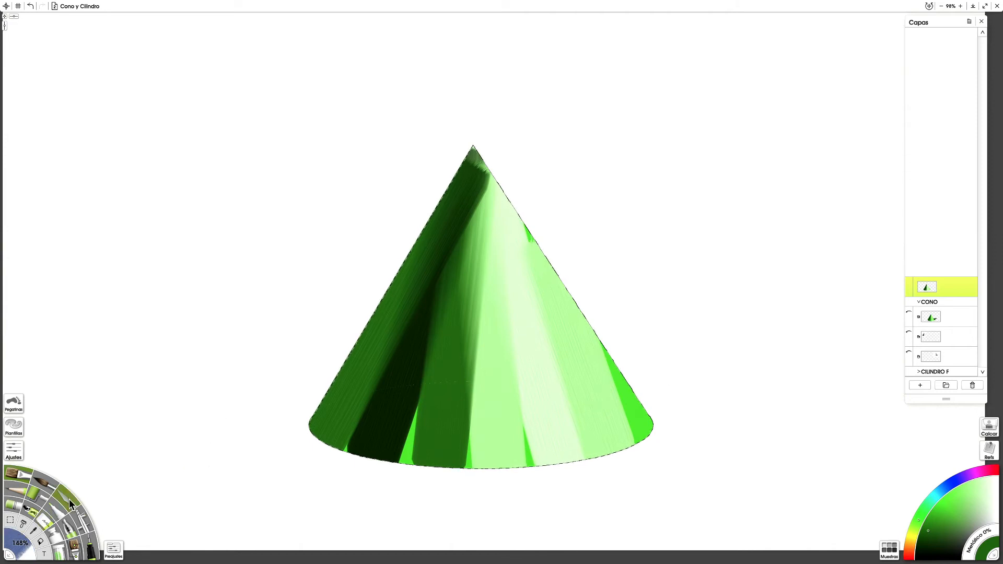
left_click(25, 550)
type("250")
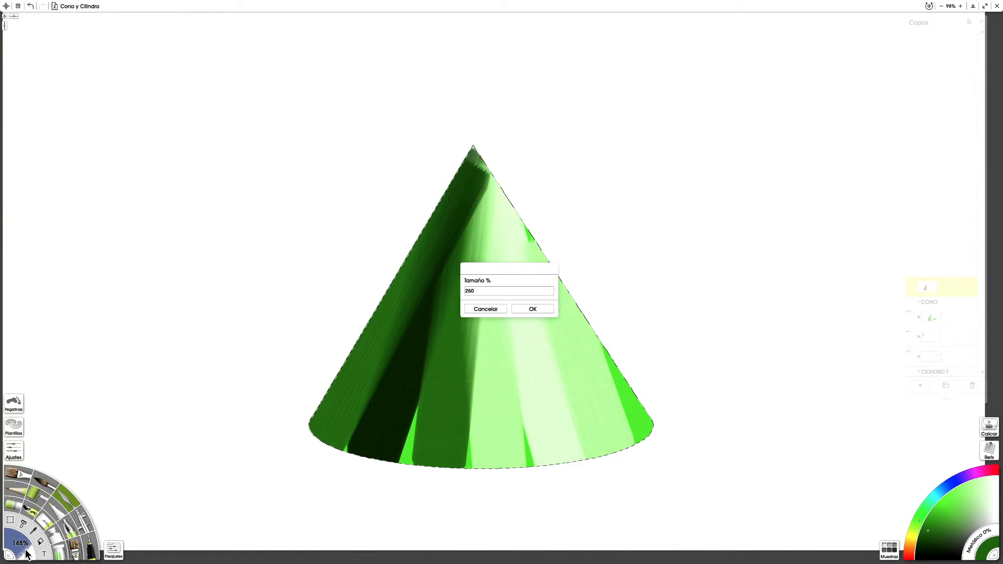
key("Return")
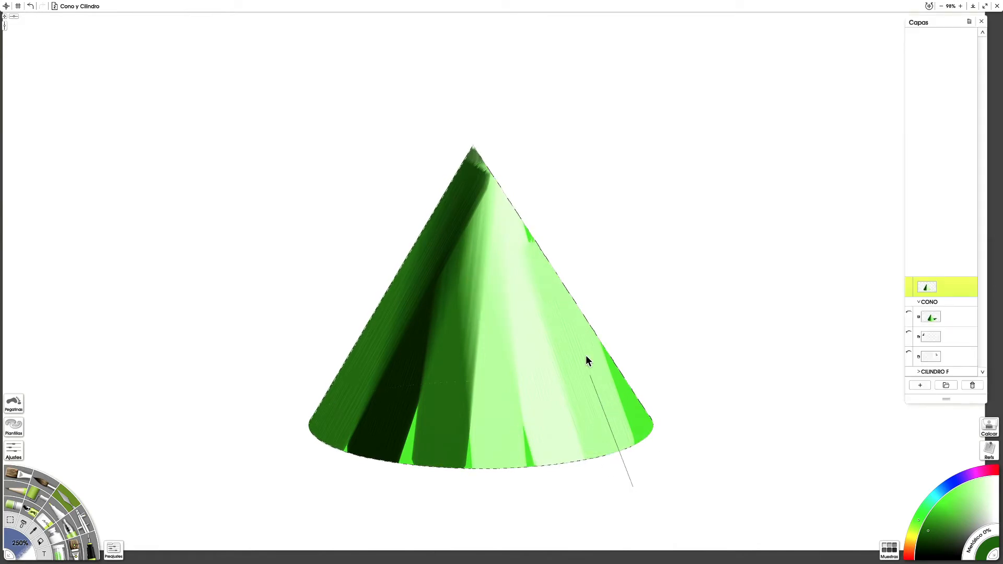
Step: Blend the apex and the dark left bands with straight palette knife strokes running between the apex and the base
mouse_move(483, 167)
left_mouse_down()
mouse_move(454, 128)
mouse_move(459, 116)
left_mouse_up()
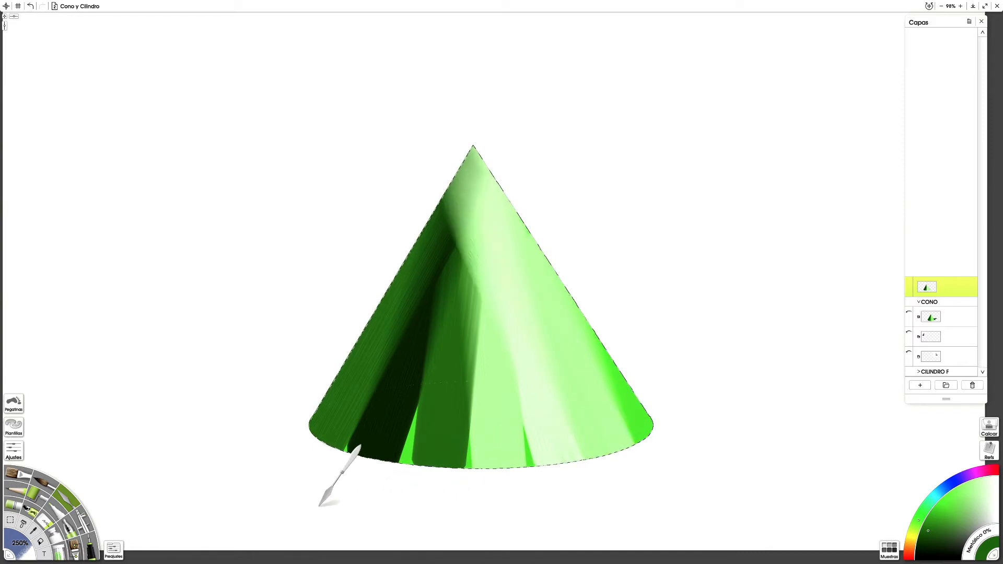
left_click_drag(366, 494, 477, 139)
mouse_move(471, 495)
left_mouse_down()
mouse_move(462, 233)
mouse_move(475, 191)
left_mouse_up()
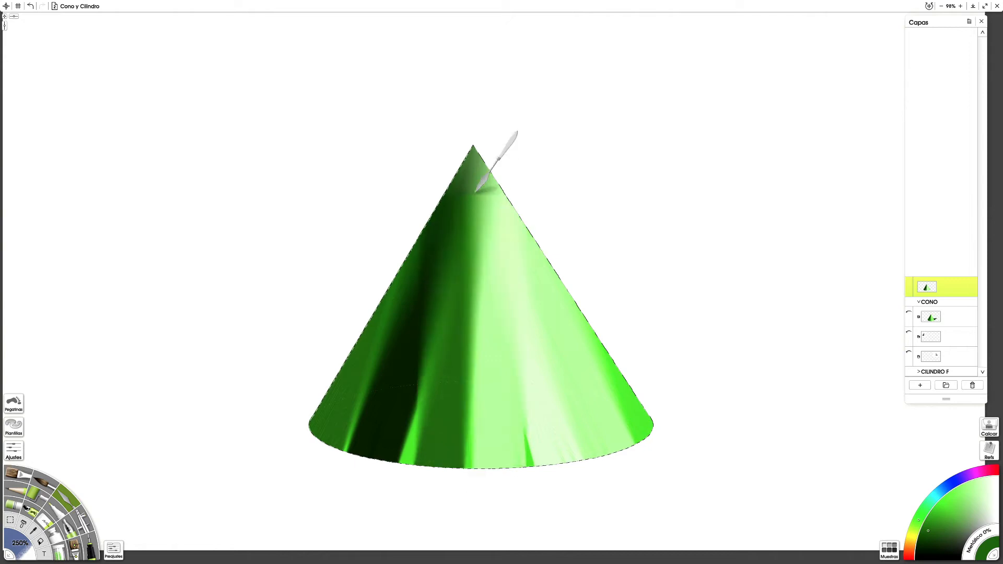
mouse_move(405, 419)
left_mouse_down()
mouse_move(489, 214)
mouse_move(504, 145)
left_mouse_up()
left_click_drag(376, 483, 354, 549)
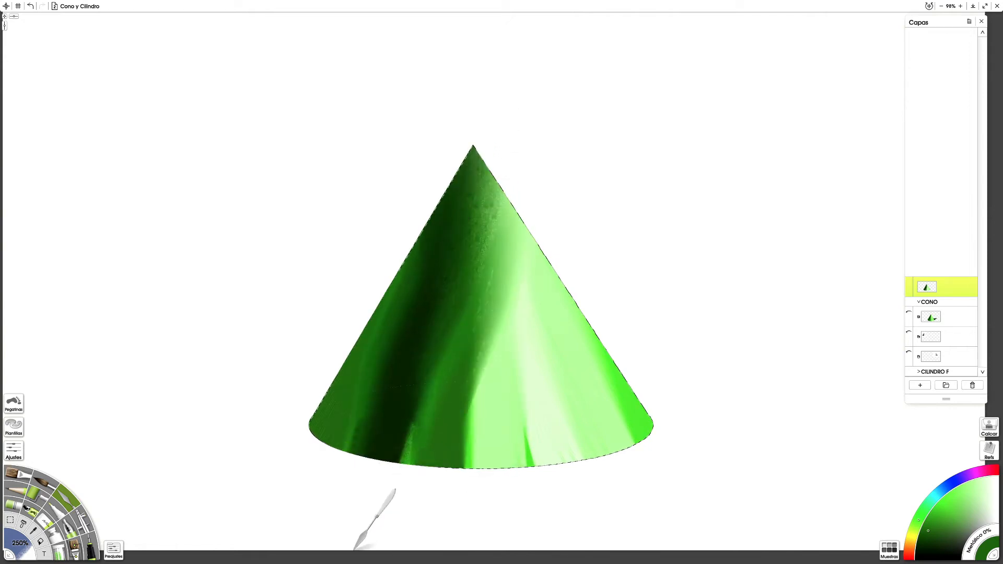
left_click_drag(477, 191, 402, 556)
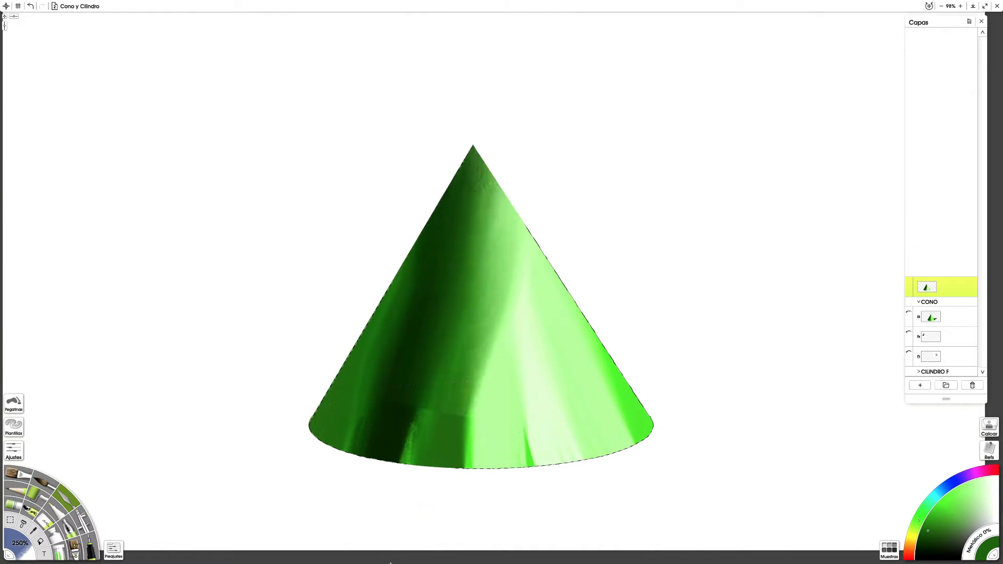
mouse_move(440, 168)
left_mouse_down()
mouse_move(372, 381)
mouse_move(287, 547)
left_mouse_up()
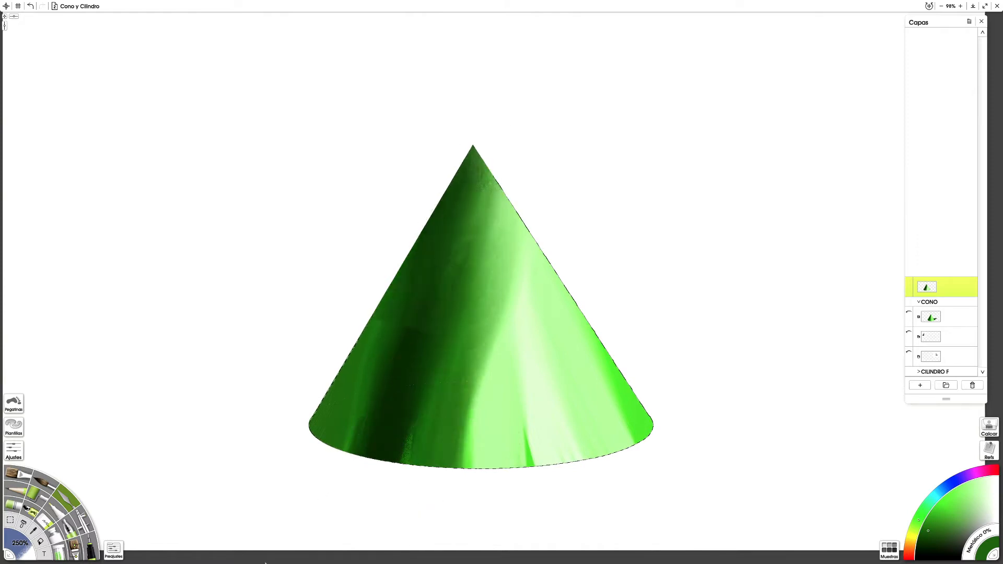
Step: Blend the light bands on the cone's right side and the right edge near the base with straight palette knife strokes
mouse_move(516, 204)
left_mouse_down()
mouse_move(572, 426)
mouse_move(609, 523)
mouse_move(642, 543)
left_mouse_up()
mouse_move(630, 410)
left_mouse_down()
mouse_move(505, 160)
mouse_move(499, 117)
left_mouse_up()
left_click_drag(502, 468, 496, 100)
left_click_drag(409, 333, 475, 148)
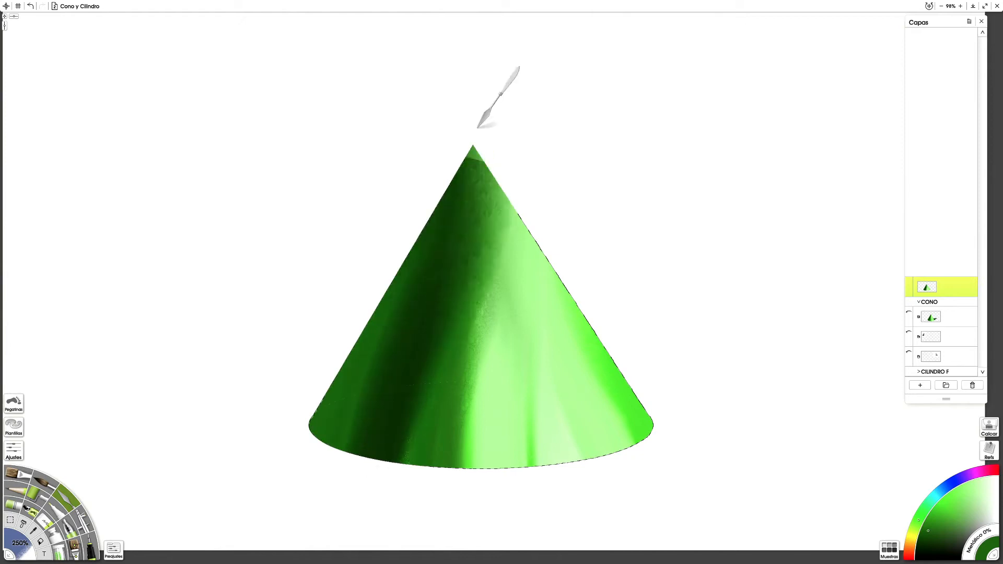
left_click_drag(519, 316, 515, 85)
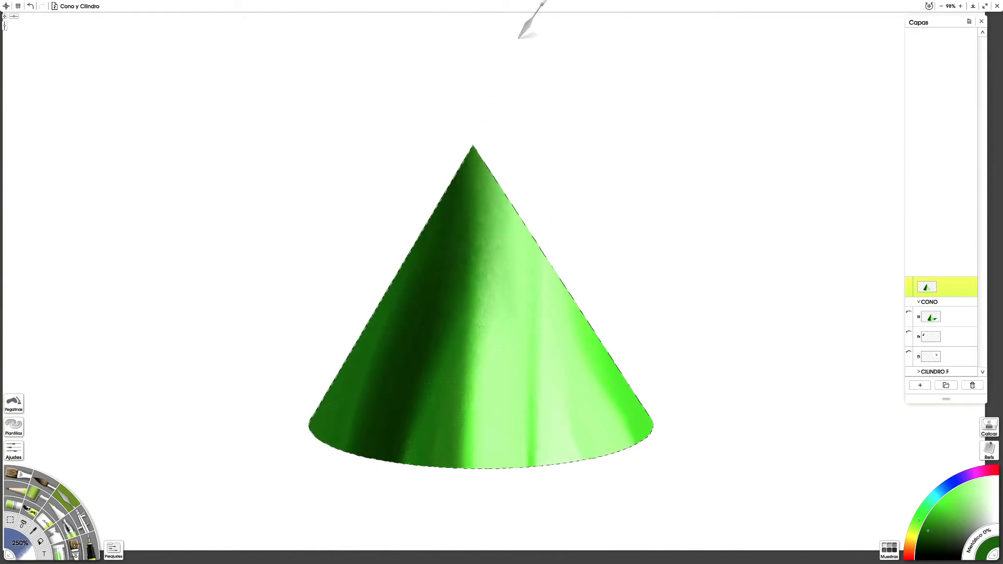
left_click_drag(584, 475, 568, 322)
mouse_move(671, 499)
left_mouse_down()
mouse_move(650, 436)
mouse_move(593, 366)
left_mouse_up()
mouse_move(669, 476)
left_mouse_down()
mouse_move(631, 351)
mouse_move(548, 288)
left_mouse_up()
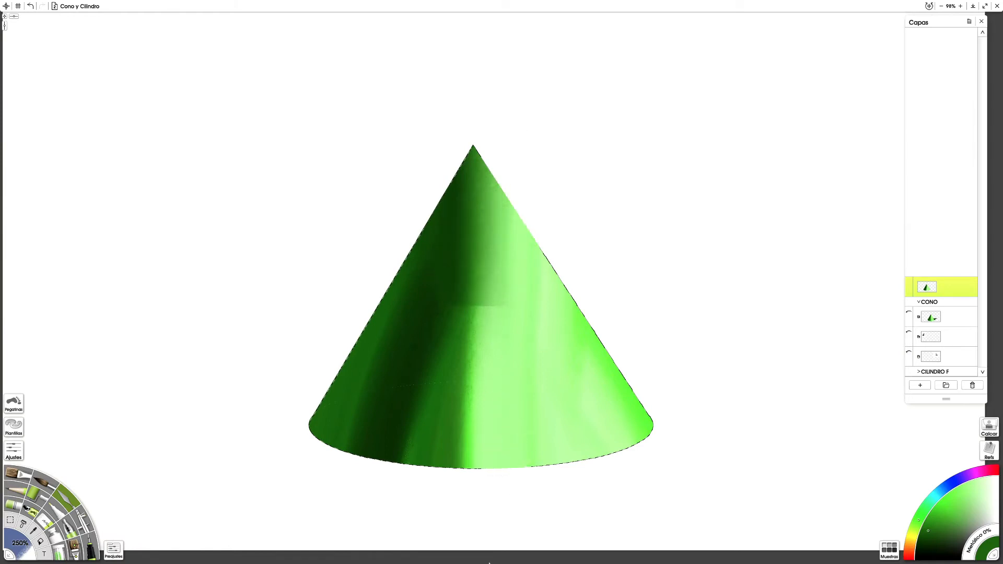
Step: Soften the transition between the cone's dark and light sides with more palette knife strokes, undoing the unsatisfactory ones
key("super+z")
key("super+z")
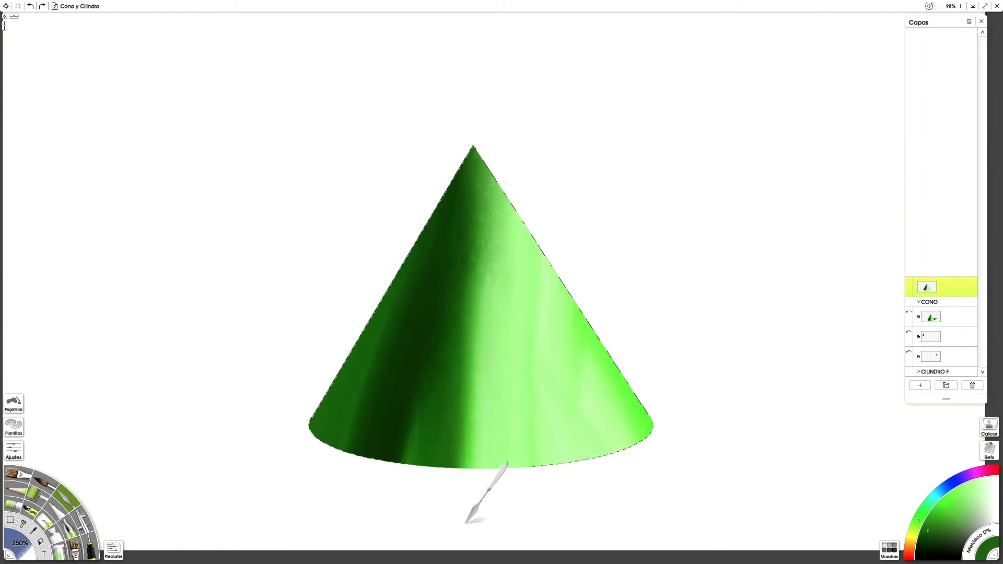
mouse_move(463, 504)
left_mouse_down()
mouse_move(454, 436)
mouse_move(476, 312)
left_mouse_up()
key("super+z")
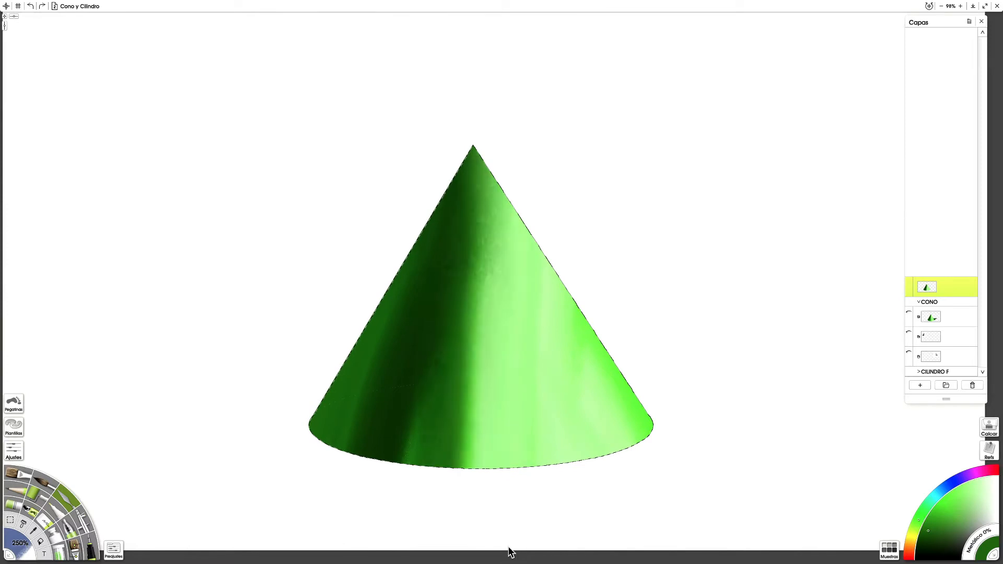
mouse_move(497, 501)
left_mouse_down()
mouse_move(475, 463)
mouse_move(513, 392)
left_mouse_up()
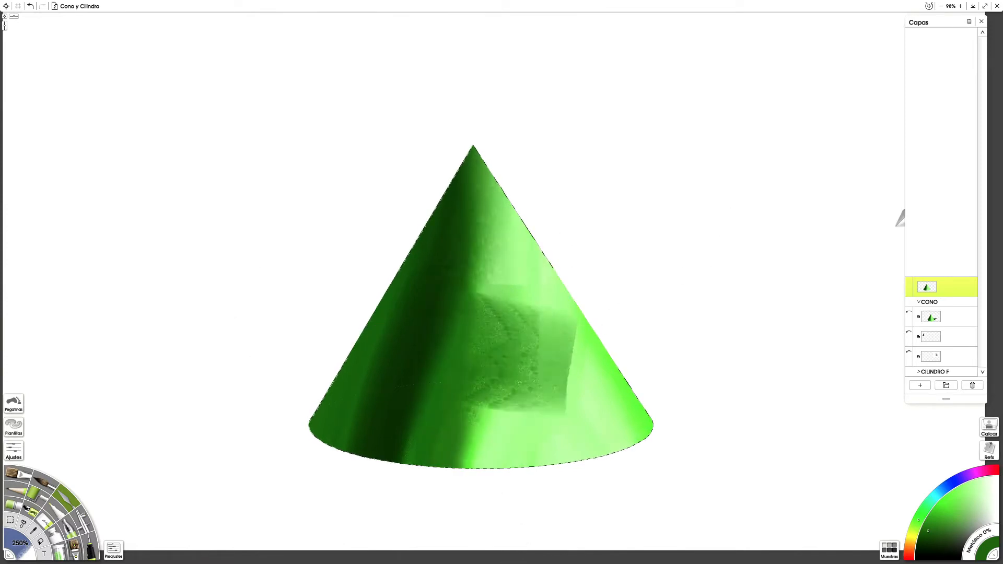
key("super+z")
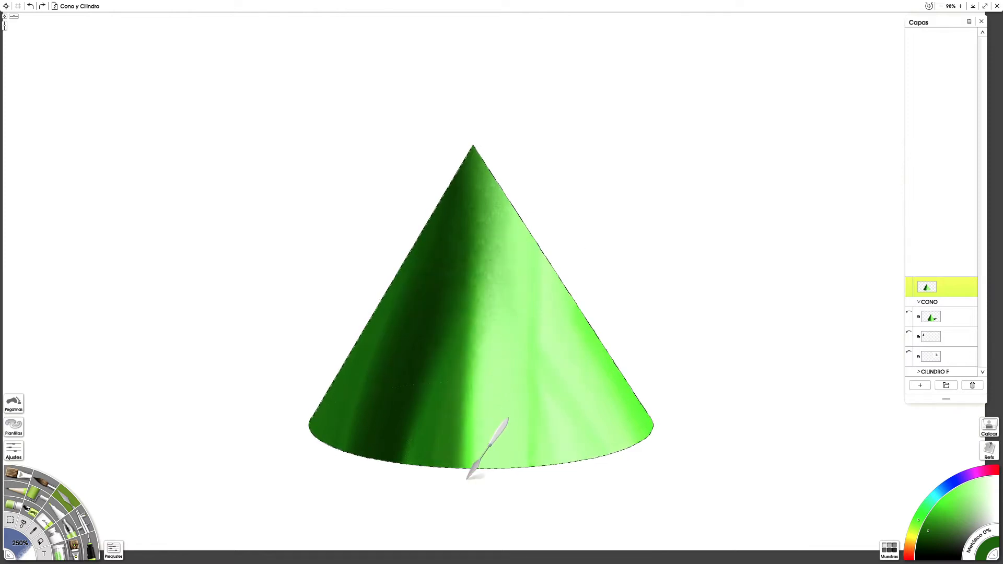
left_click_drag(488, 429, 483, 340)
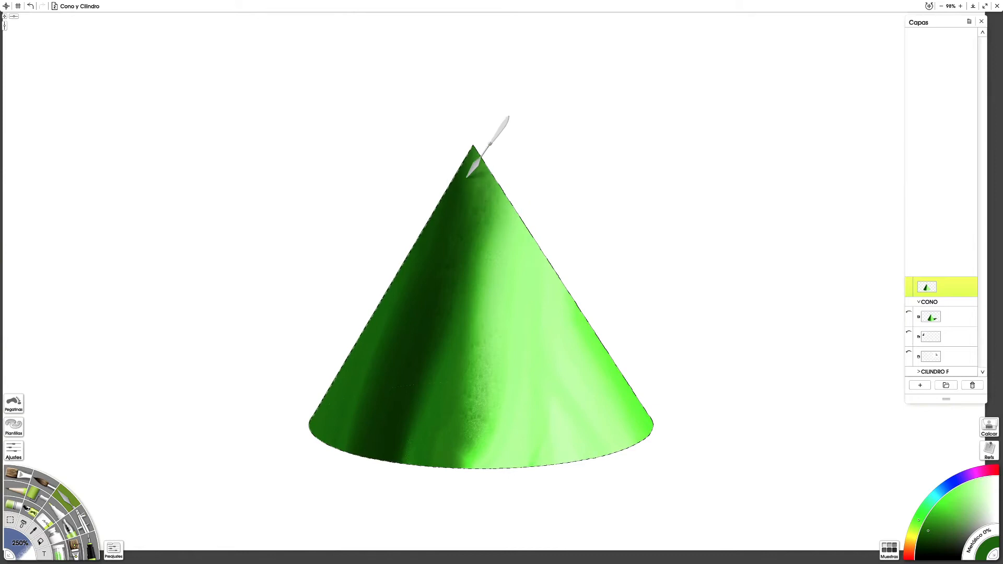
key("super+z")
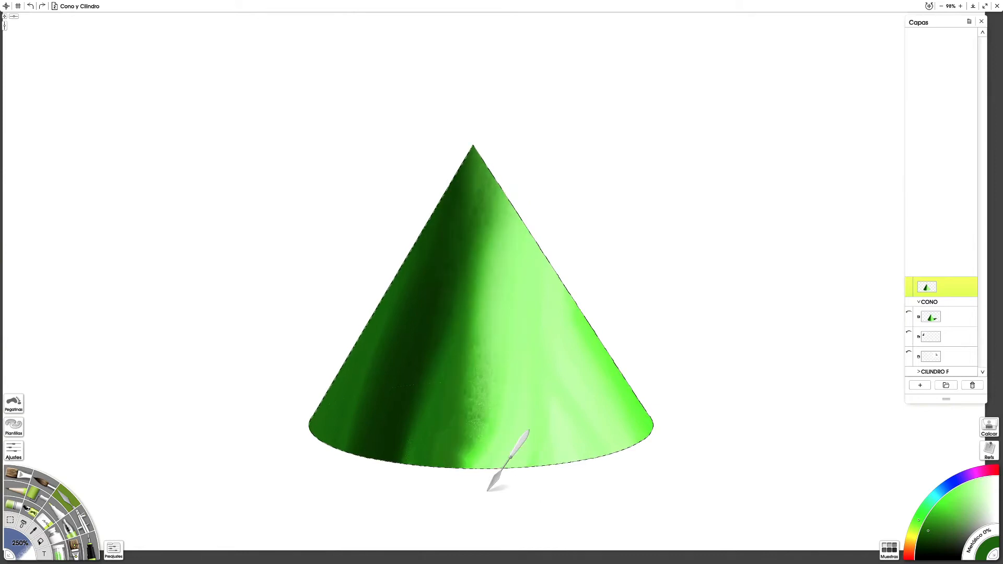
left_click_drag(531, 256, 563, 120)
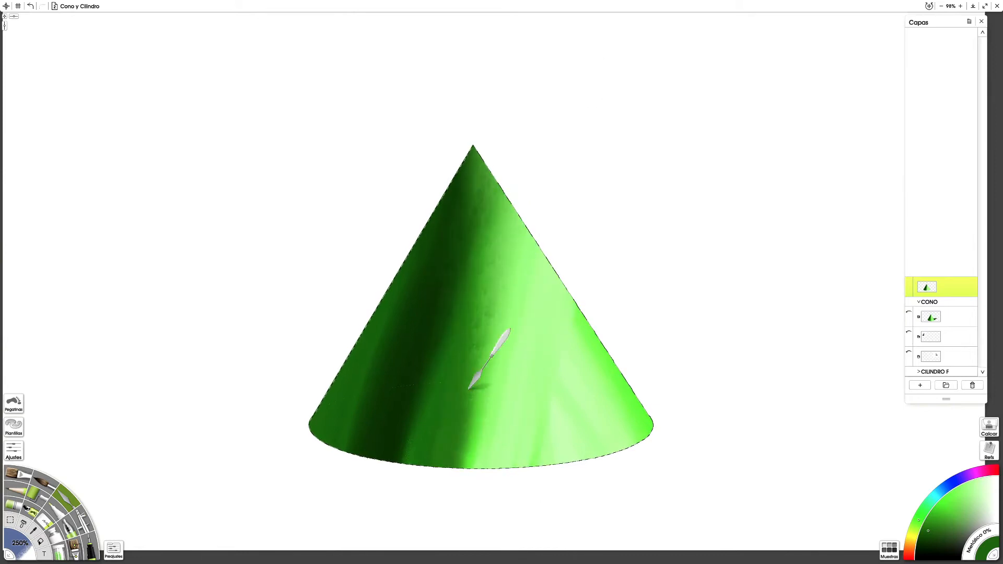
left_click_drag(411, 478, 512, 56)
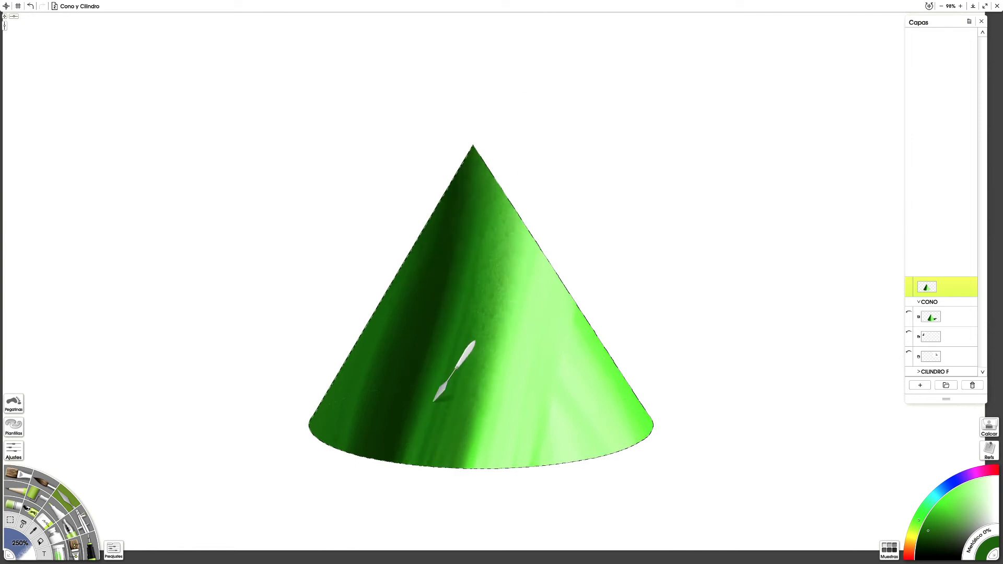
key("super+z")
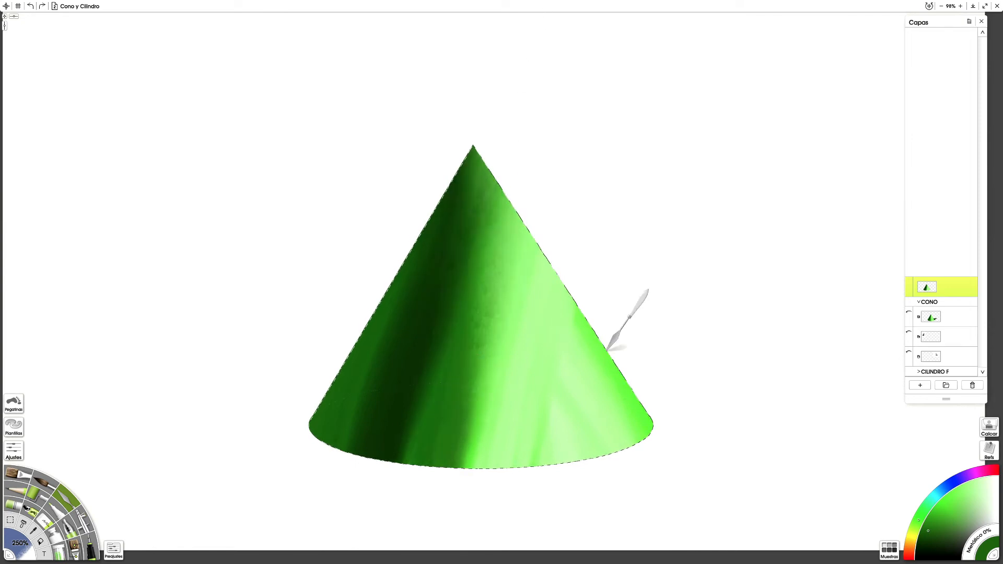
Step: Swap the painted cone for the finished cone in the CONO group to compare them, clear the selection, and hide the reference again
left_click(909, 314)
left_click(910, 281)
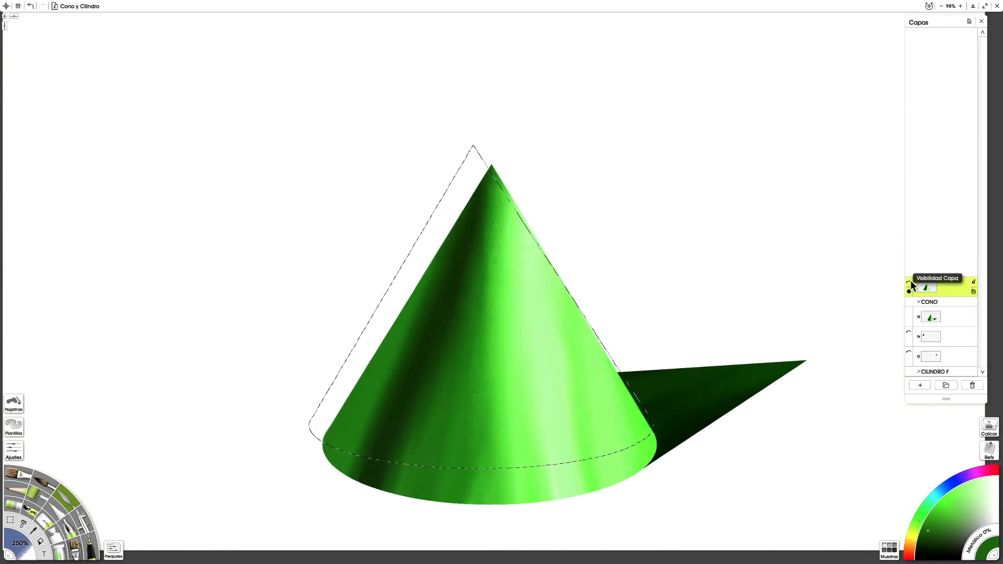
key("super+d")
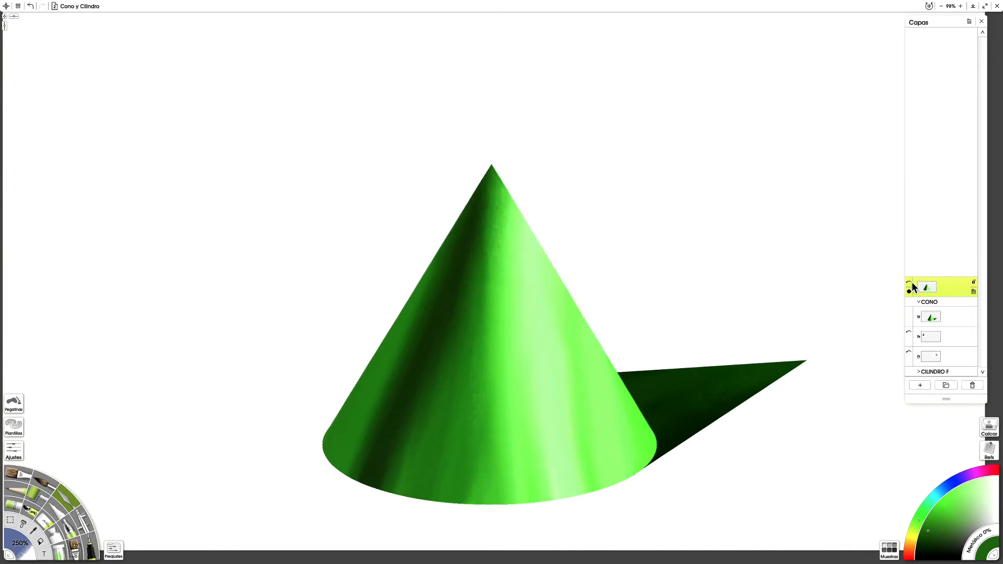
left_click(909, 312)
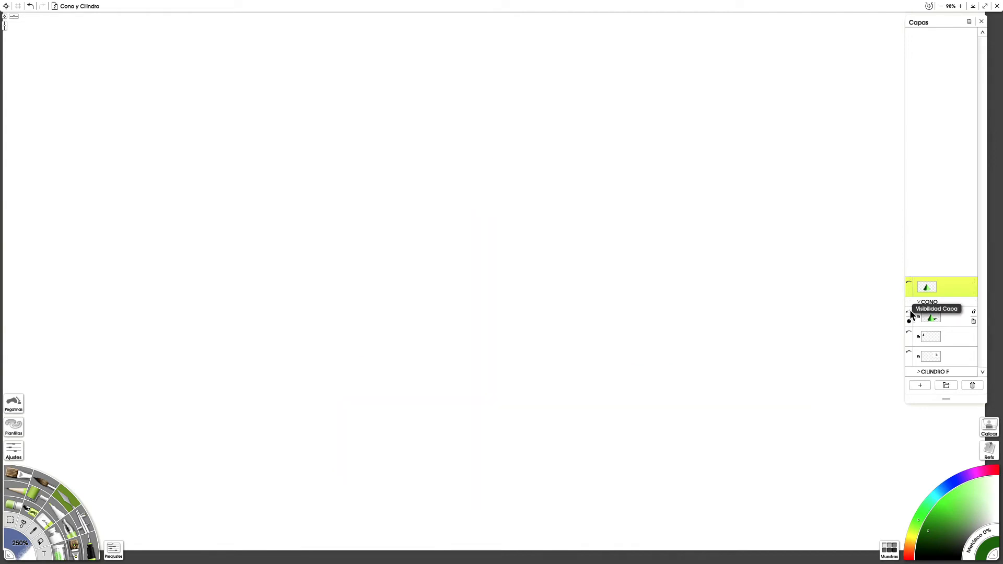
Step: Add a new layer, show the painted cone again, and place the new layer directly beneath it
left_click(926, 384)
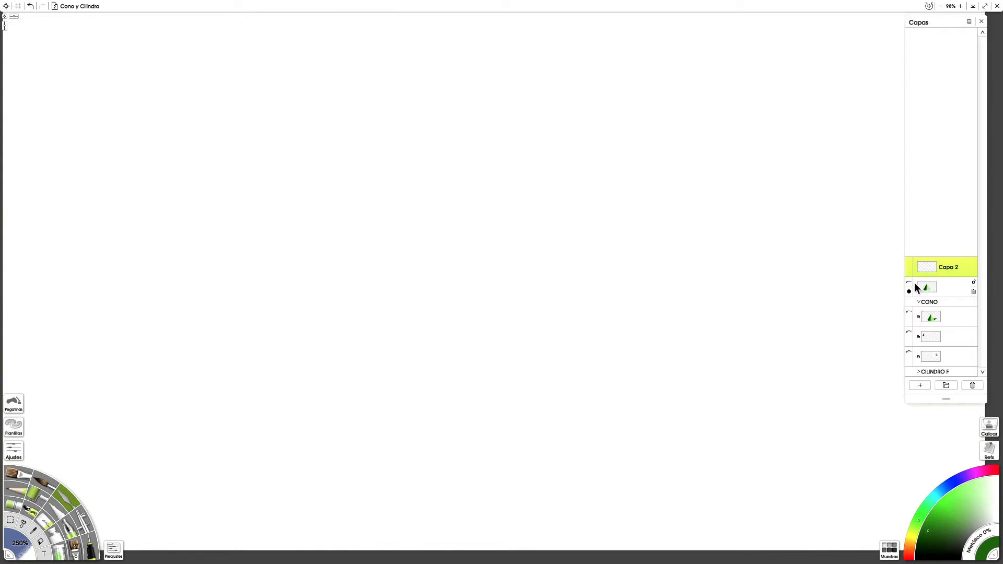
left_click(910, 285)
left_click_drag(950, 290, 950, 289)
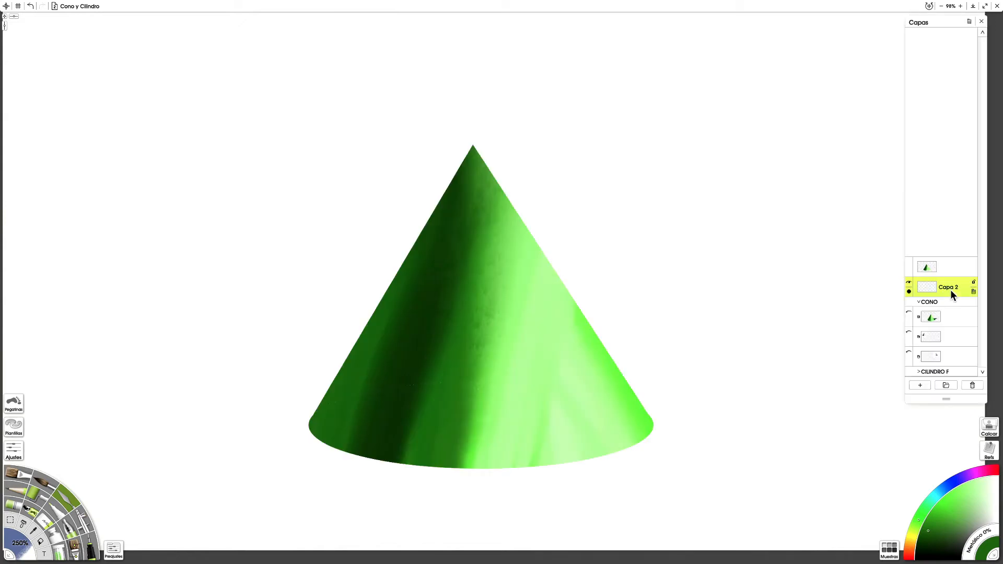
Step: Activate the selection tool with the Hard Polygon preset for outlining the cone's cast shadow
left_click(12, 522)
left_click(113, 548)
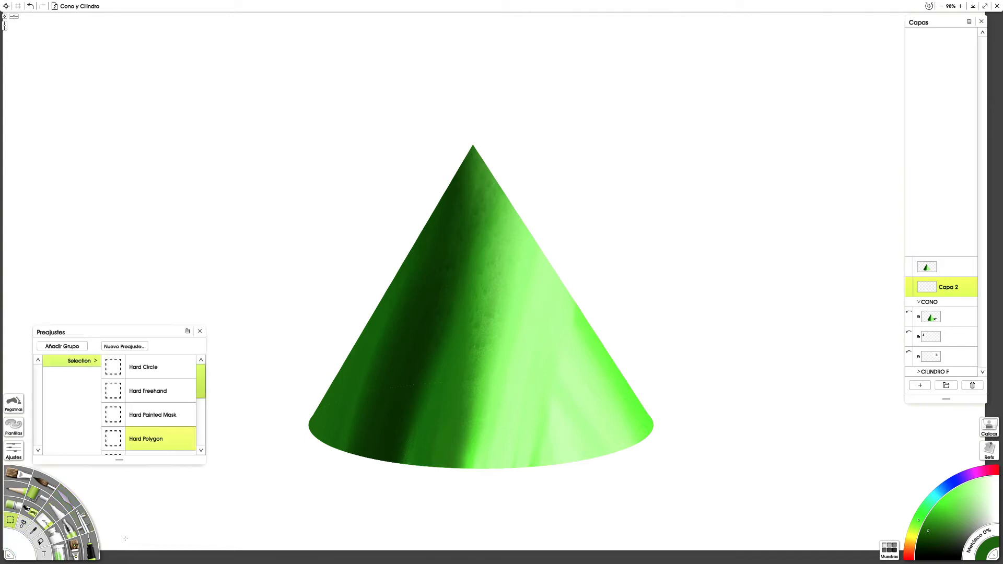
left_click(201, 331)
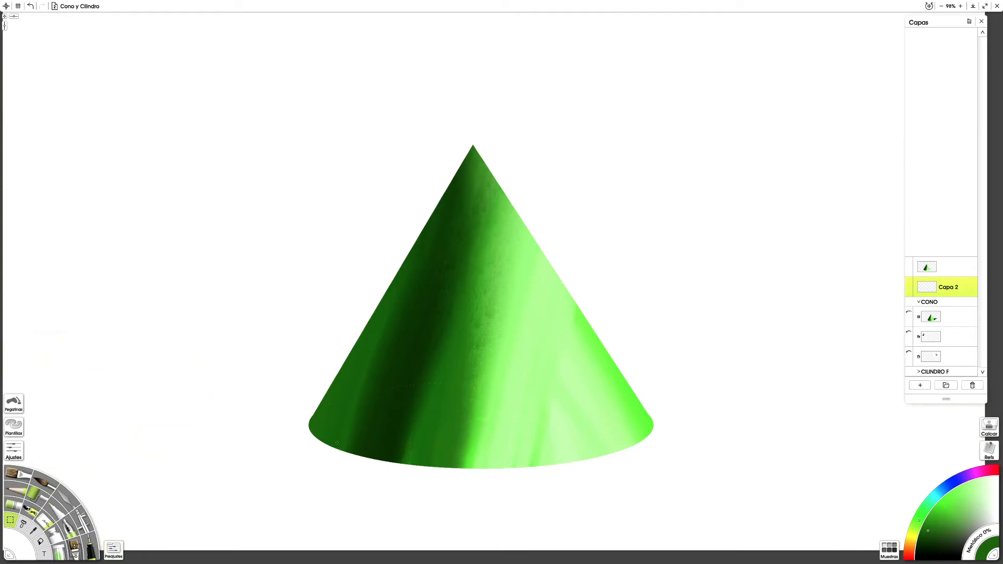
left_click(317, 443)
left_click(143, 382)
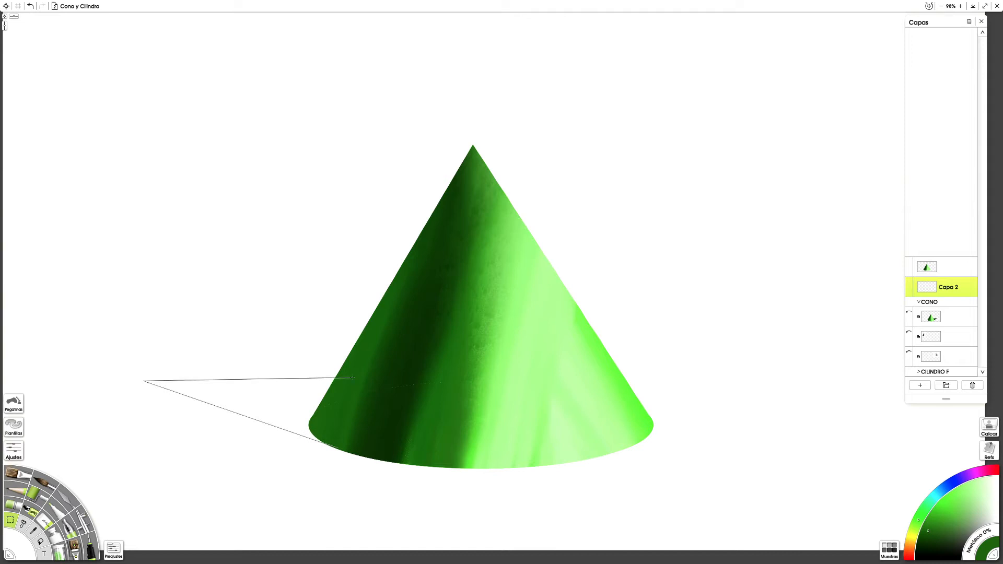
left_click(336, 377)
right_click(349, 460)
left_click(345, 453)
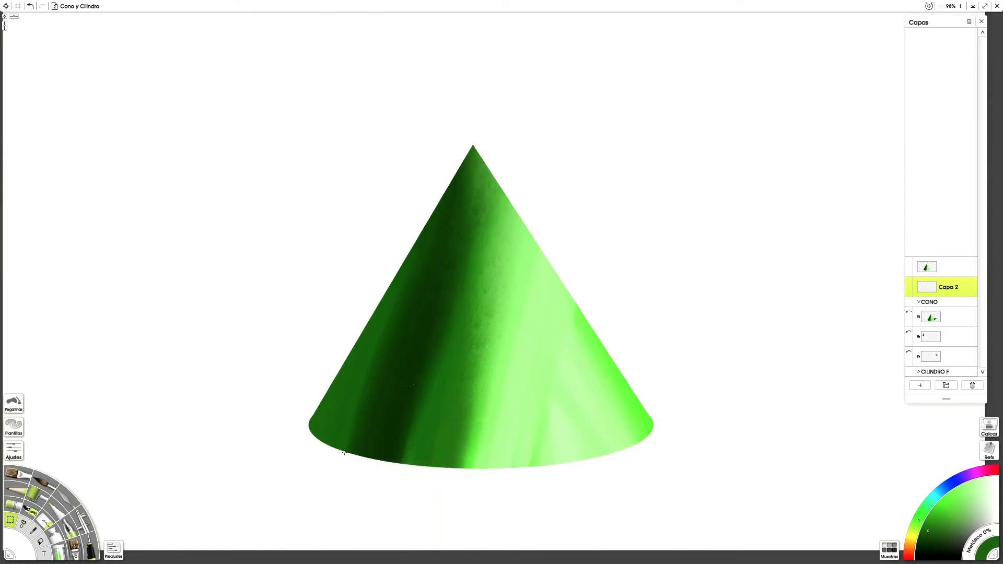
Step: Outline the cast shadow with a triangular polygon selection extending from the cone's lower left edge to a point further left
left_click(347, 452)
left_click(148, 403)
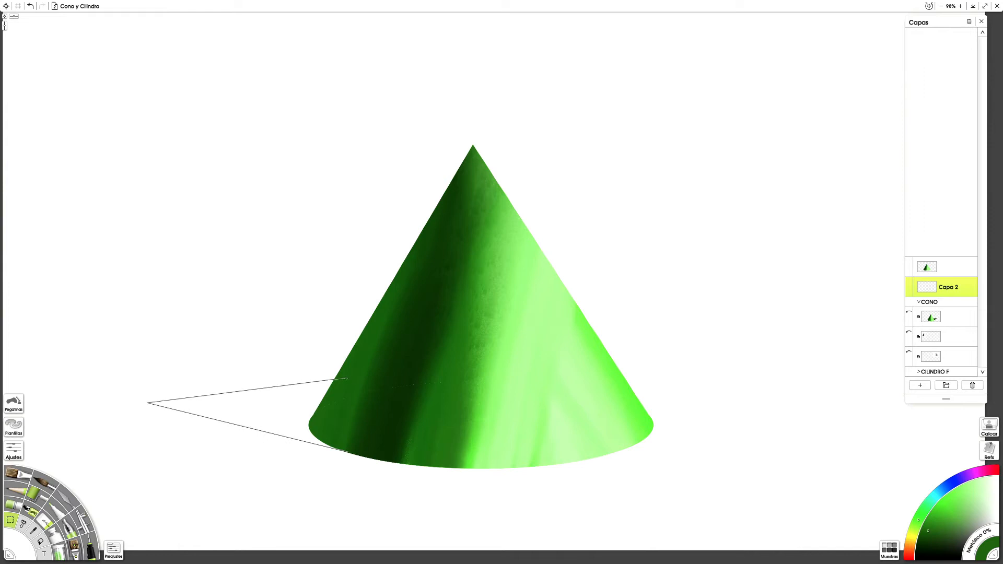
left_click(334, 379)
double_click(349, 451)
Step: Hide the painted cone and fill the triangular selection on Capa 2 with very dark green
left_click(909, 263)
left_click(40, 541)
left_click(918, 549)
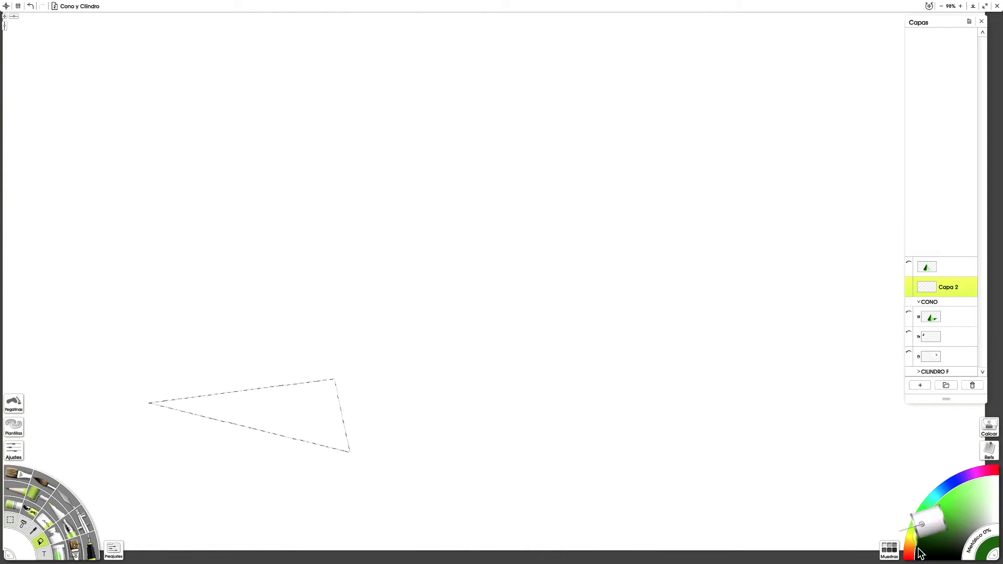
left_click(311, 416)
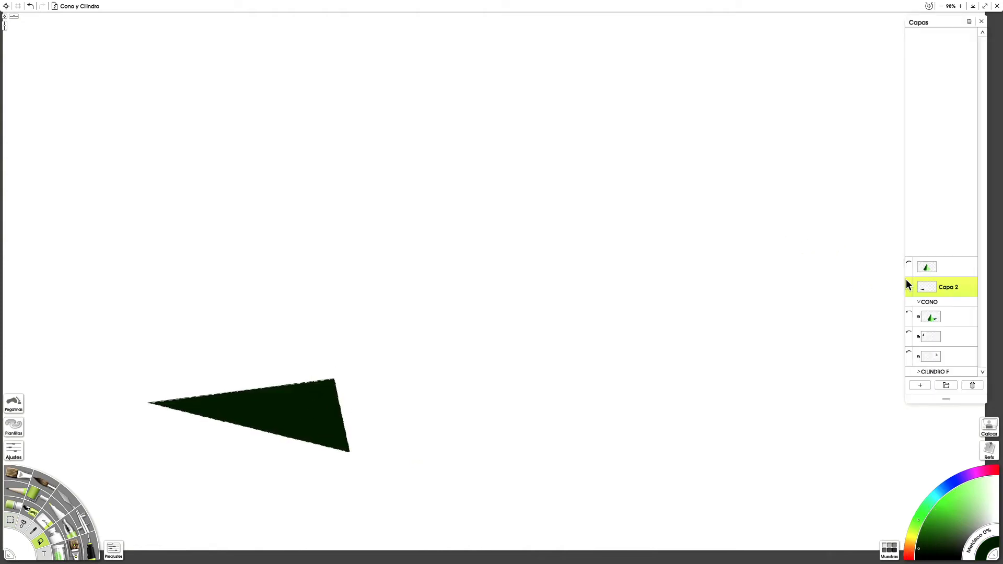
Step: Show the painted cone again above the dark shadow, leaving its layer opacity unedited
left_click(908, 268)
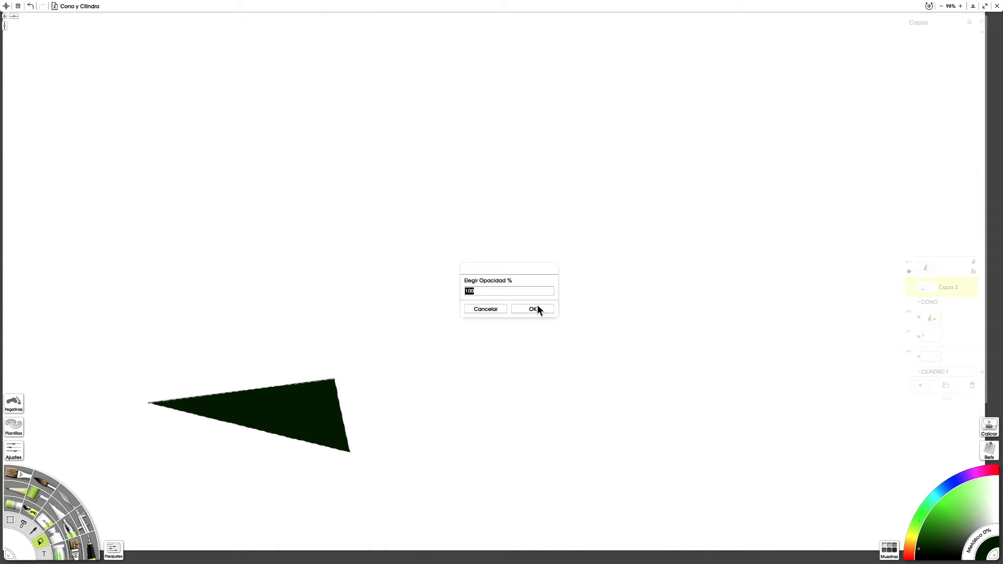
left_click(495, 309)
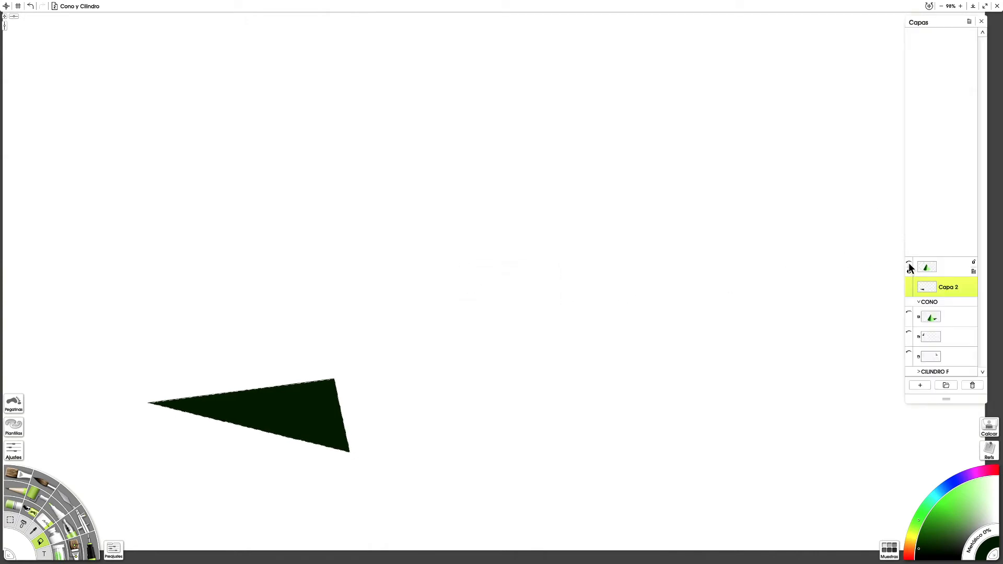
left_click(908, 265)
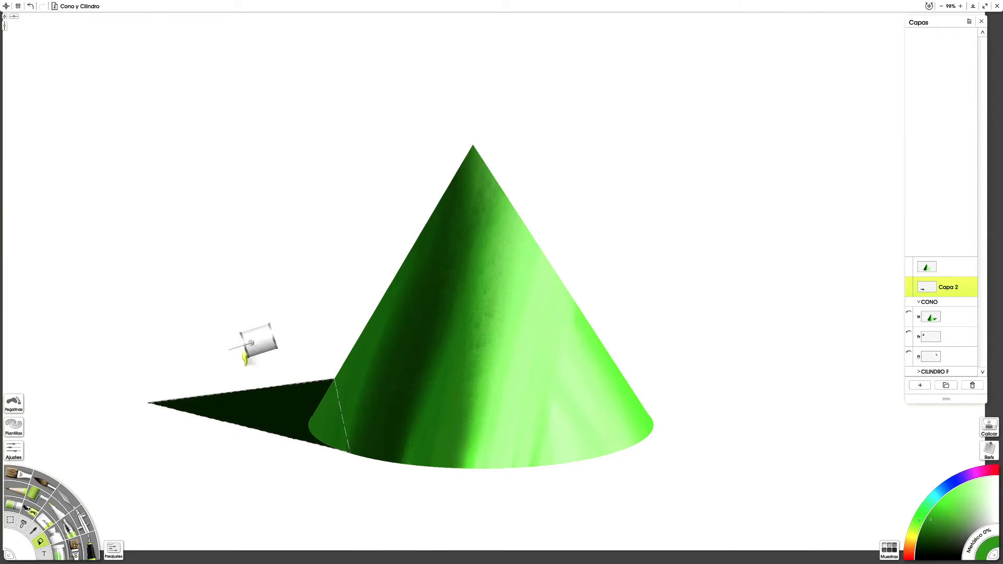
Step: Paint lighter green oil over the shadow's tip, blend it into the dark green with the palette knife, and clear the selection
left_click(16, 477)
mouse_move(162, 393)
left_mouse_down()
mouse_move(170, 419)
mouse_move(189, 410)
mouse_move(194, 374)
mouse_move(179, 419)
left_mouse_up()
left_click(70, 503)
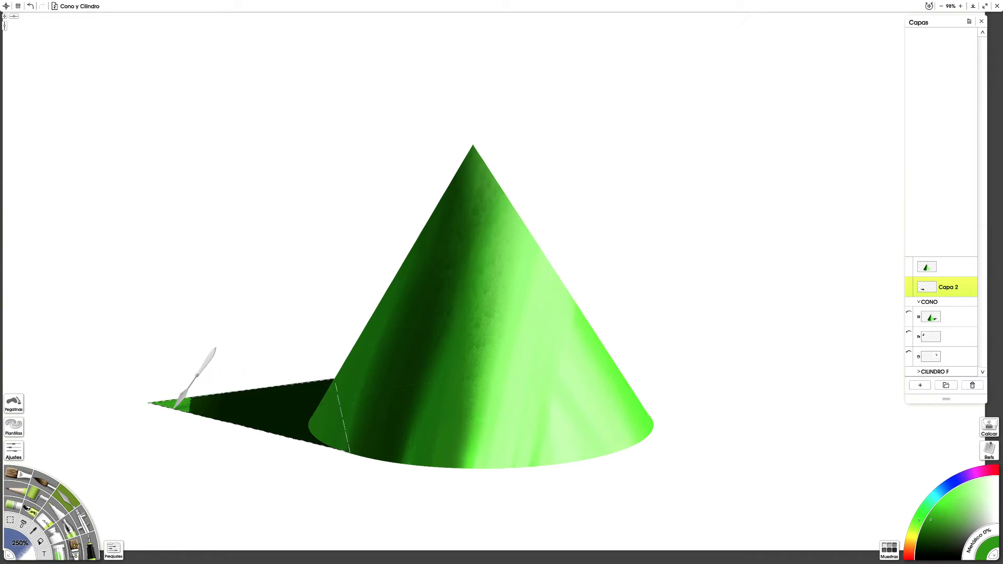
mouse_move(274, 420)
left_mouse_down()
mouse_move(348, 424)
mouse_move(77, 410)
mouse_move(137, 405)
mouse_move(386, 430)
mouse_move(219, 419)
left_mouse_up()
mouse_move(137, 368)
left_mouse_down()
mouse_move(374, 342)
mouse_move(343, 357)
left_mouse_up()
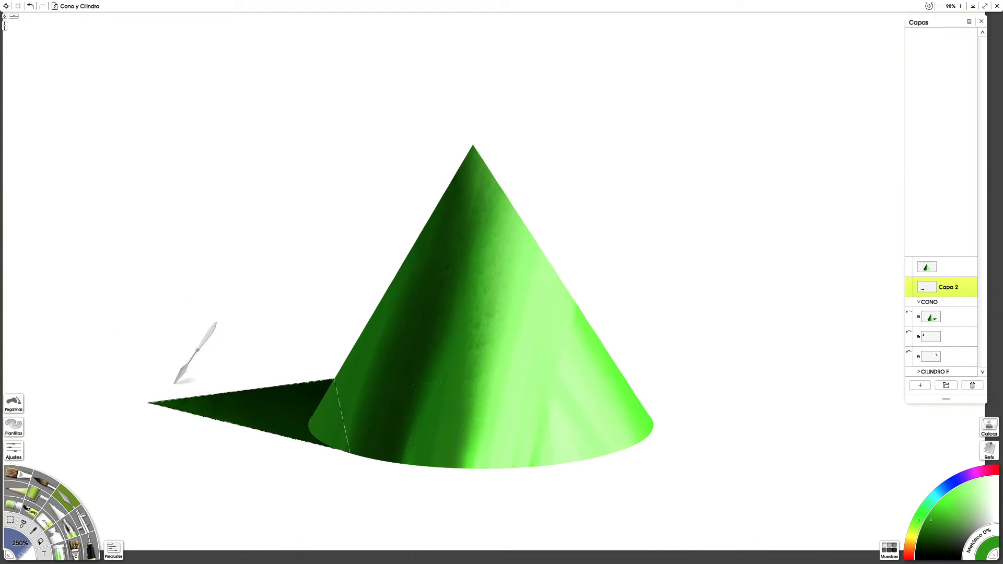
key("ctrl+z")
key("ctrl+y")
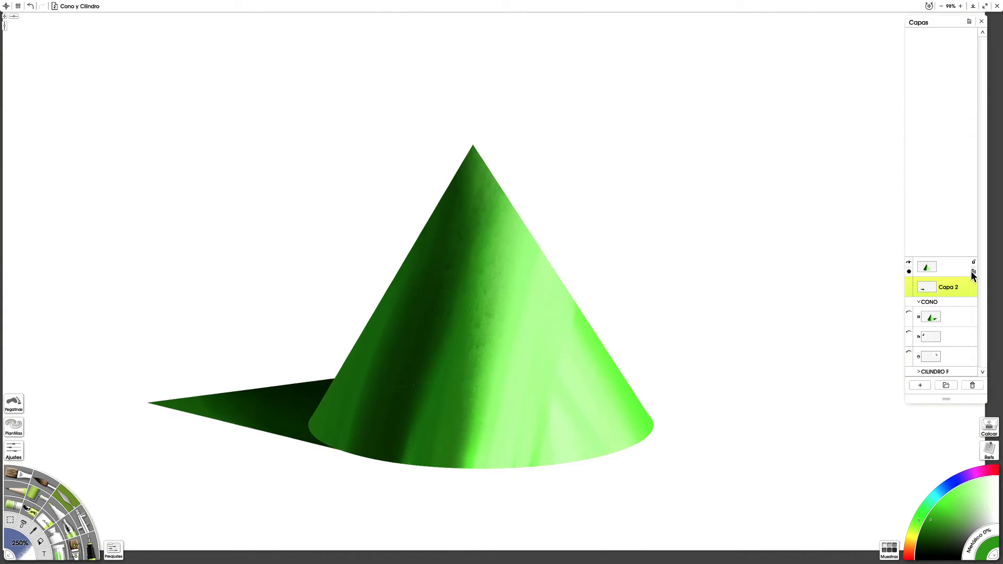
Step: Merge the painted cone's layer down into the shadow layer Capa 2
left_click(973, 270)
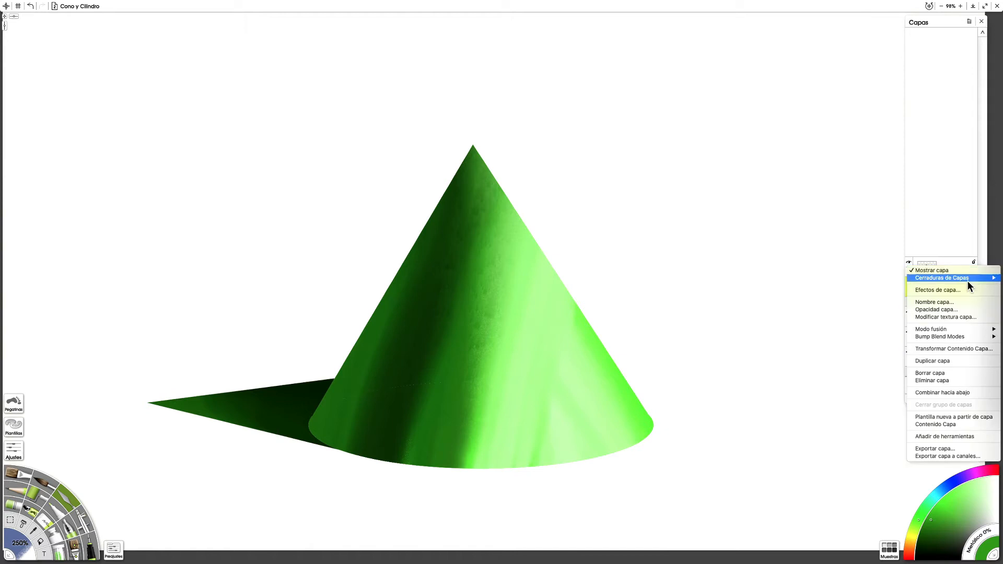
left_click(953, 391)
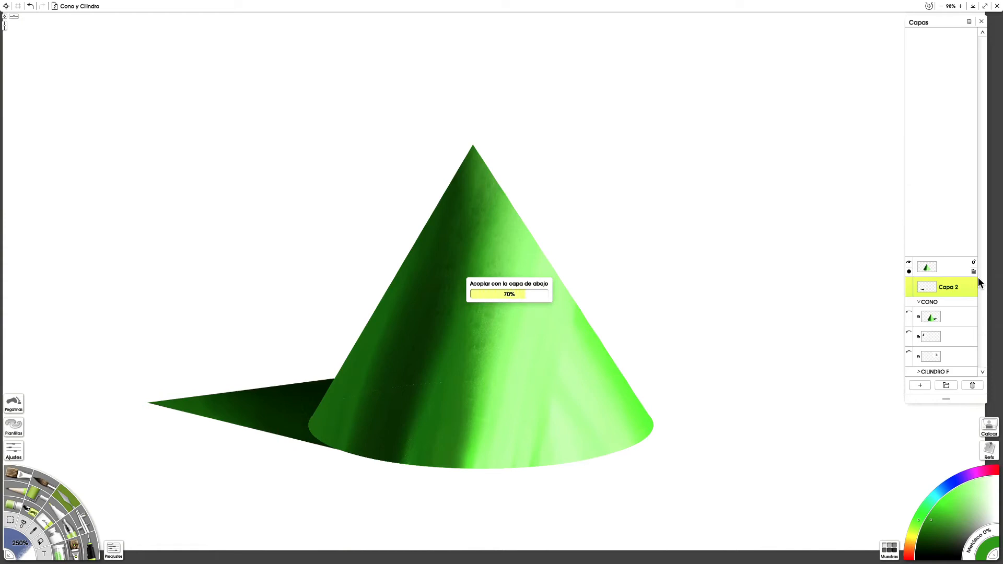
mouse_move(976, 294)
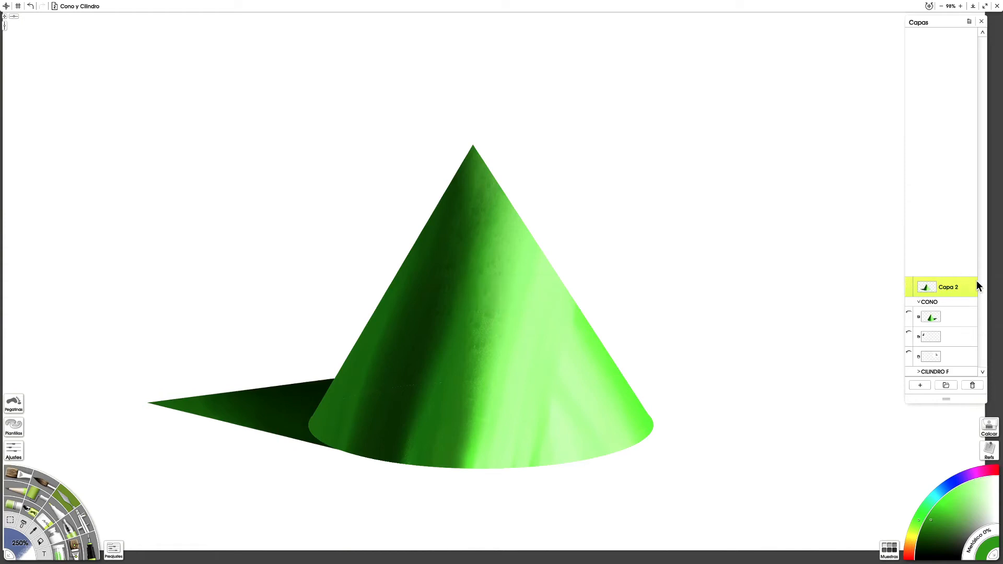
left_click(974, 292)
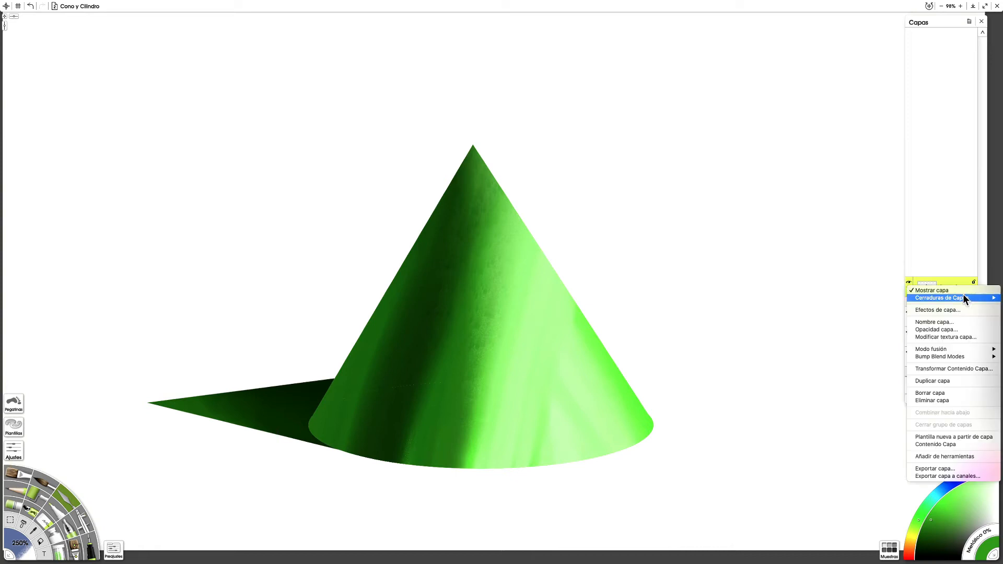
left_click(857, 403)
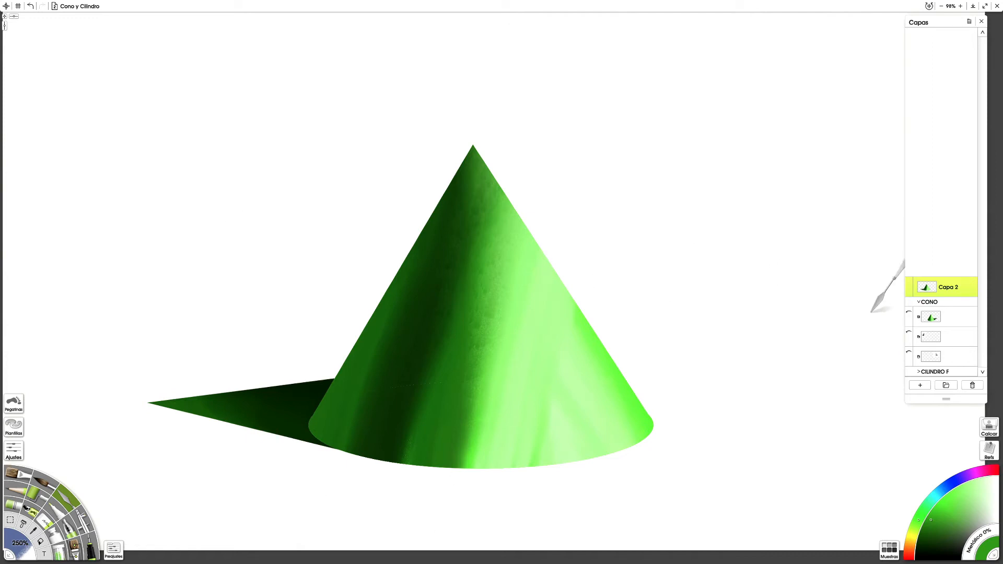
mouse_move(959, 293)
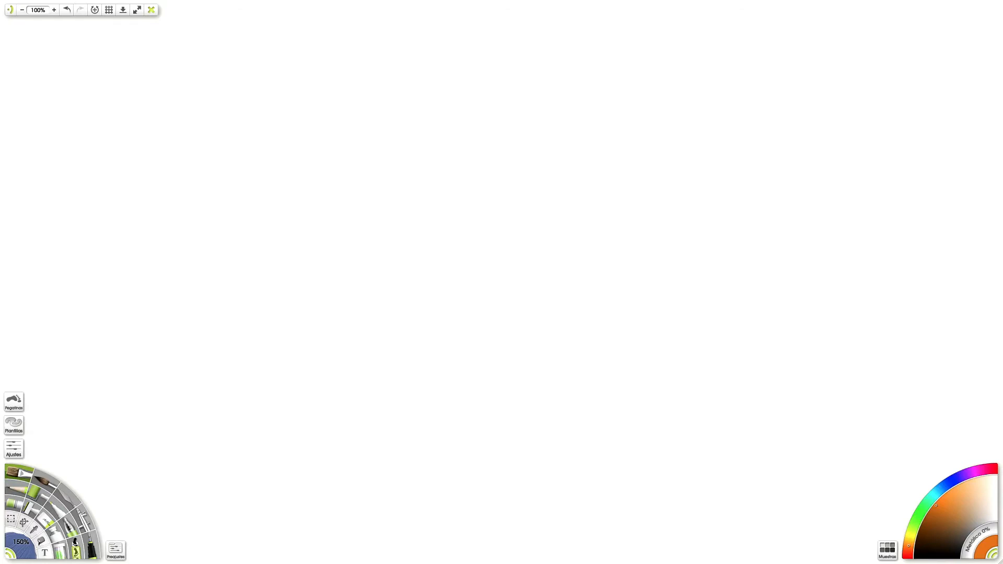
Step: Show the grey cylinder reference in the CILINDRO F group, and briefly view the finished magenta cylinder before hiding it again
key("l")
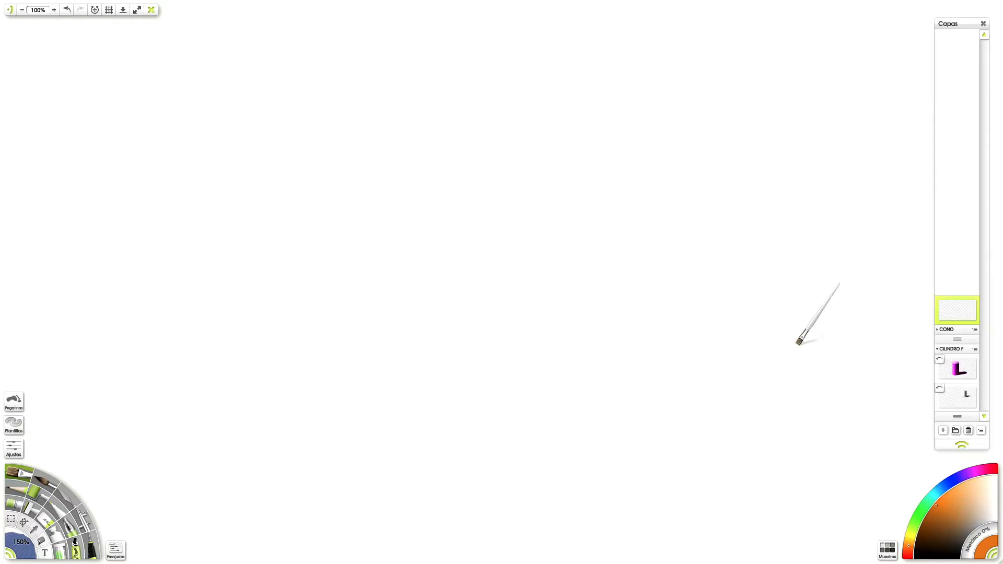
left_click(938, 388)
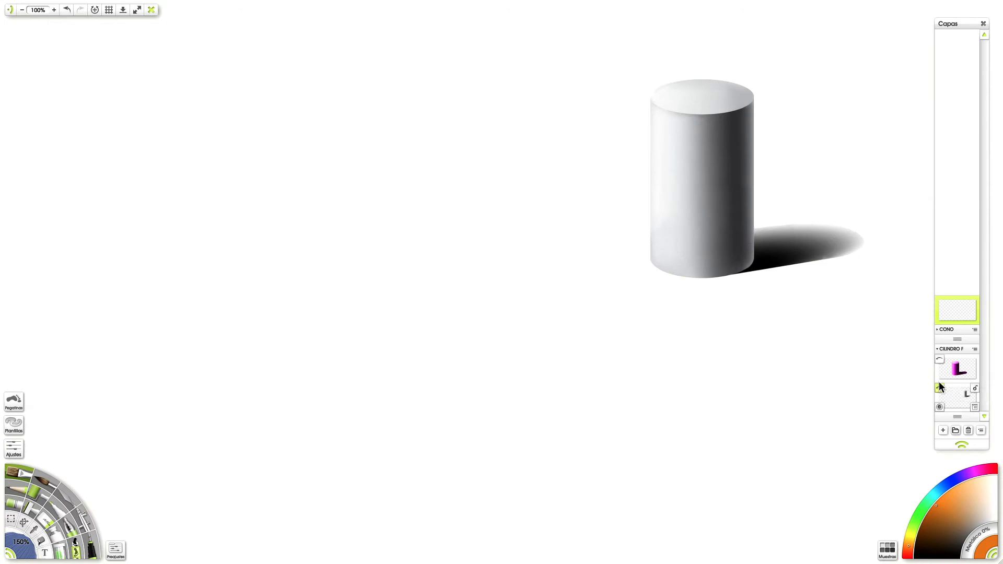
left_click(939, 360)
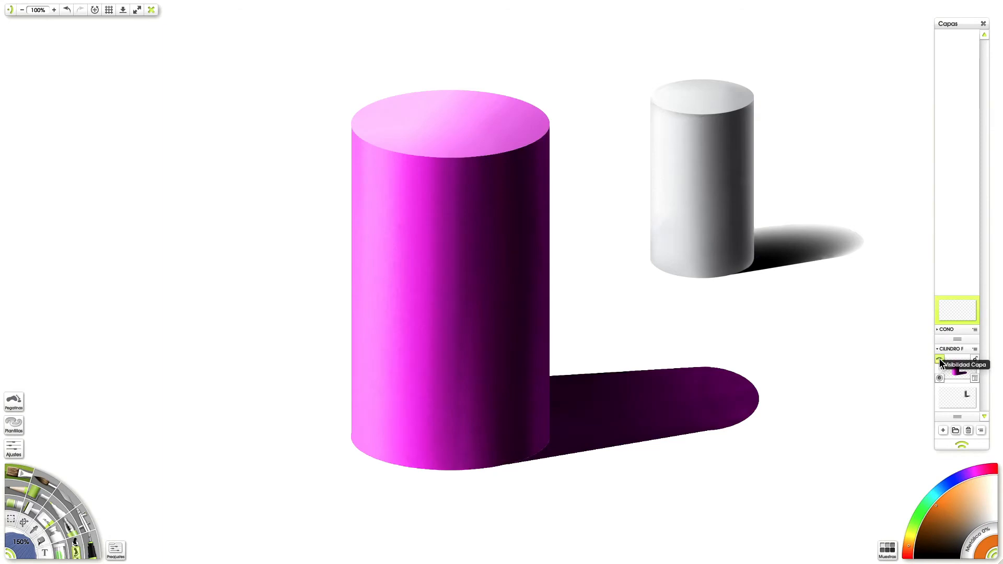
left_click(939, 358)
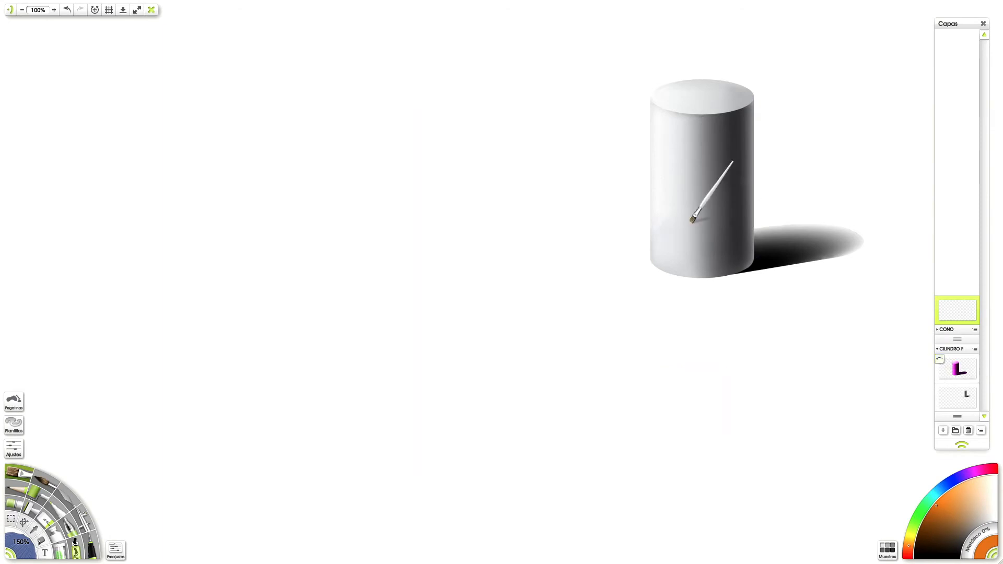
mouse_move(653, 188)
left_mouse_down()
mouse_move(707, 211)
mouse_move(726, 200)
left_mouse_up()
key("ctrl+z")
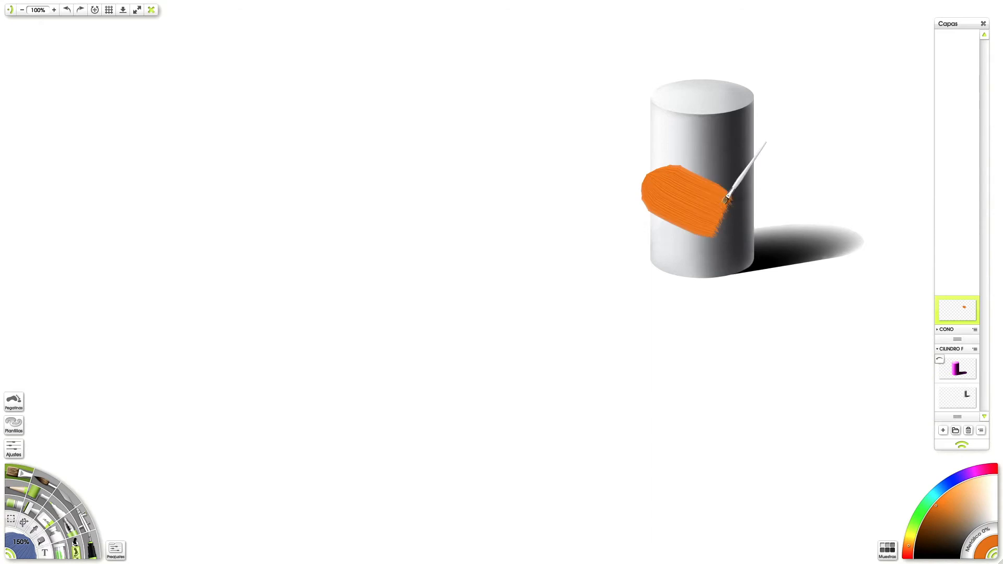
key("ctrl+z")
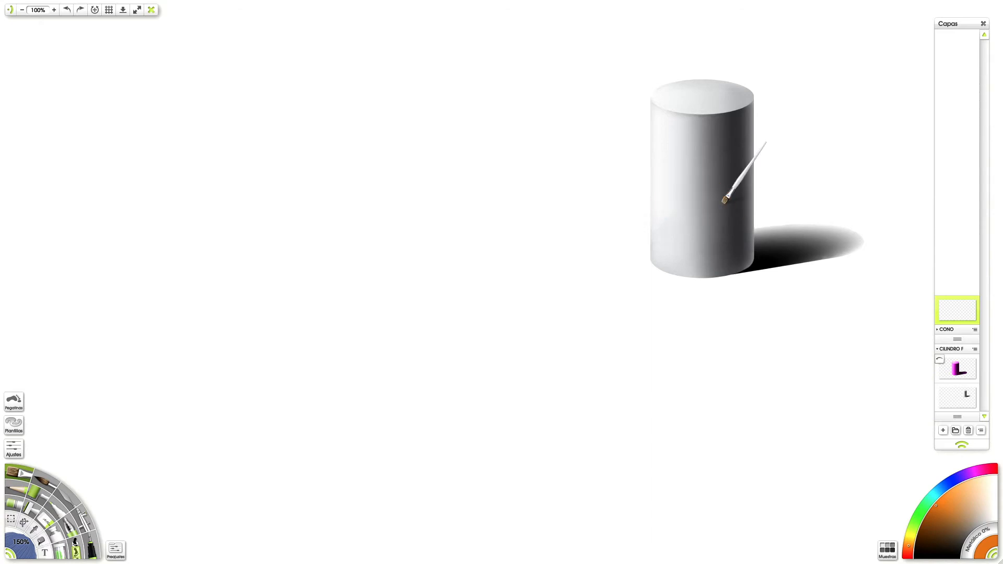
mouse_move(114, 3)
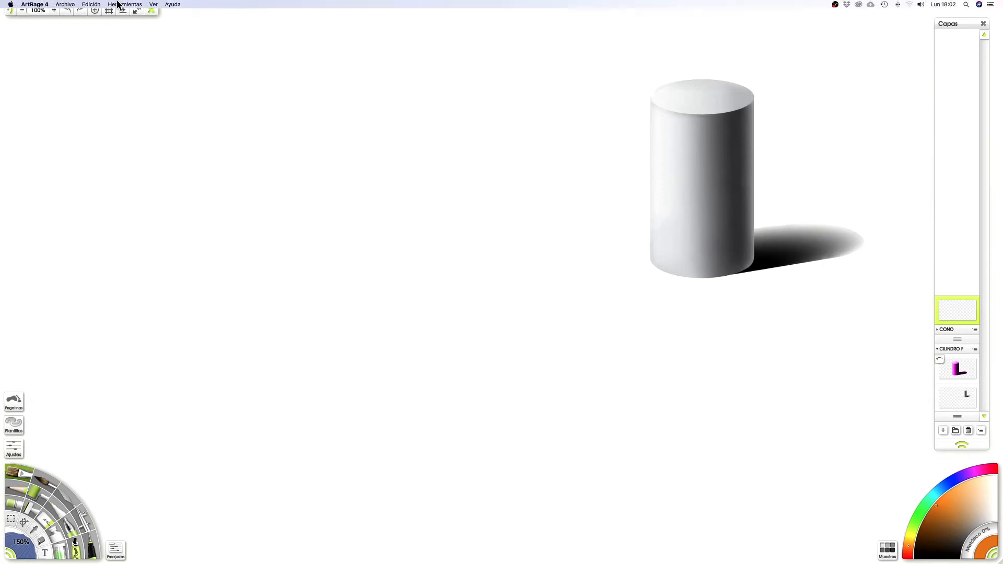
left_click(72, 5)
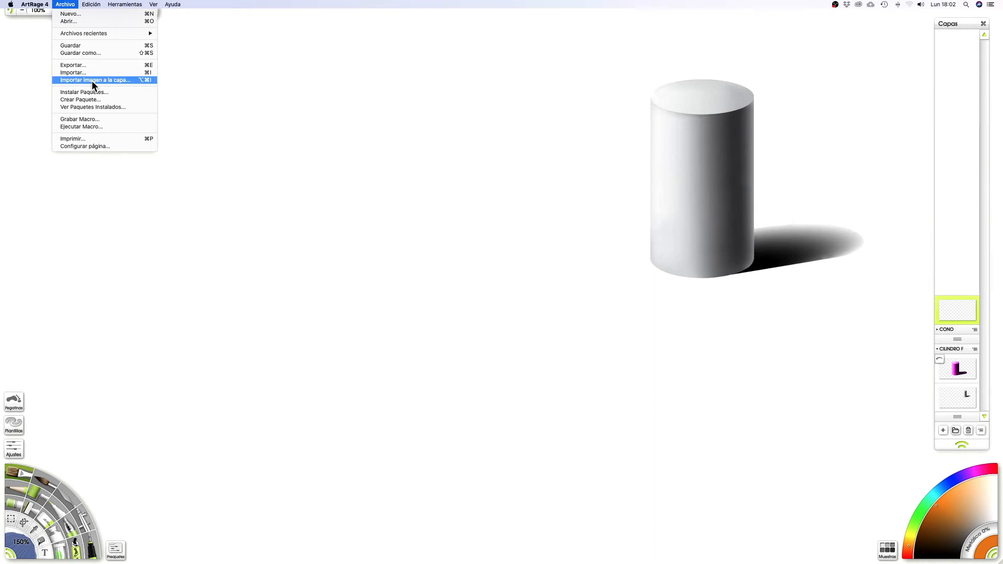
left_click(280, 75)
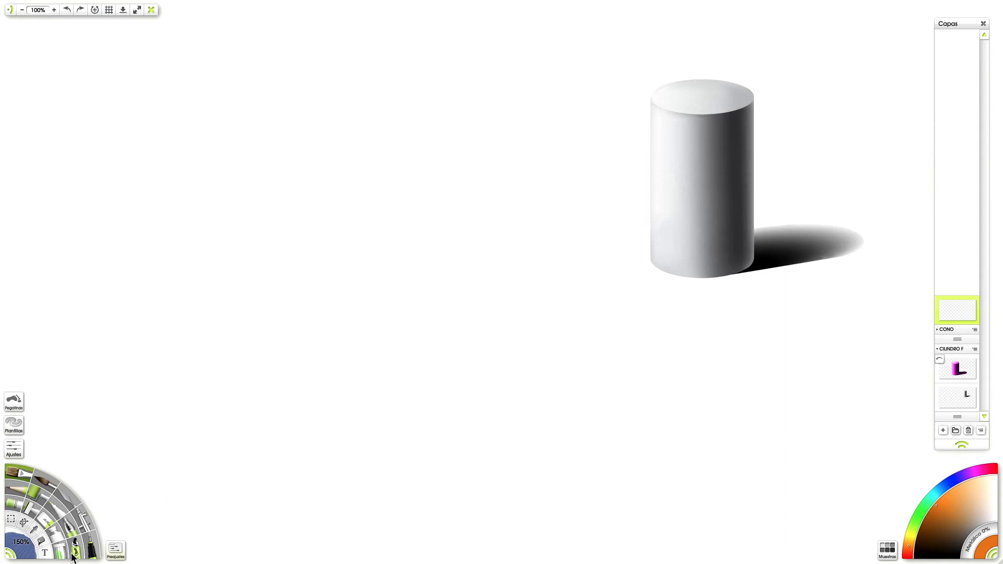
Step: Draw a wide, flat elliptical selection with the Hard Circle preset in the canvas's lower middle and shift it slightly upward
left_click(24, 522)
mouse_move(701, 229)
left_mouse_down()
mouse_move(654, 239)
mouse_move(717, 218)
mouse_move(697, 222)
mouse_move(697, 233)
left_mouse_up()
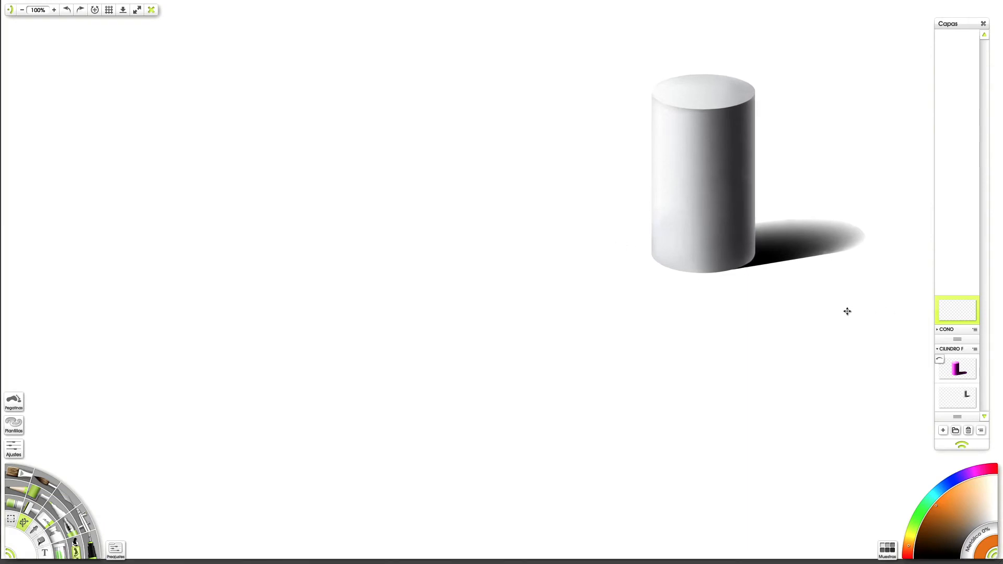
left_click(11, 520)
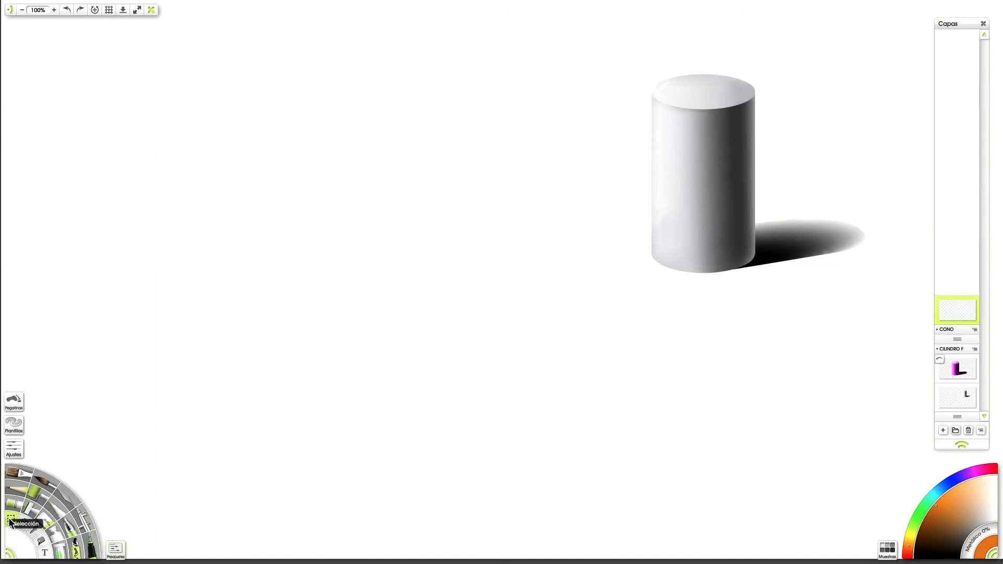
left_click(115, 548)
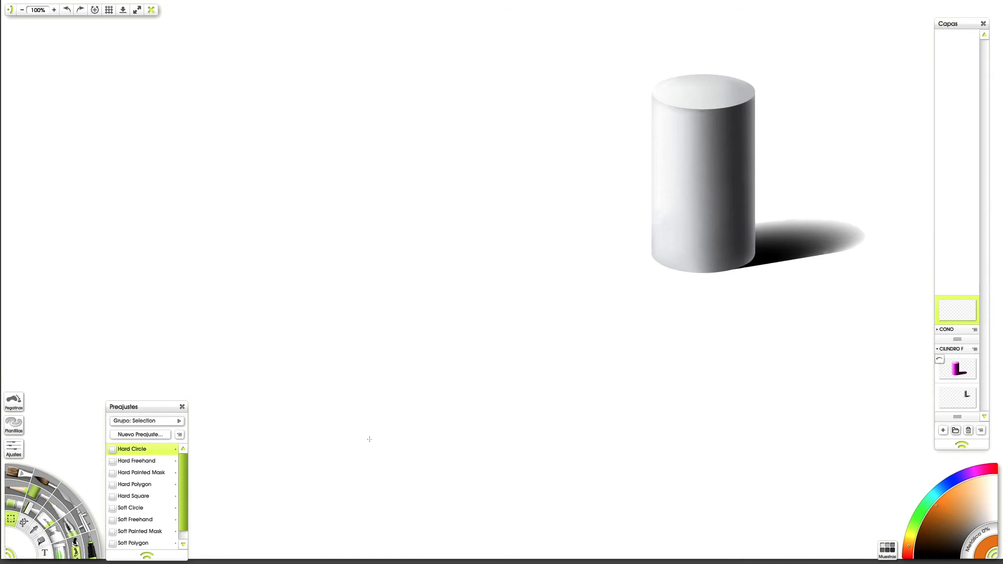
left_click_drag(339, 438, 600, 523)
left_click_drag(497, 450, 492, 413)
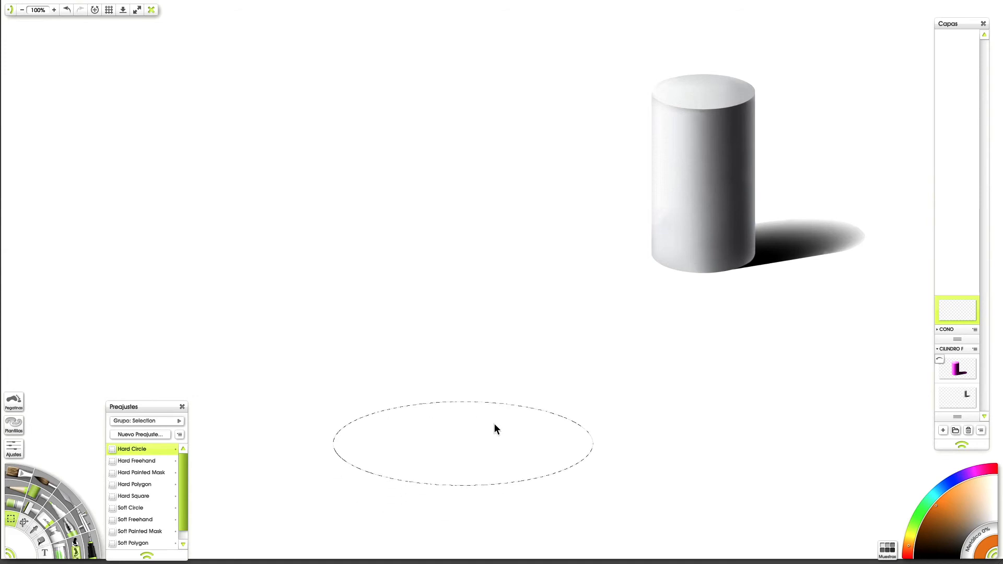
Step: Set the colour to purple and fill the elliptical selection with it as the cylinder's base
left_click(966, 477)
left_click(43, 540)
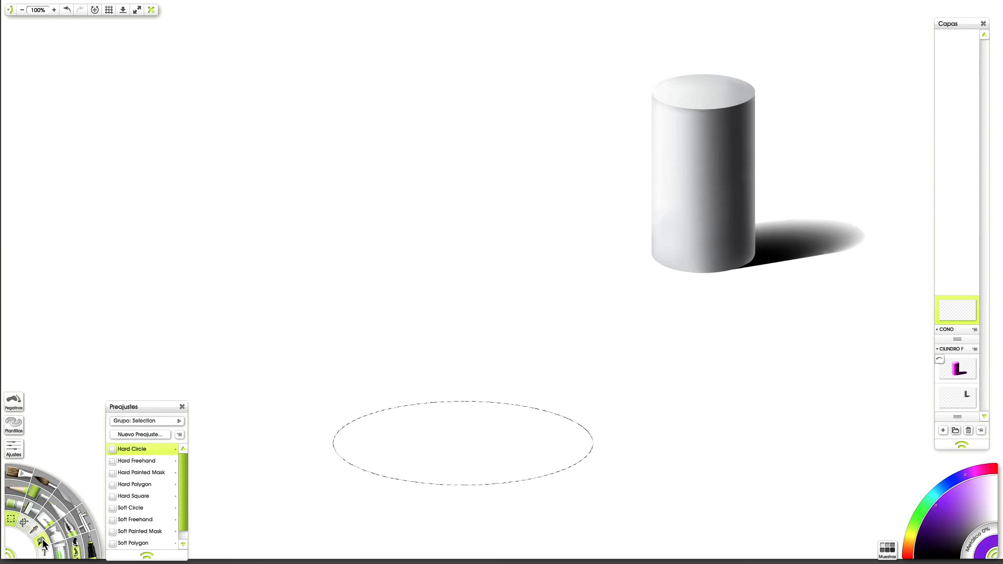
left_click(468, 448)
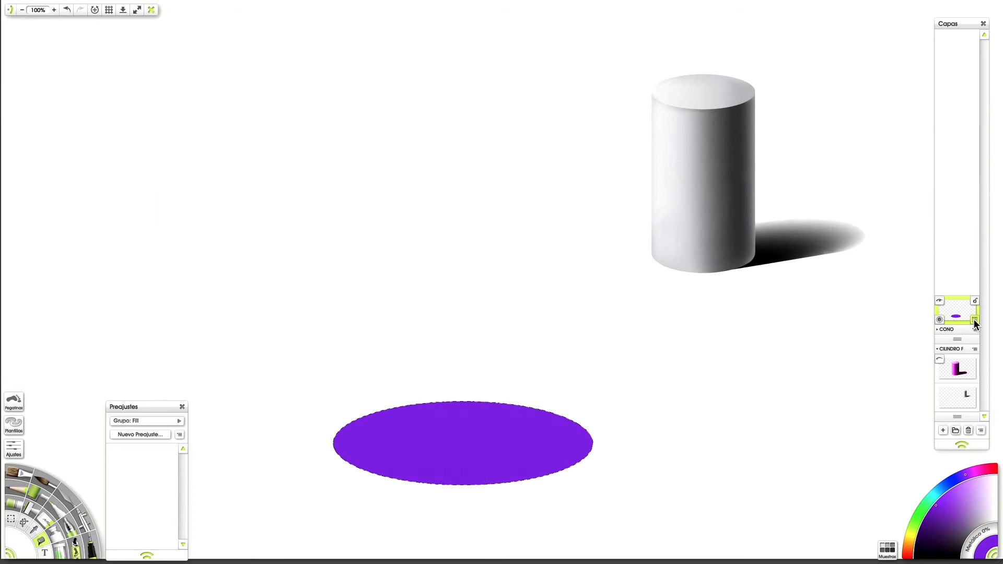
Step: Duplicate the purple ellipse's layer and move the copy straight up above the base as the cylinder's top face
left_click(974, 320)
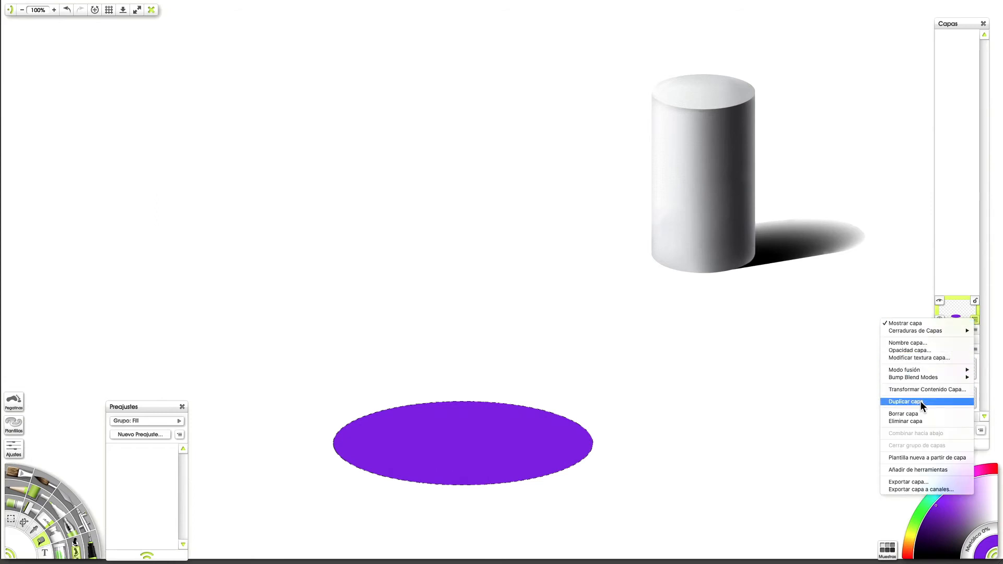
left_click(946, 399)
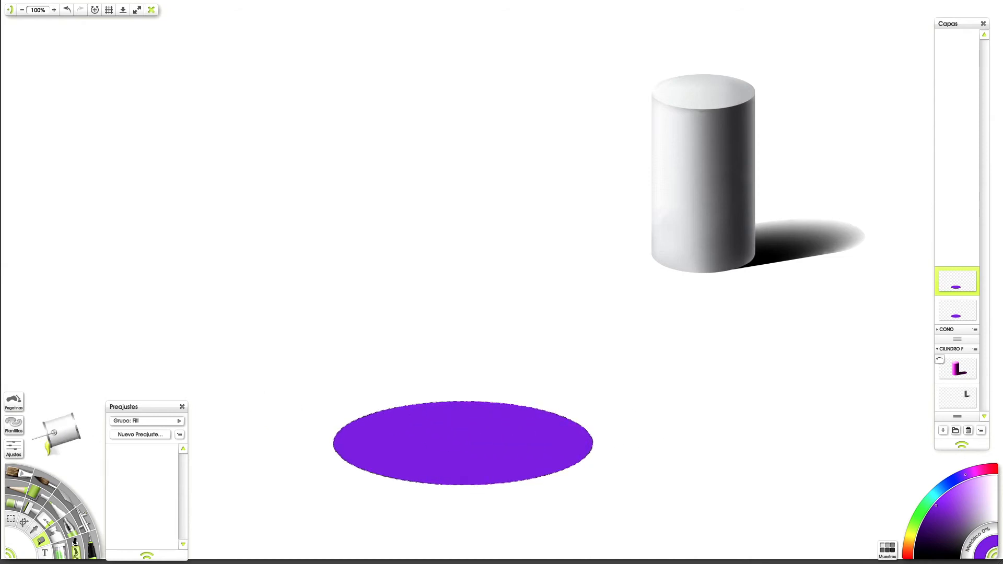
left_click(17, 520)
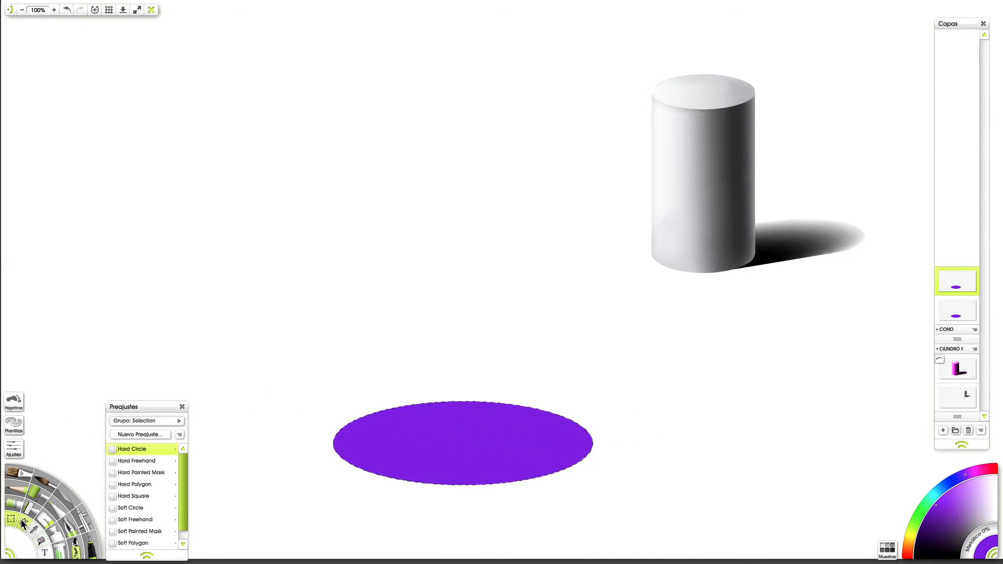
left_click(22, 524)
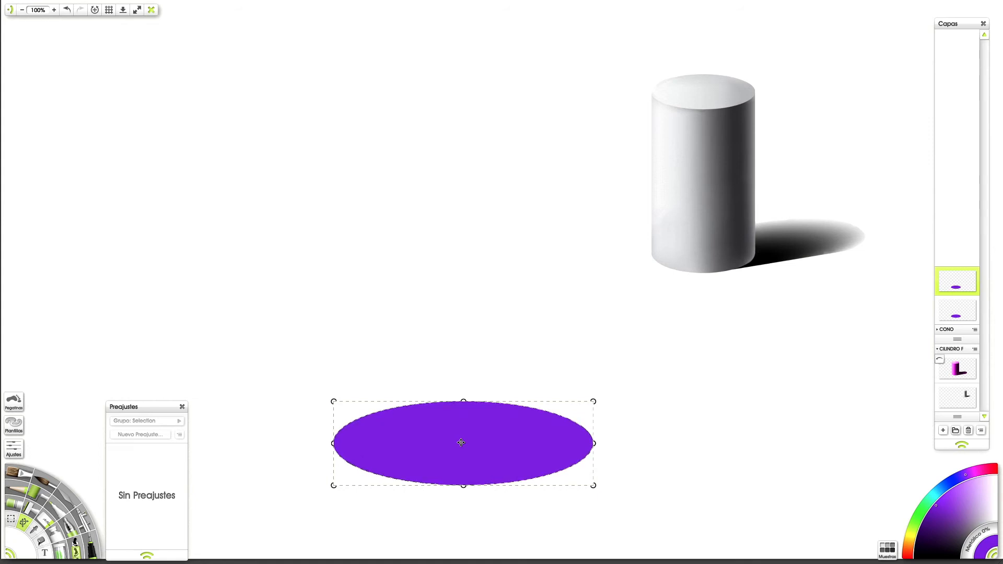
left_click_drag(460, 442, 483, 204)
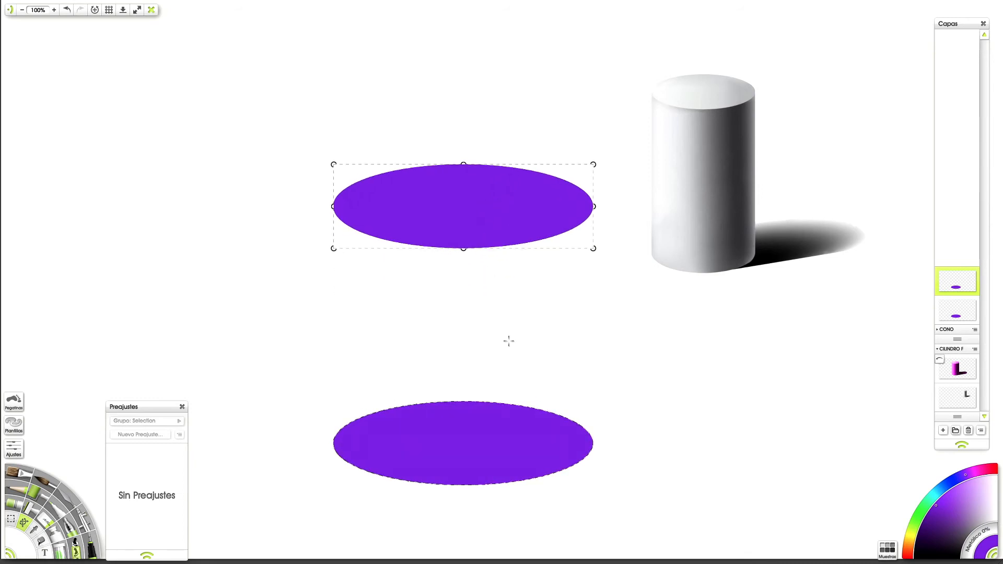
left_click(661, 377)
key("Tab")
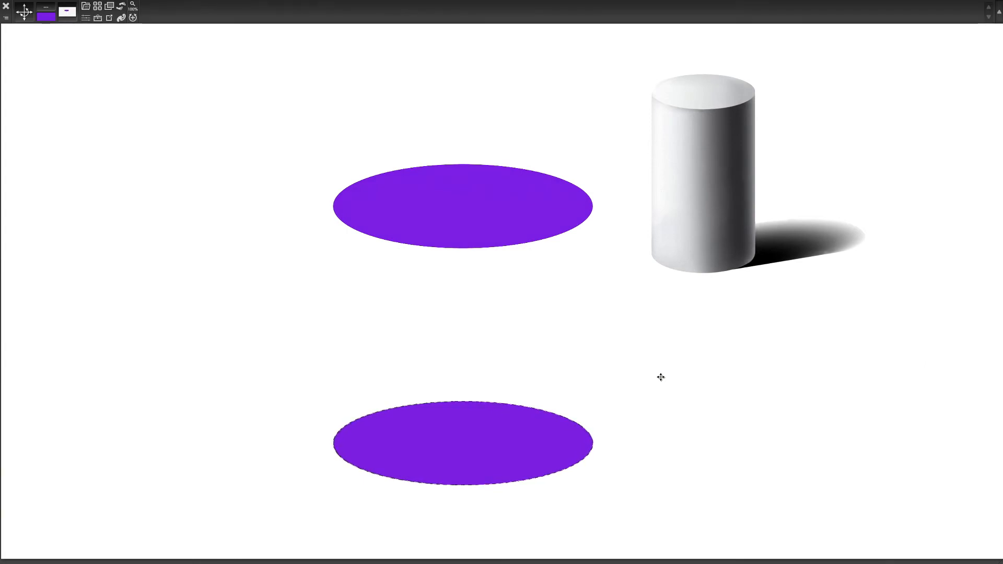
key("Tab")
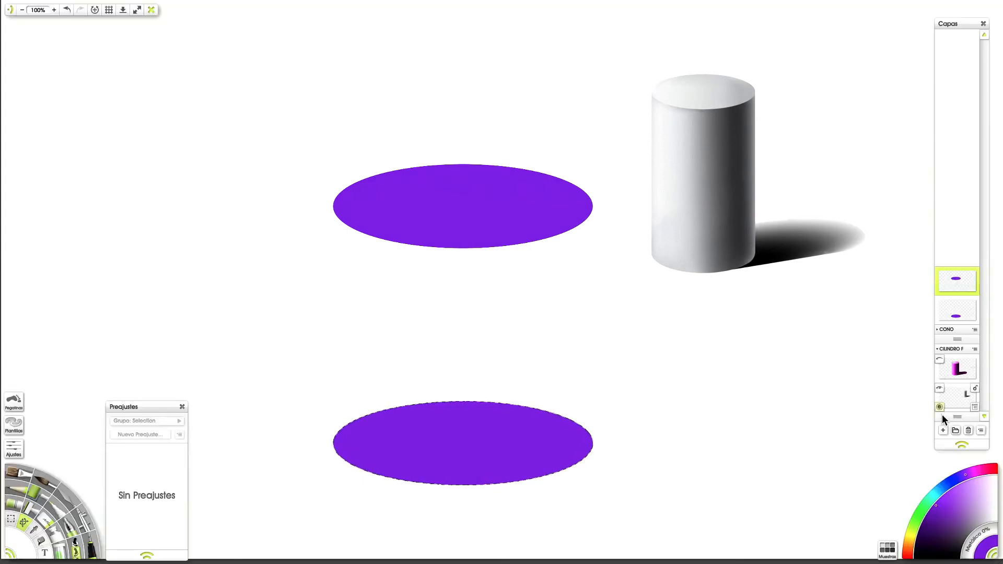
Step: Add a new layer between the two ellipse layers and draw a Hard Square selection spanning the ellipses' full width from centre to centre
left_click(943, 430)
left_click_drag(957, 243, 962, 294)
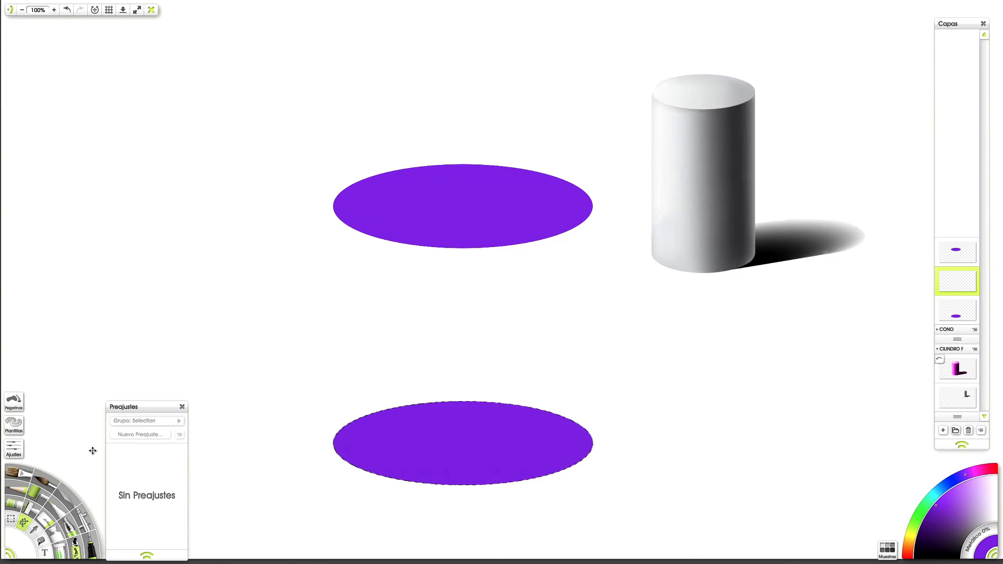
left_click(11, 519)
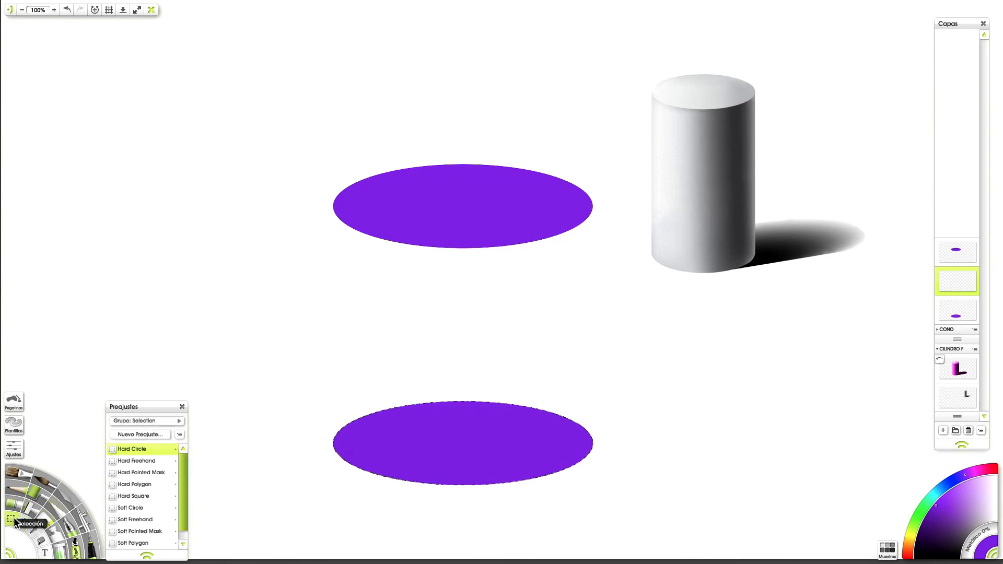
left_click(141, 495)
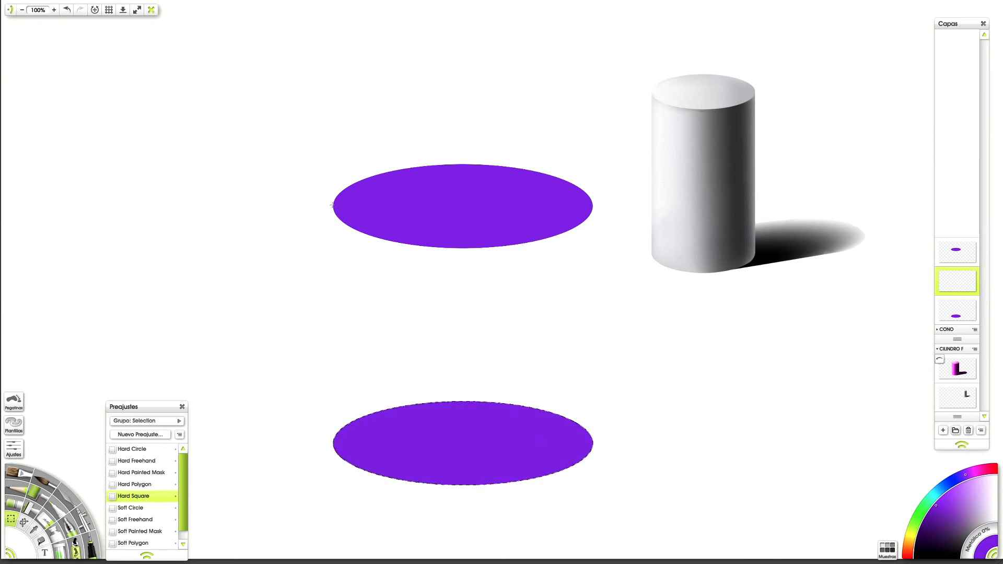
left_click_drag(334, 204, 625, 477)
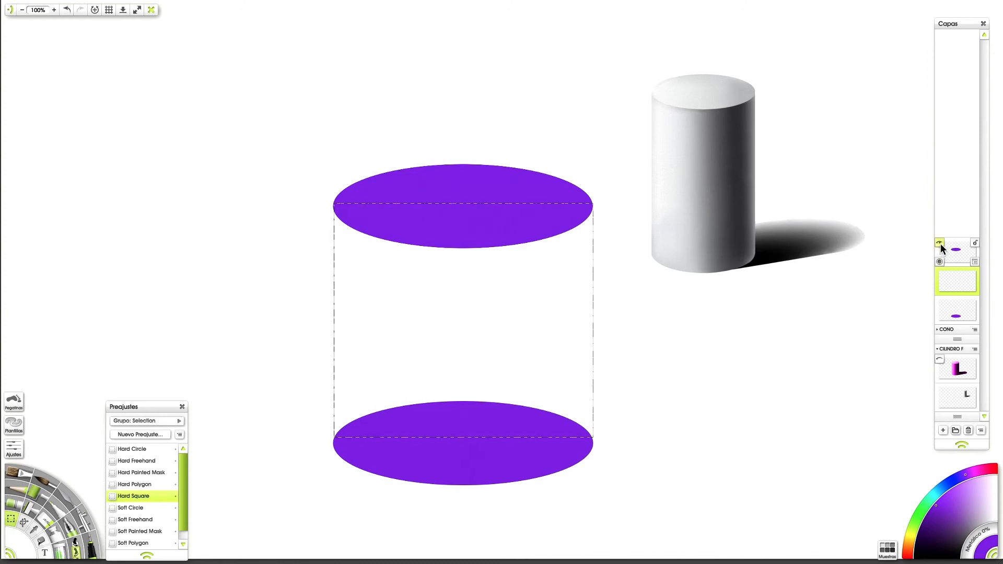
Step: With both ellipse layers temporarily hidden, fill the rectangular selection with purple as the cylinder's body, then show the ellipses and deselect
left_click(939, 244)
left_click(939, 300)
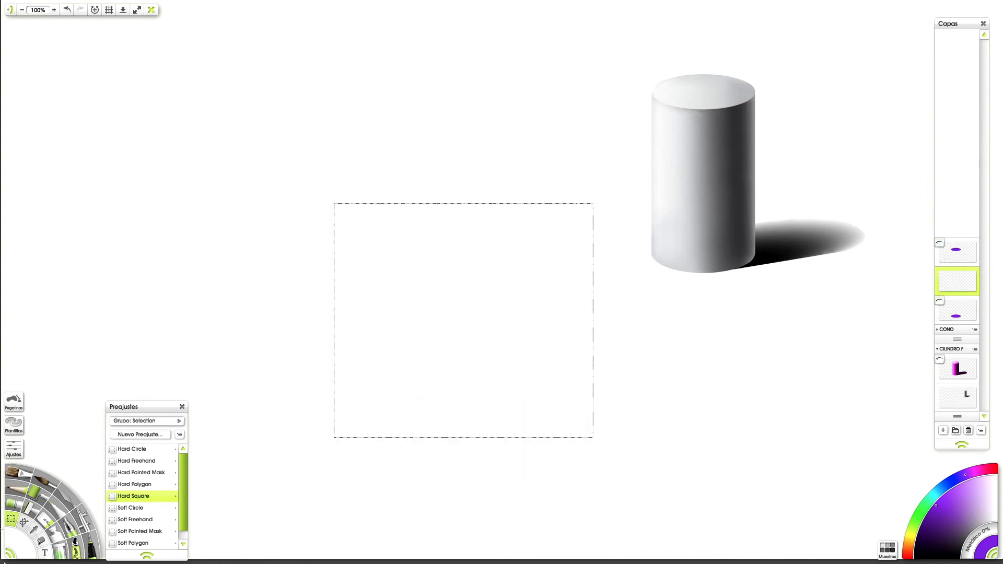
left_click(41, 539)
left_click(466, 309)
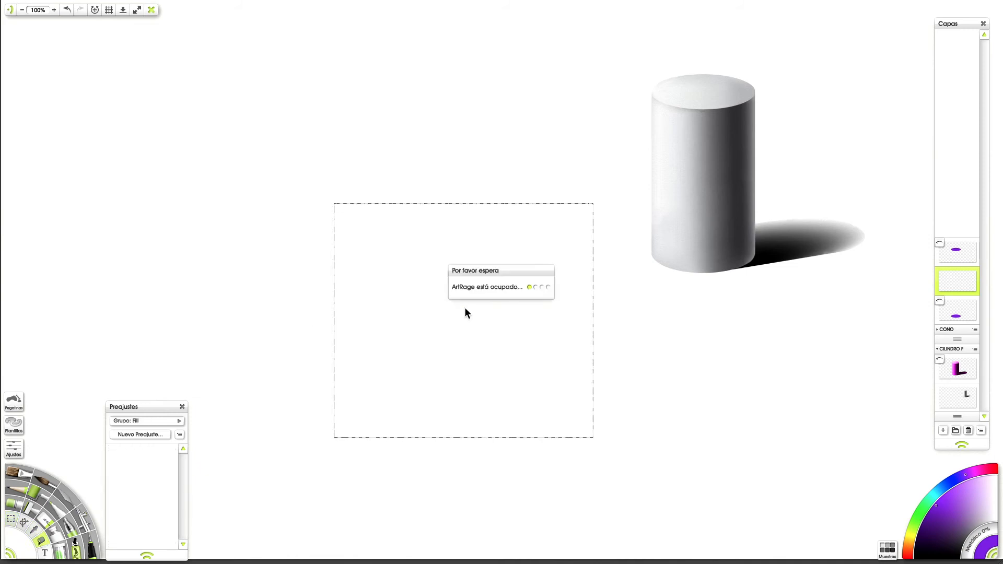
left_click(939, 244)
left_click(940, 302)
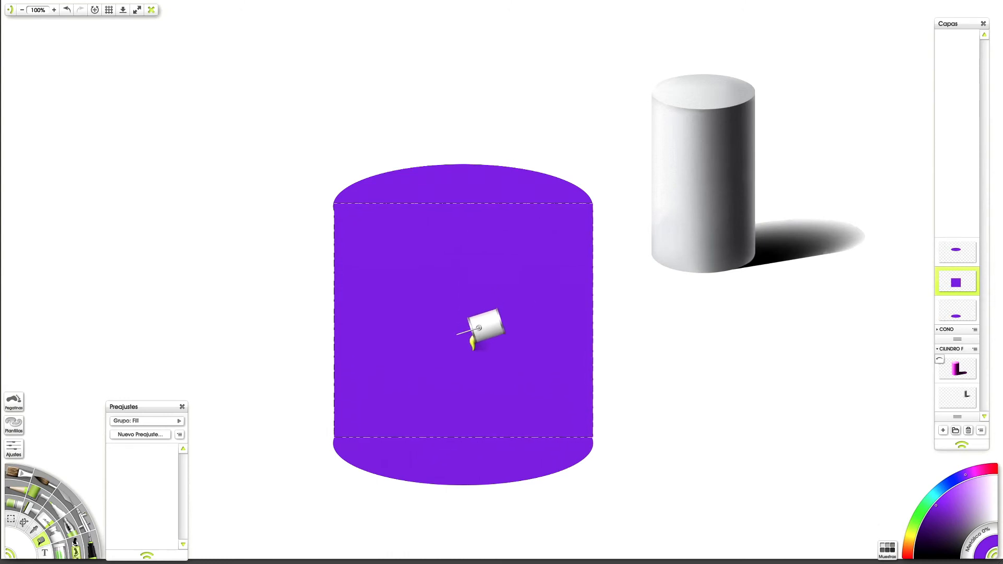
key("ctrl+d")
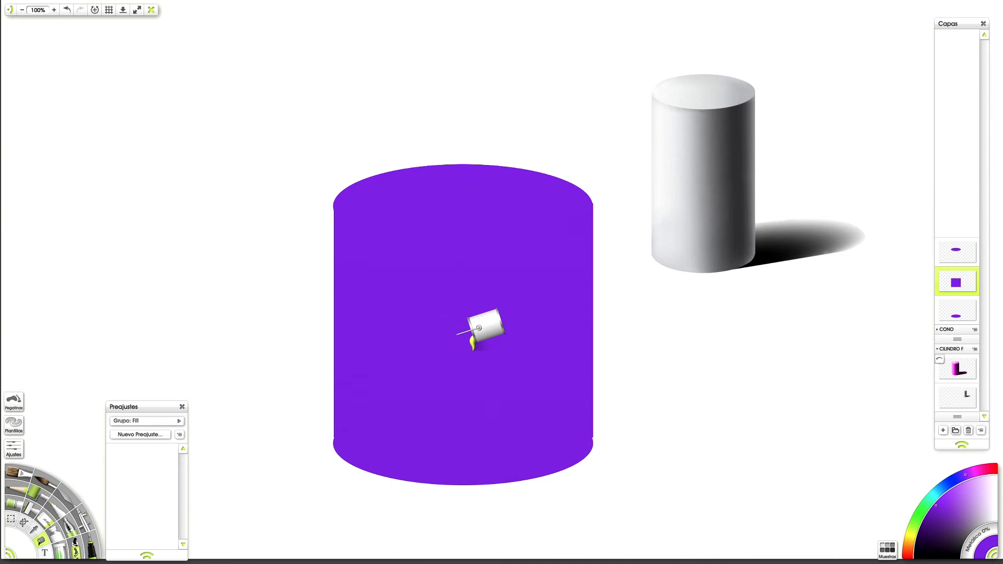
Step: Nudge the purple rectangle slightly down and sideways until its edges line up with both ellipses
left_click(20, 523)
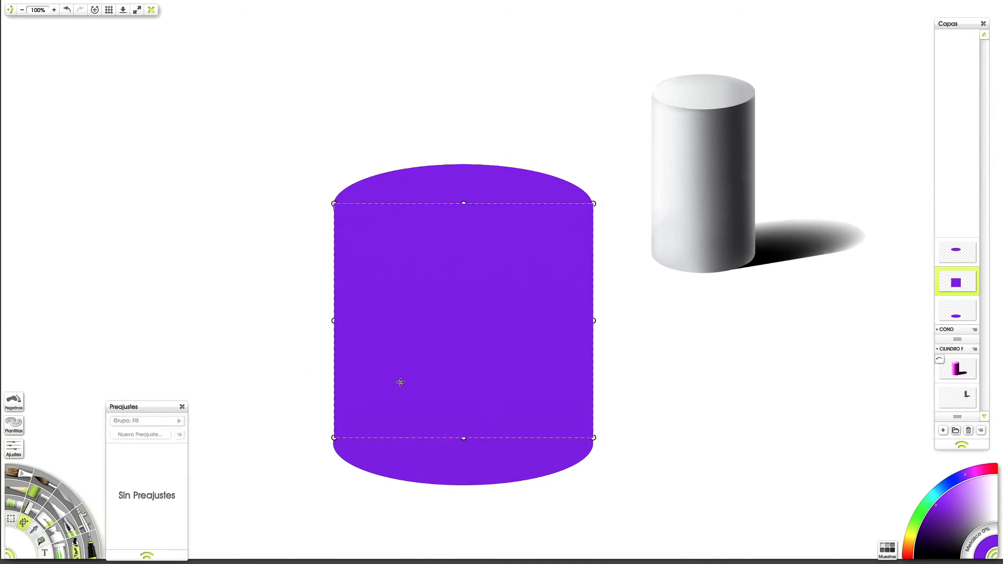
key("Left")
key("Left")
key("Left")
key("Left")
key("Down")
key("Down")
key("Right")
key("Right")
key("Right")
key("Right")
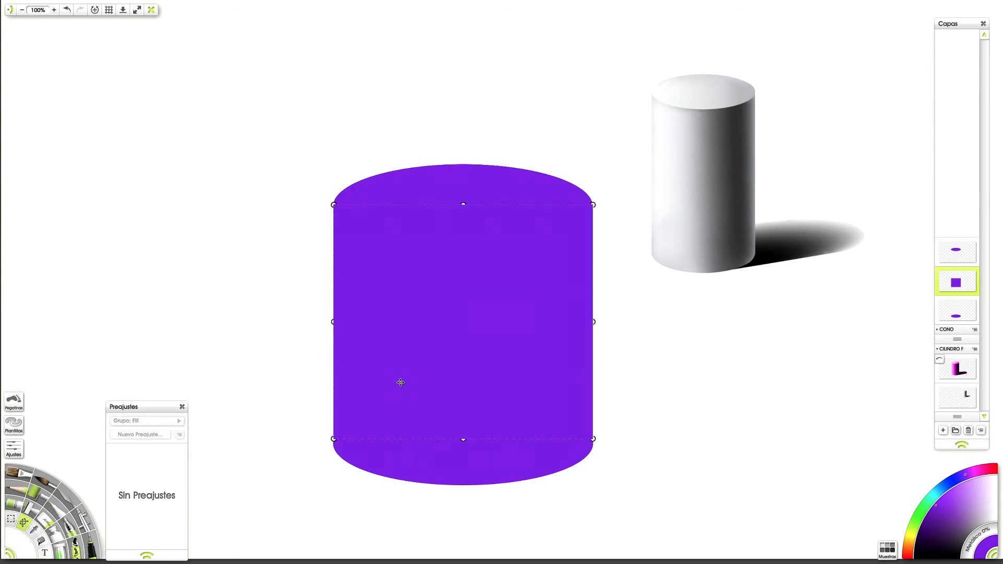
key("Return")
Step: Select the contents of the top ellipse's layer and fill them with a light lilac
left_click(963, 256)
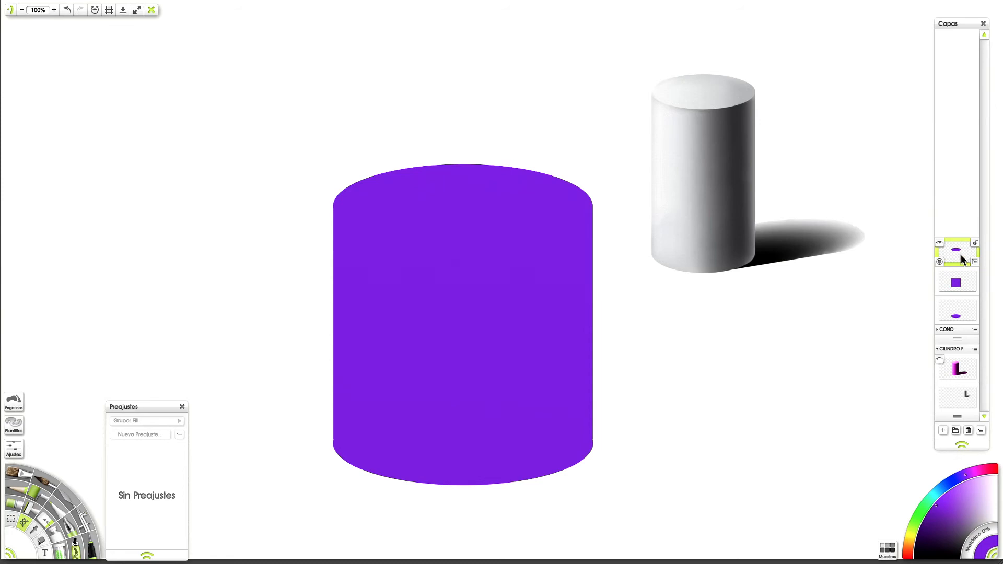
left_click(983, 496)
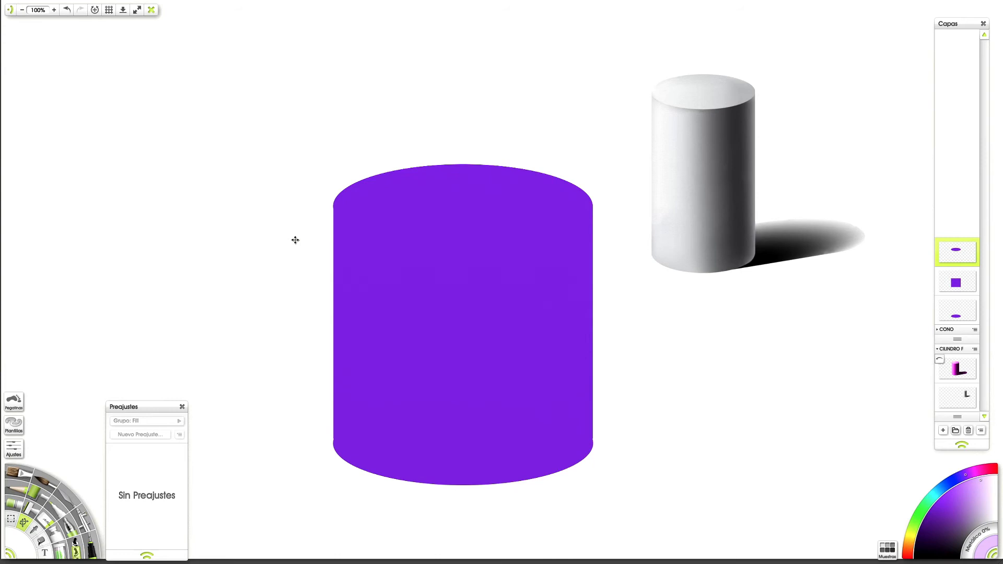
mouse_move(101, 4)
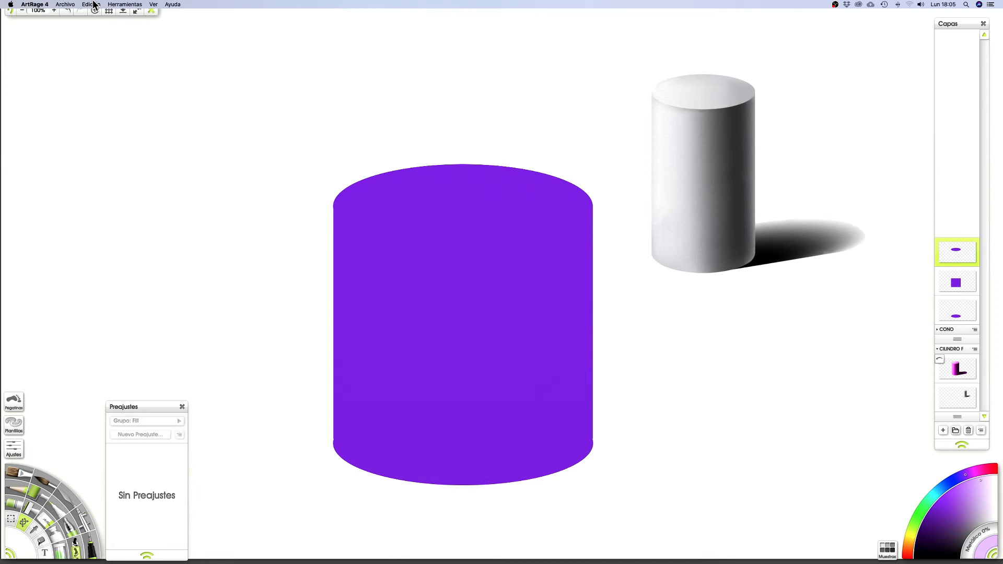
left_click(96, 4)
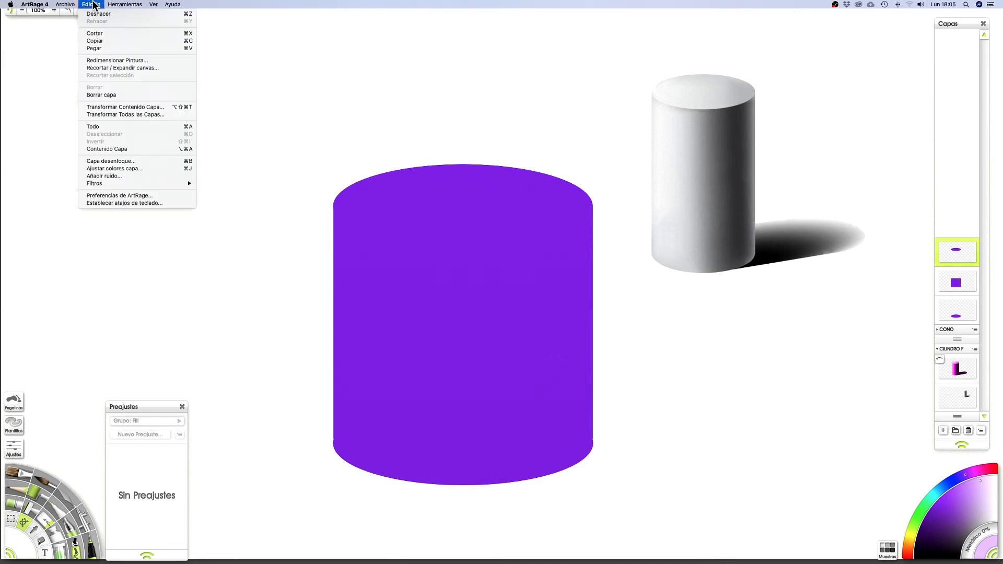
left_click(120, 148)
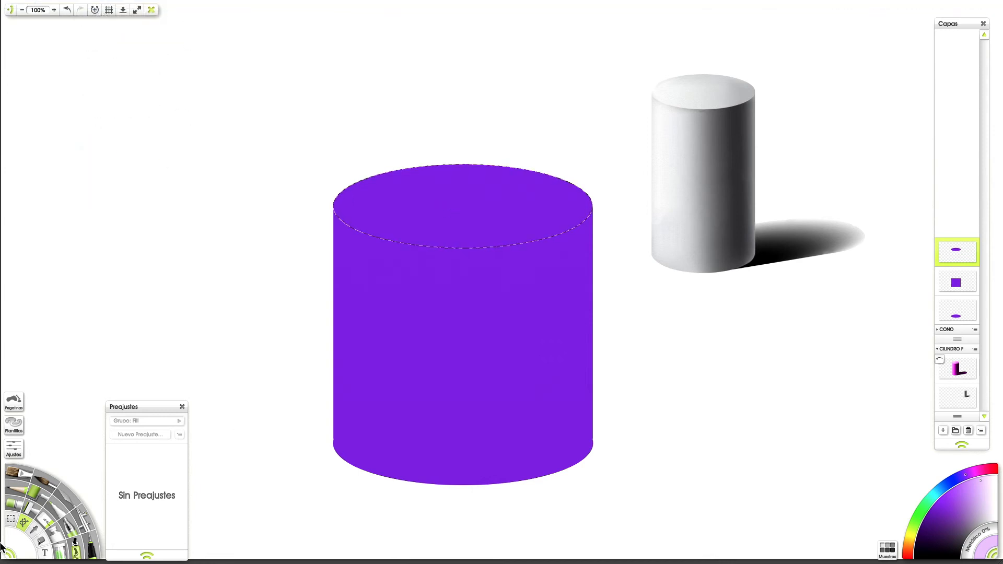
left_click(42, 543)
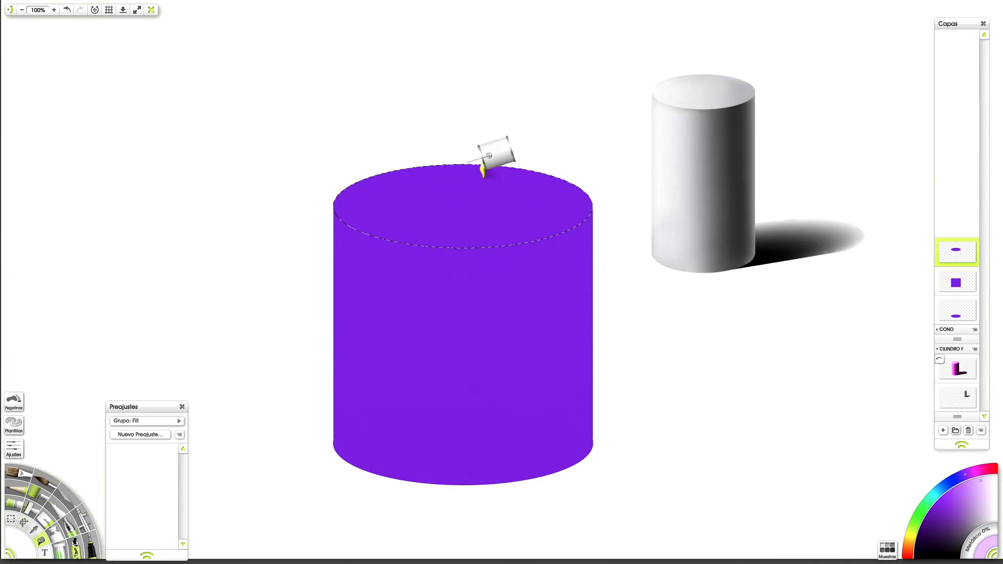
left_click(473, 210)
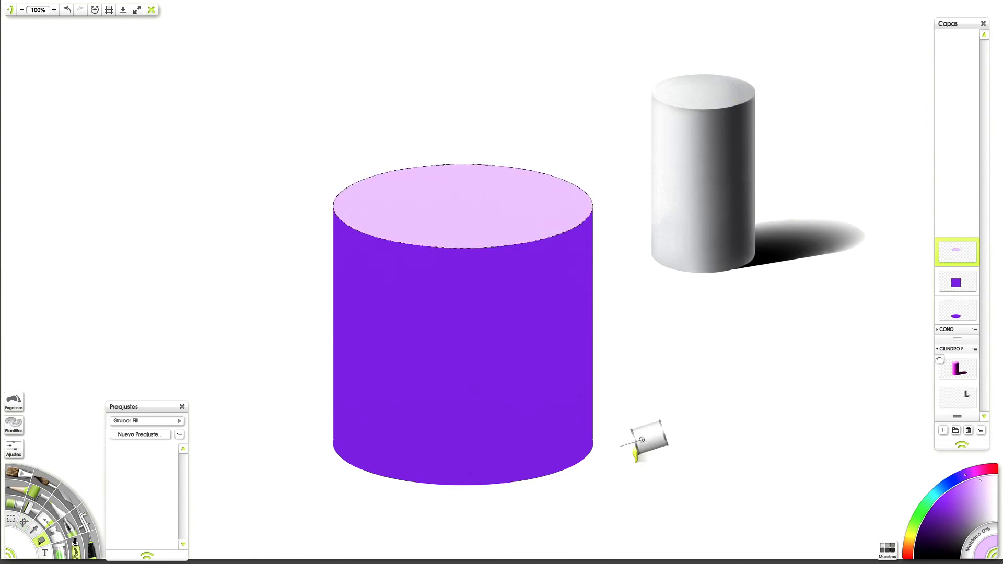
Step: Paint the left end of the cylinder's top face white with the Oil Brush
left_click(21, 471)
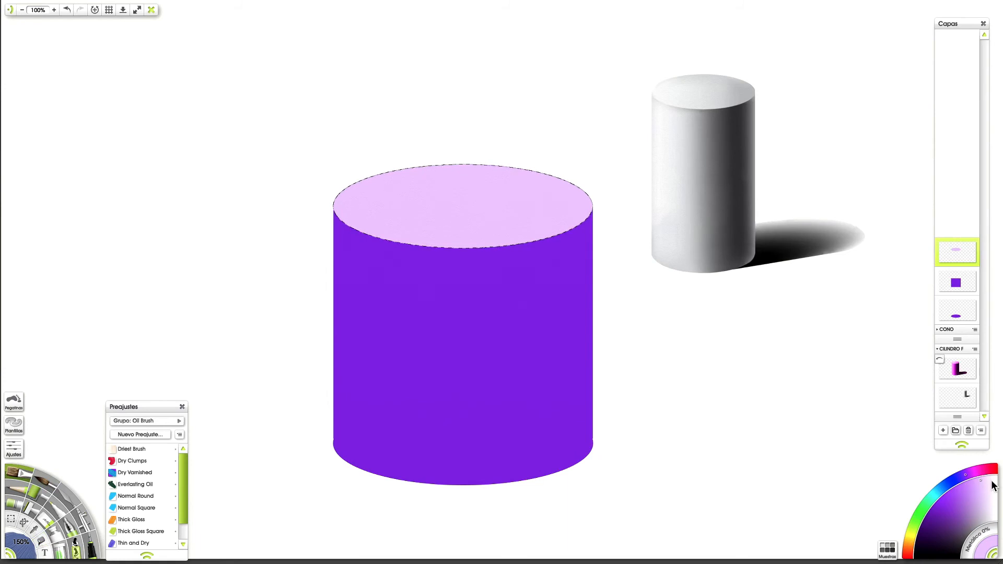
mouse_move(385, 197)
left_mouse_down()
mouse_move(344, 202)
mouse_move(388, 231)
left_mouse_up()
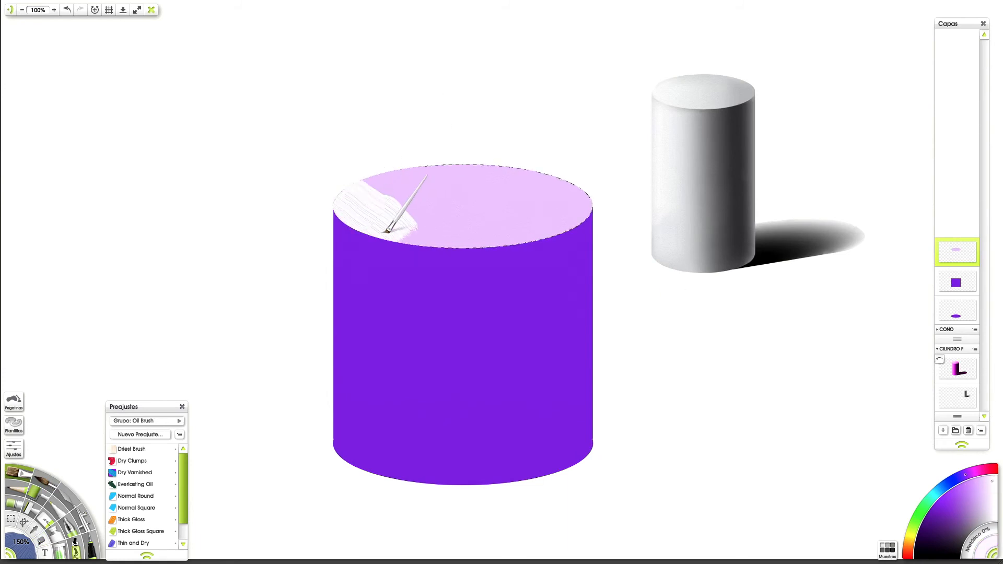
Step: Try painting the top face's right end bright purple and blending it across the white and lilac with the Knife
left_click(939, 499)
mouse_move(527, 118)
left_mouse_down()
mouse_move(601, 215)
mouse_move(498, 174)
mouse_move(540, 224)
left_mouse_up()
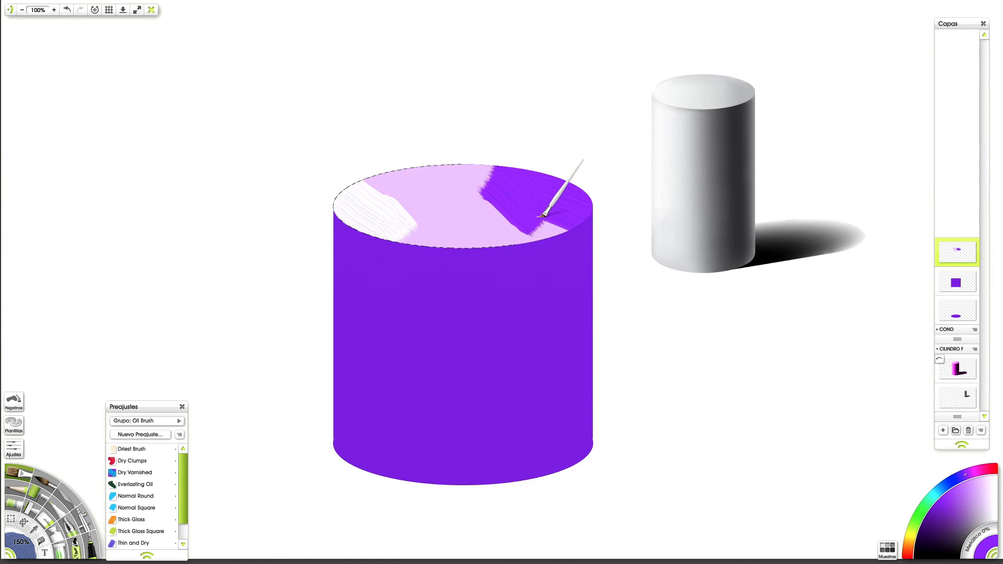
left_click(70, 496)
mouse_move(555, 203)
left_mouse_down()
mouse_move(287, 224)
mouse_move(632, 215)
mouse_move(346, 241)
left_mouse_up()
mouse_move(538, 221)
left_mouse_down()
mouse_move(449, 217)
mouse_move(485, 207)
mouse_move(462, 223)
mouse_move(210, 230)
mouse_move(255, 208)
mouse_move(627, 222)
mouse_move(306, 206)
left_mouse_up()
mouse_move(528, 202)
left_mouse_down()
mouse_move(622, 224)
mouse_move(452, 234)
left_mouse_up()
mouse_move(510, 185)
left_mouse_down()
mouse_move(470, 244)
mouse_move(507, 164)
mouse_move(502, 252)
mouse_move(549, 200)
mouse_move(405, 180)
left_mouse_up()
mouse_move(393, 245)
left_mouse_down()
mouse_move(496, 79)
mouse_move(597, 199)
mouse_move(562, 251)
mouse_move(485, 167)
left_mouse_up()
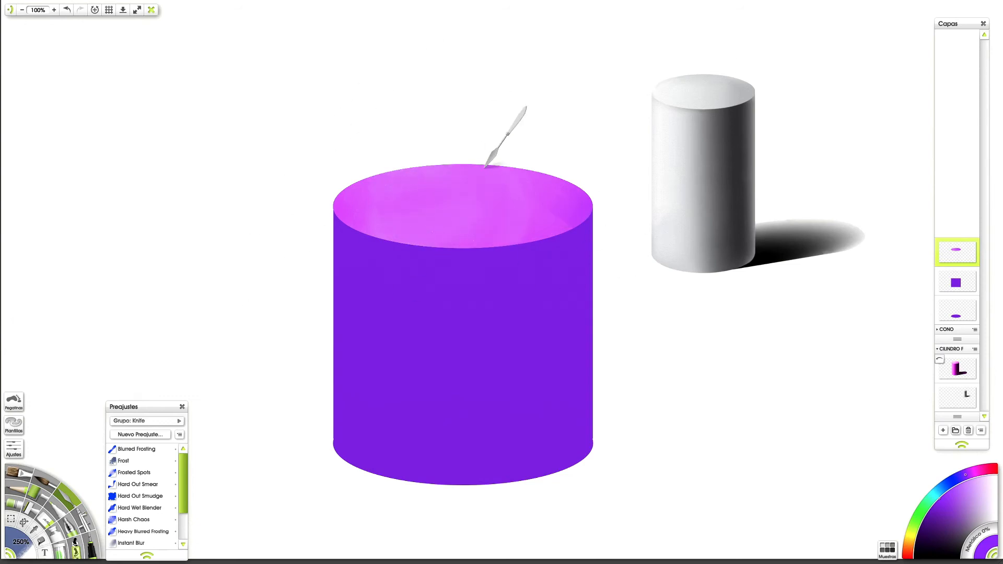
Step: Undo the latest blend on the top face and try smoothing the purple and lilac again with horizontal Knife strokes
key("ctrl+z")
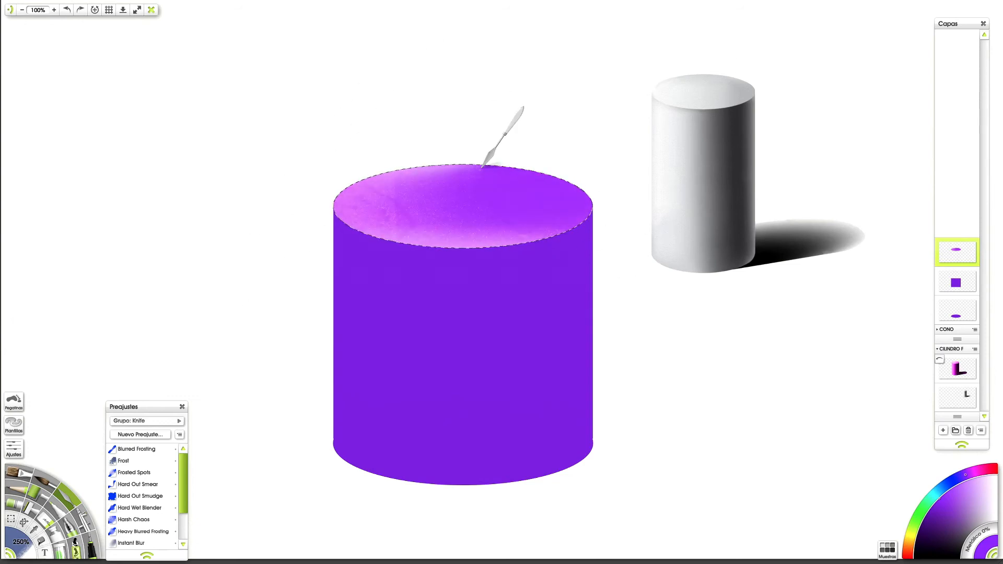
mouse_move(444, 203)
left_mouse_down()
mouse_move(595, 206)
mouse_move(323, 220)
mouse_move(605, 197)
mouse_move(502, 212)
left_mouse_up()
mouse_move(323, 208)
left_mouse_down()
mouse_move(618, 187)
mouse_move(616, 204)
mouse_move(363, 211)
mouse_move(629, 193)
left_mouse_up()
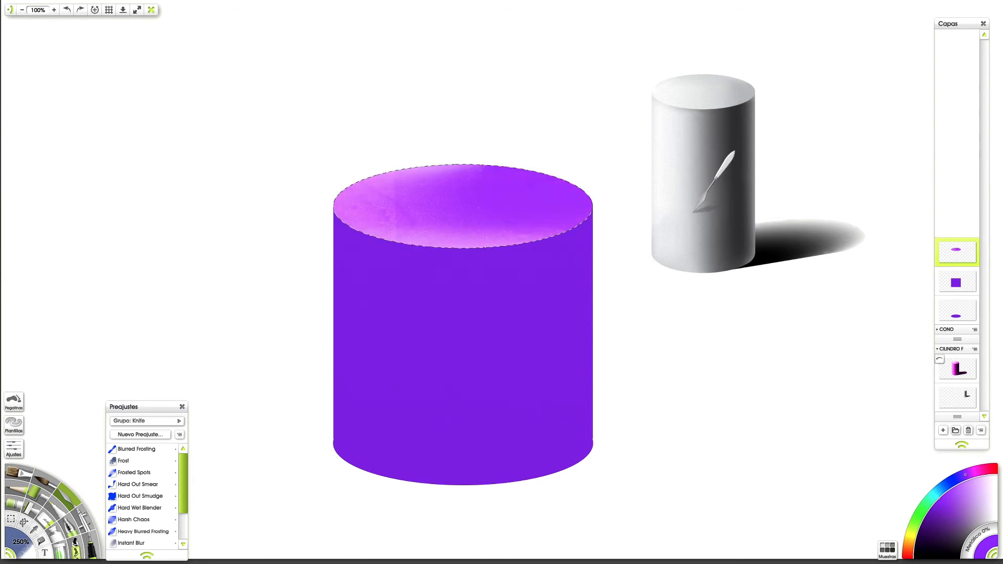
left_click_drag(601, 224, 366, 209)
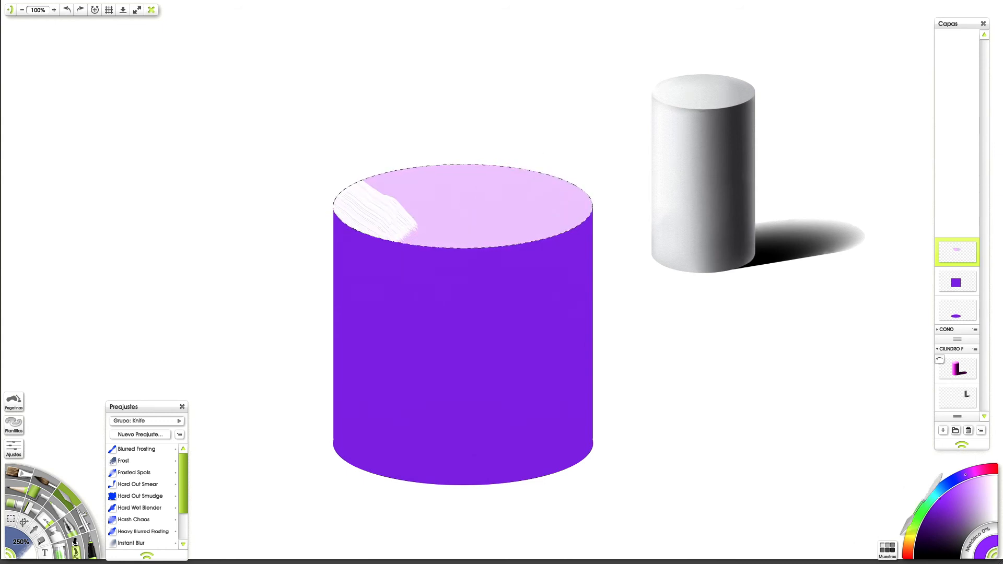
Step: Paint the right end of the cylinder's top face dark purple with the Oil Brush
left_click(131, 542)
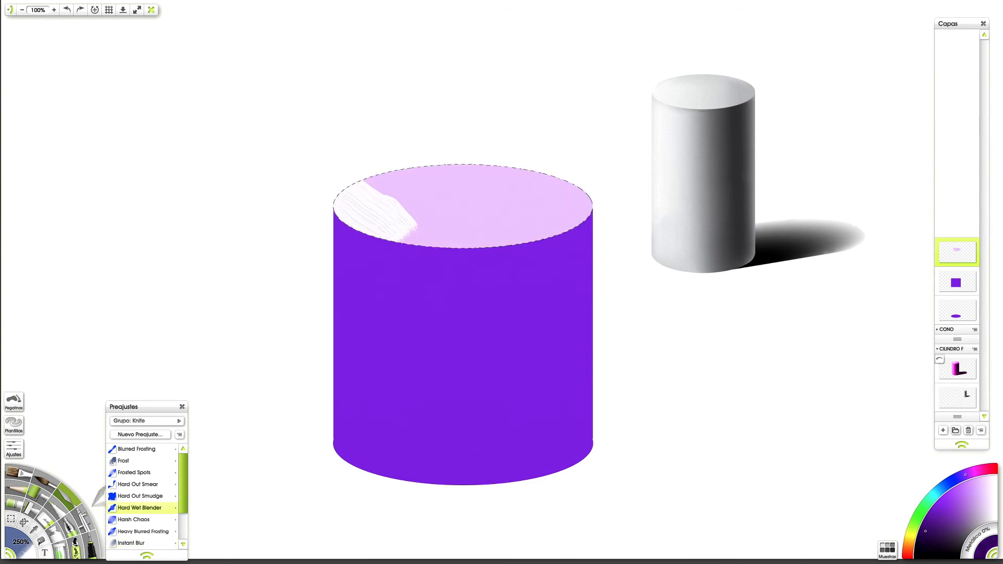
left_click(29, 483)
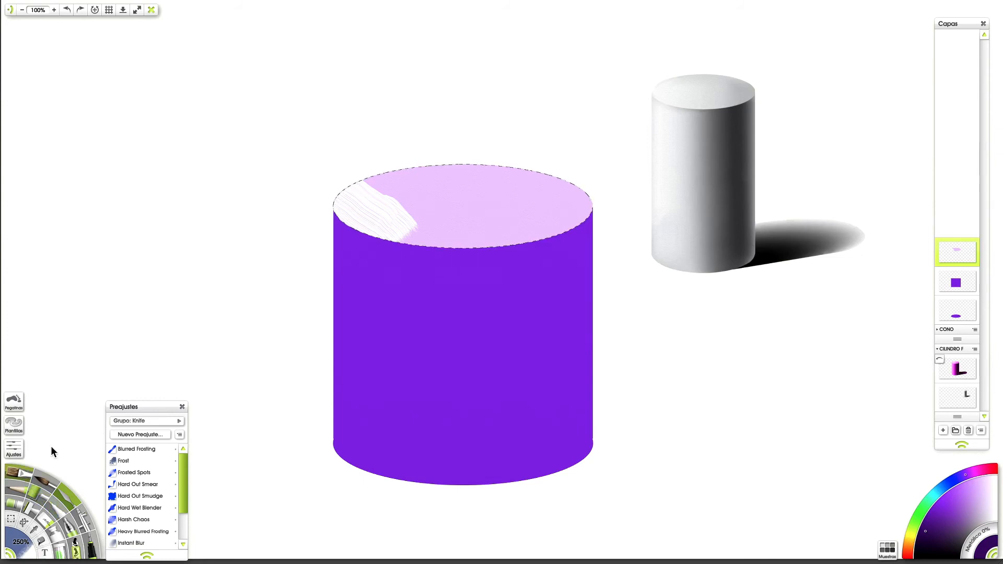
left_click_drag(600, 231, 553, 202)
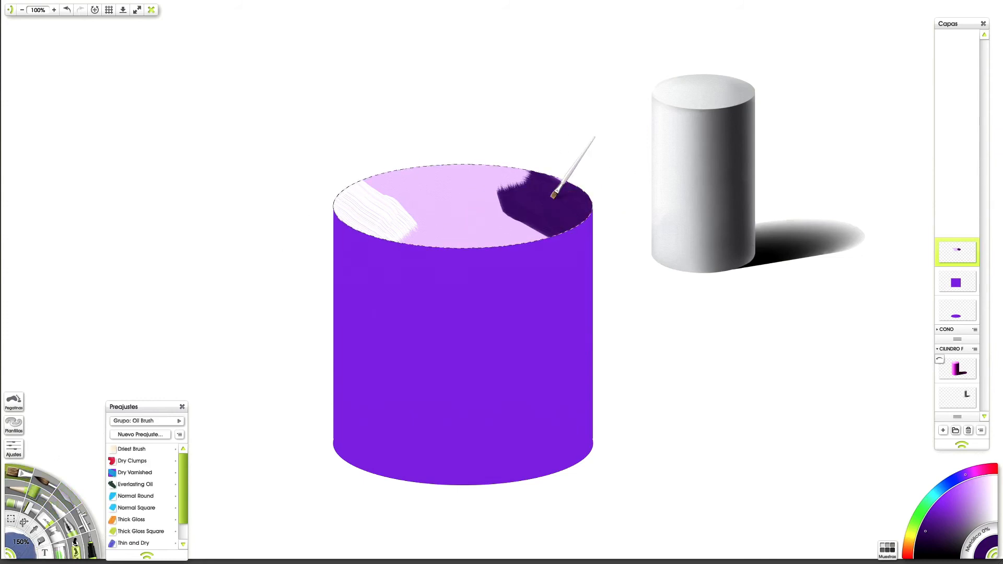
Step: Replace the dark purple patch on the cylinder's top face with a smaller one at the right edge, using the Oil Brush
left_click(76, 505)
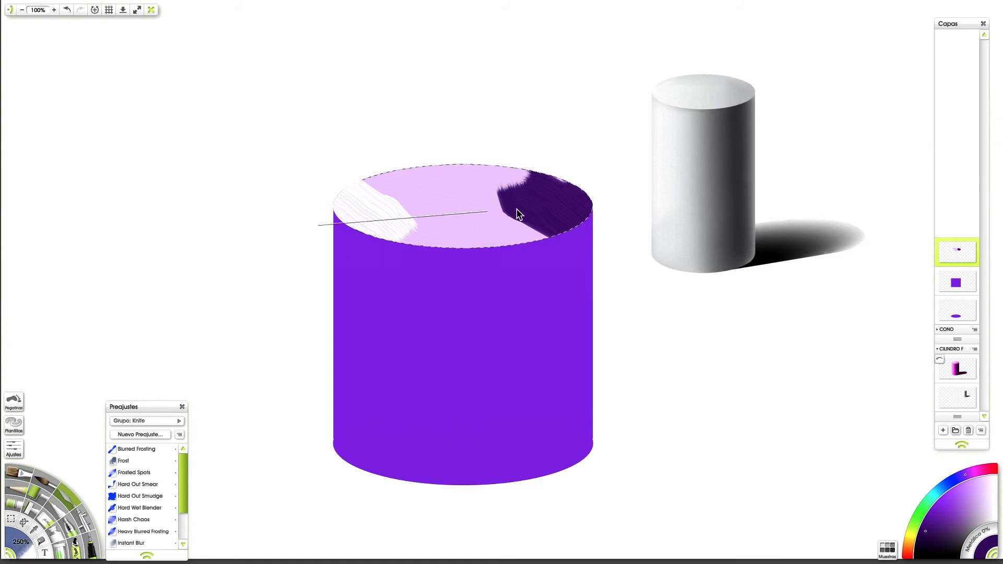
left_click(618, 208, "shift")
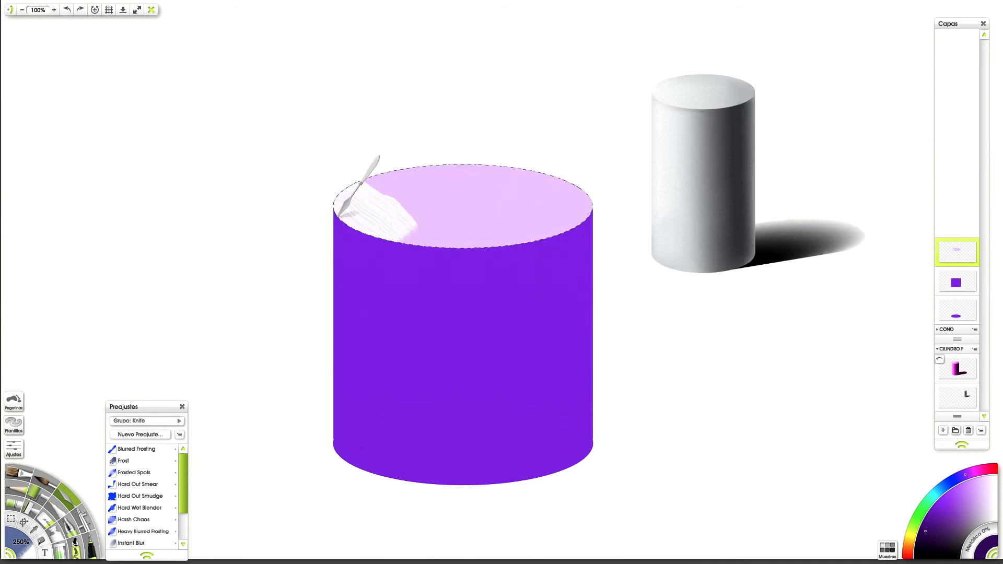
left_click(25, 474)
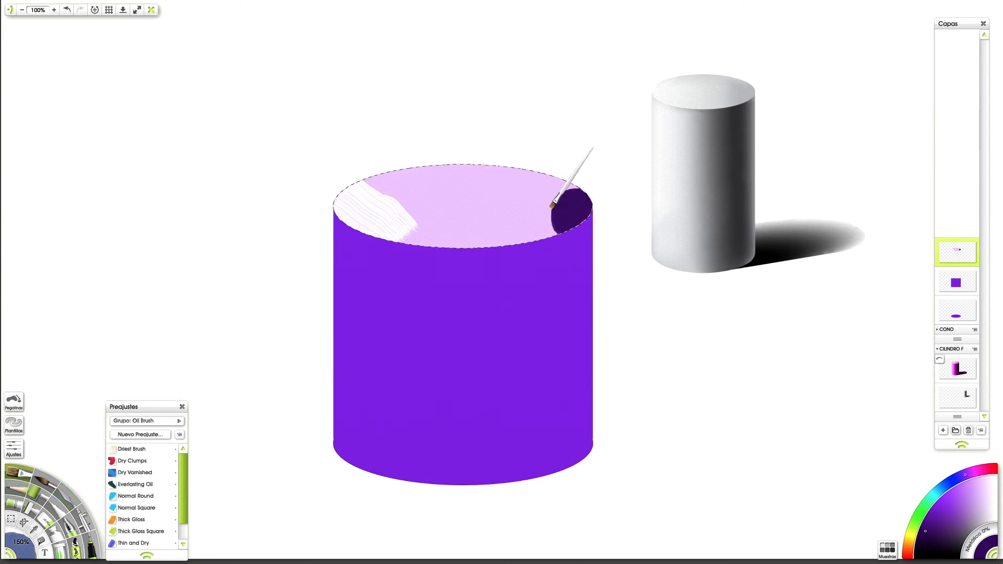
Step: Blend the white, lilac and dark purple across the cylinder's top face with the Knife into a soft gradient
left_click(71, 503)
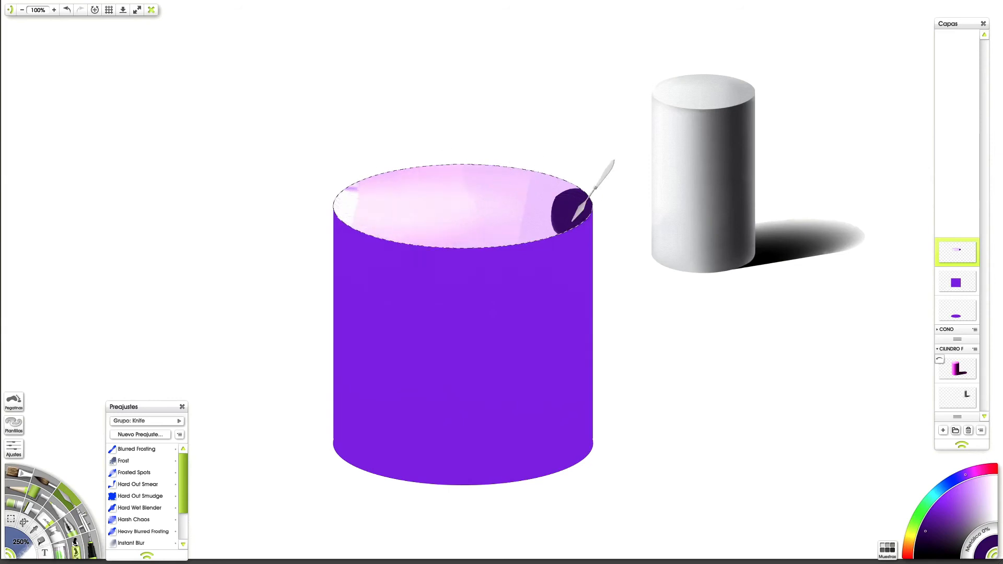
mouse_move(538, 212)
left_mouse_down()
mouse_move(596, 215)
mouse_move(507, 201)
mouse_move(528, 156)
left_mouse_up()
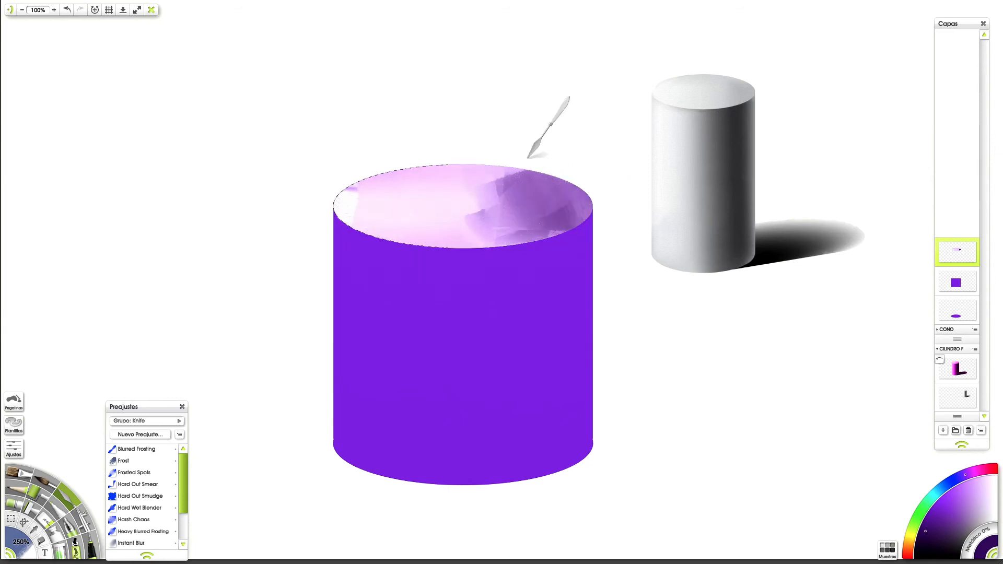
mouse_move(211, 187)
left_mouse_down()
mouse_move(613, 214)
mouse_move(479, 236)
left_mouse_up()
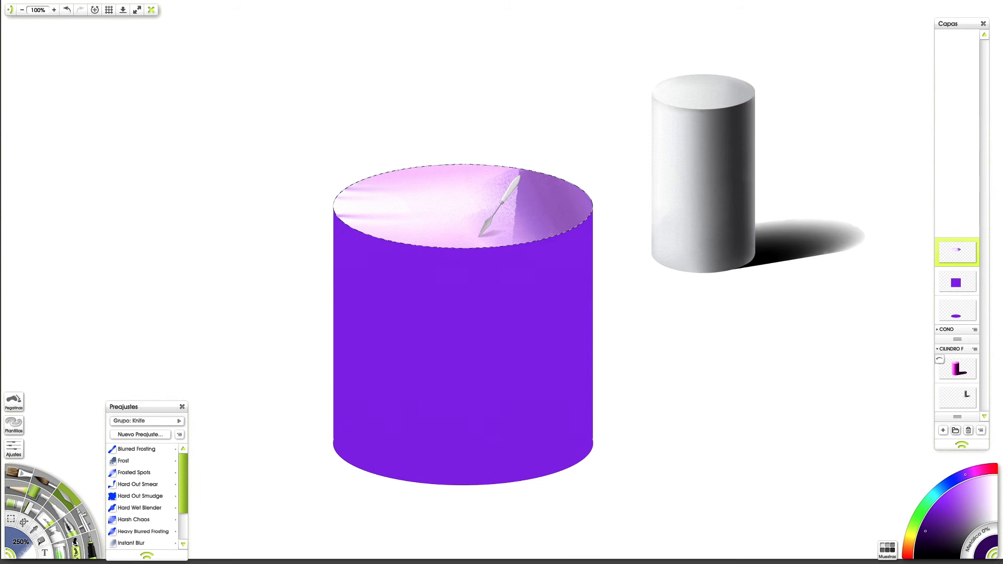
mouse_move(382, 228)
left_mouse_down()
mouse_move(351, 173)
mouse_move(422, 241)
mouse_move(680, 221)
mouse_move(732, 230)
mouse_move(753, 248)
mouse_move(331, 199)
mouse_move(603, 185)
mouse_move(696, 197)
mouse_move(728, 230)
mouse_move(320, 188)
mouse_move(130, 202)
mouse_move(452, 206)
left_mouse_up()
mouse_move(559, 209)
left_mouse_down()
mouse_move(171, 225)
mouse_move(399, 212)
mouse_move(704, 225)
mouse_move(679, 247)
mouse_move(442, 220)
left_mouse_up()
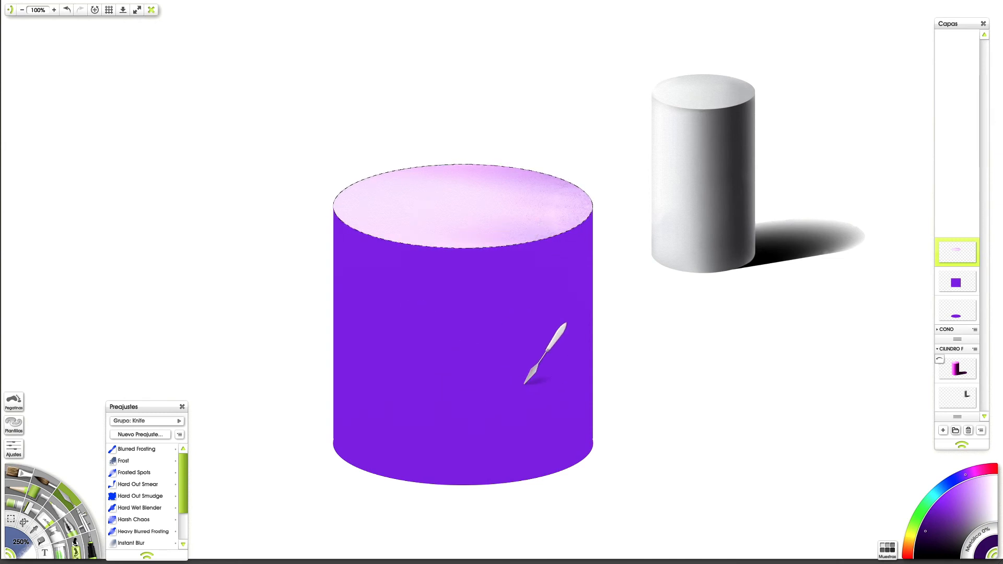
Step: Merge the purple body layer down into the layer holding the cylinder's base ellipse
left_click(963, 282)
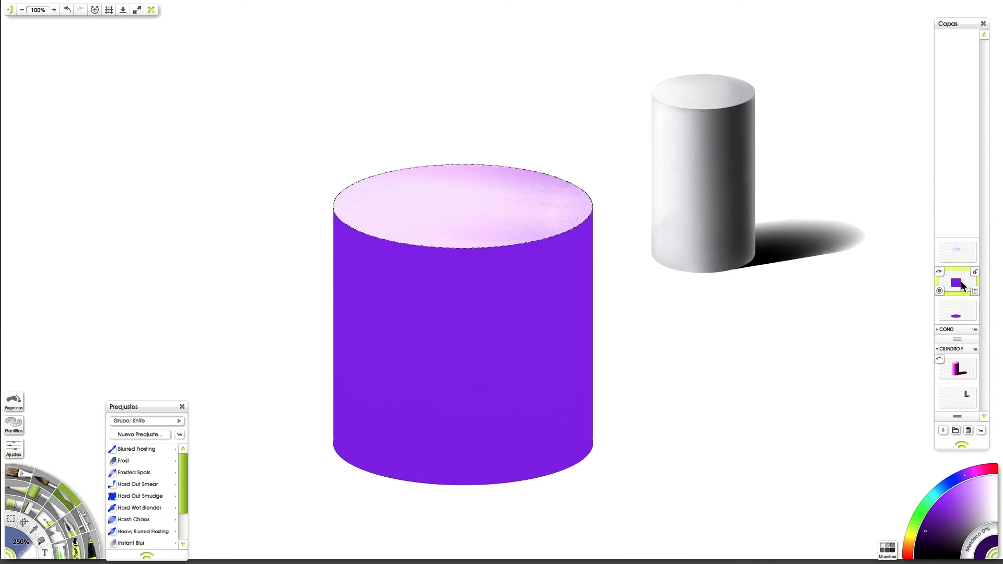
left_click(956, 316)
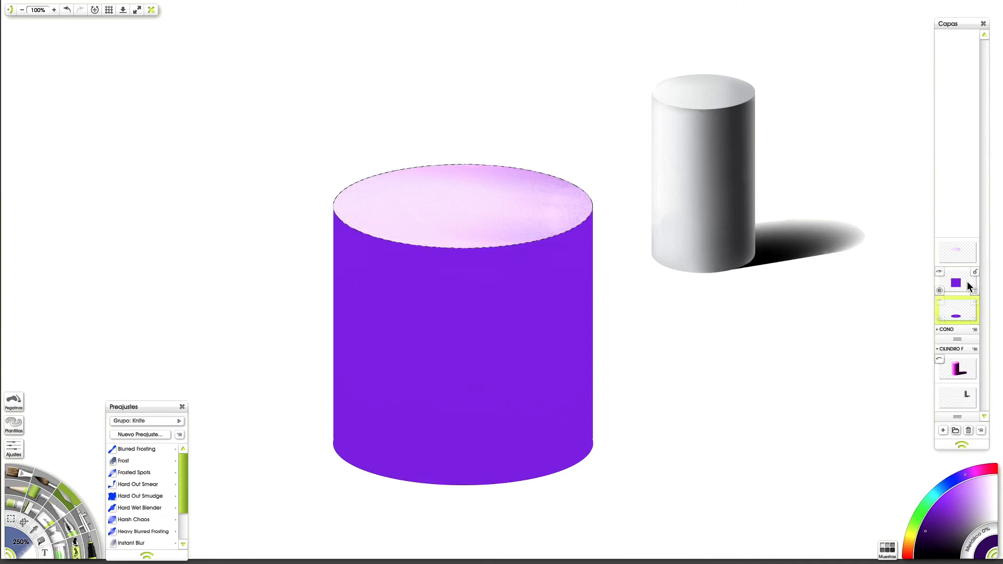
left_click(964, 289)
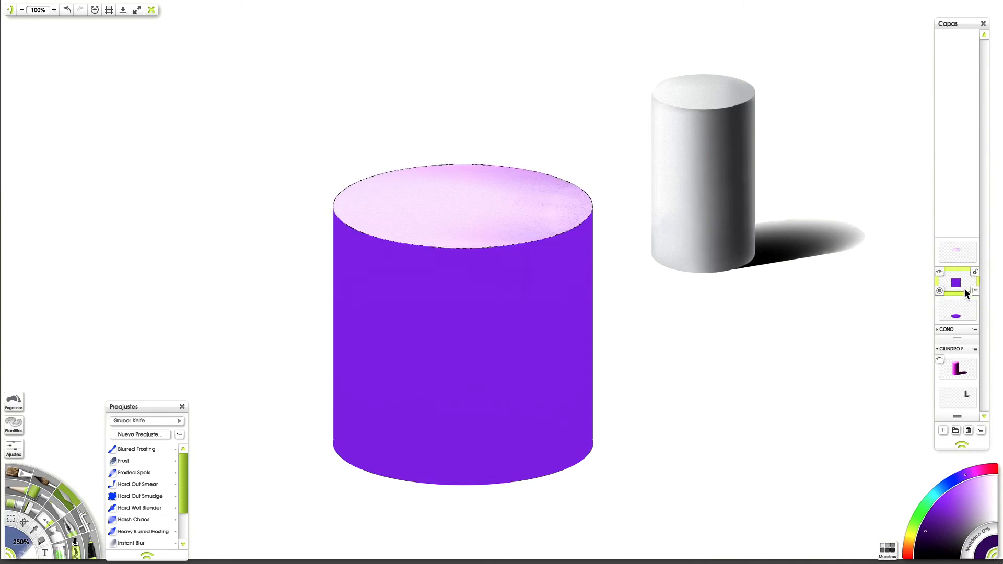
left_click(974, 290)
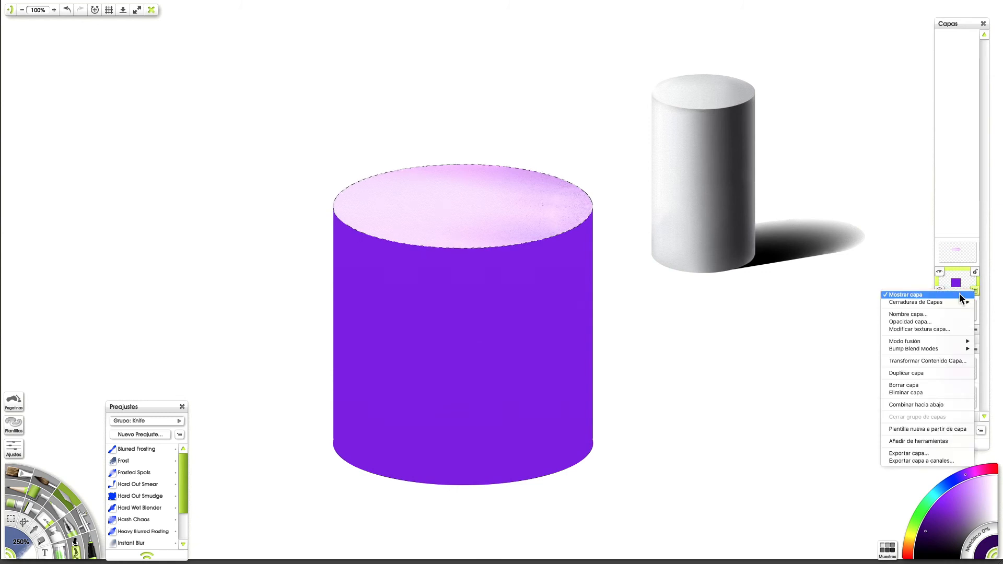
left_click(930, 407)
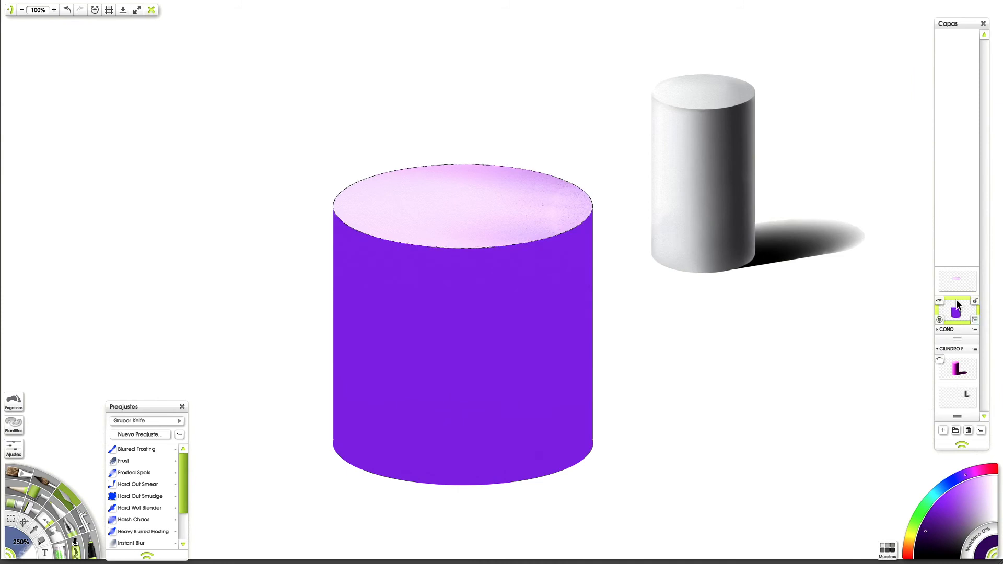
Step: Toggle the merged body layer off and on, and select the painted area of that layer
left_click(940, 302)
left_click(941, 302)
left_click(86, 4)
left_click(136, 151)
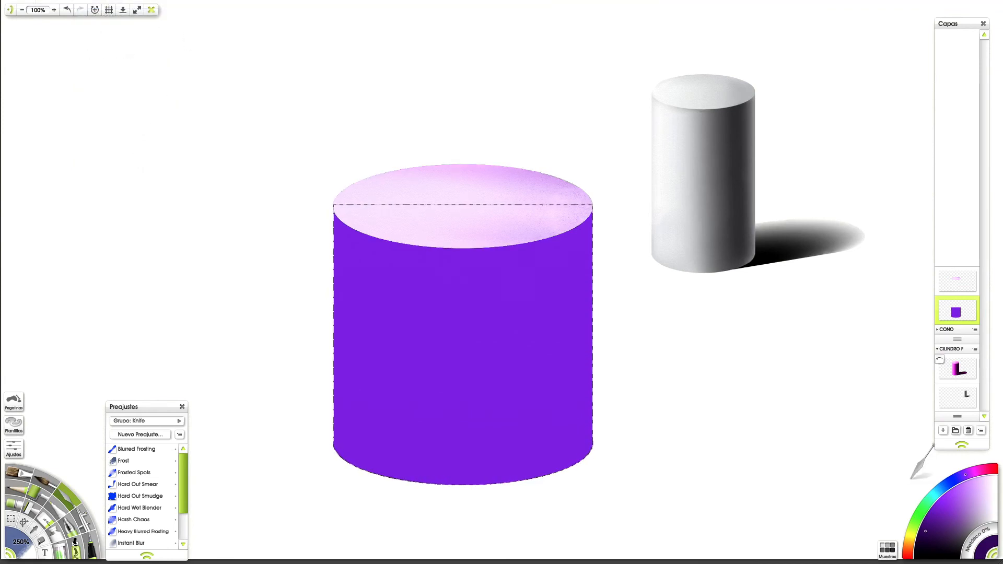
Step: Paint a pale lilac vertical highlight band left of the cylinder body's centre with the Oil Brush
left_click(981, 483)
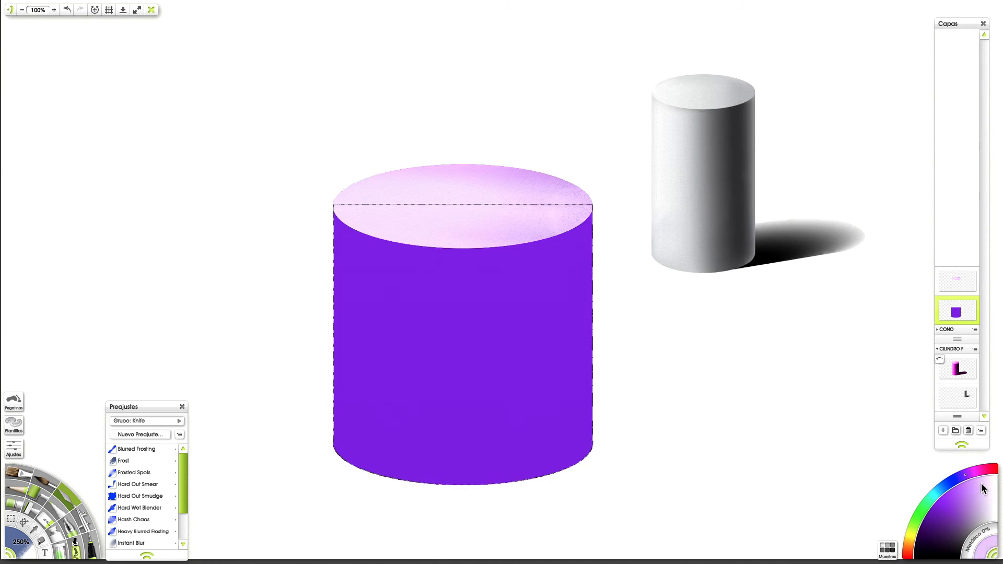
left_click(28, 472)
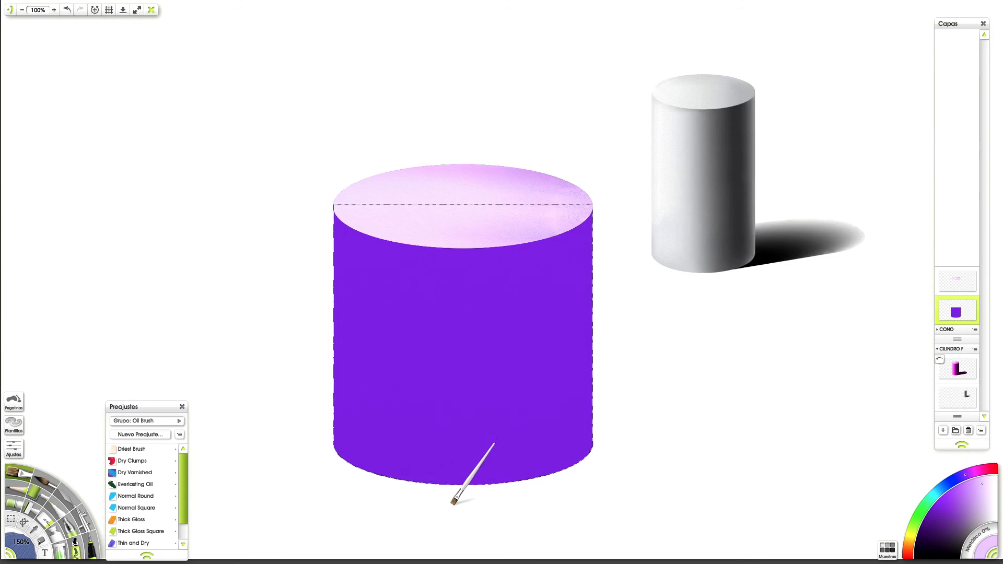
left_click_drag(372, 485, 367, 228)
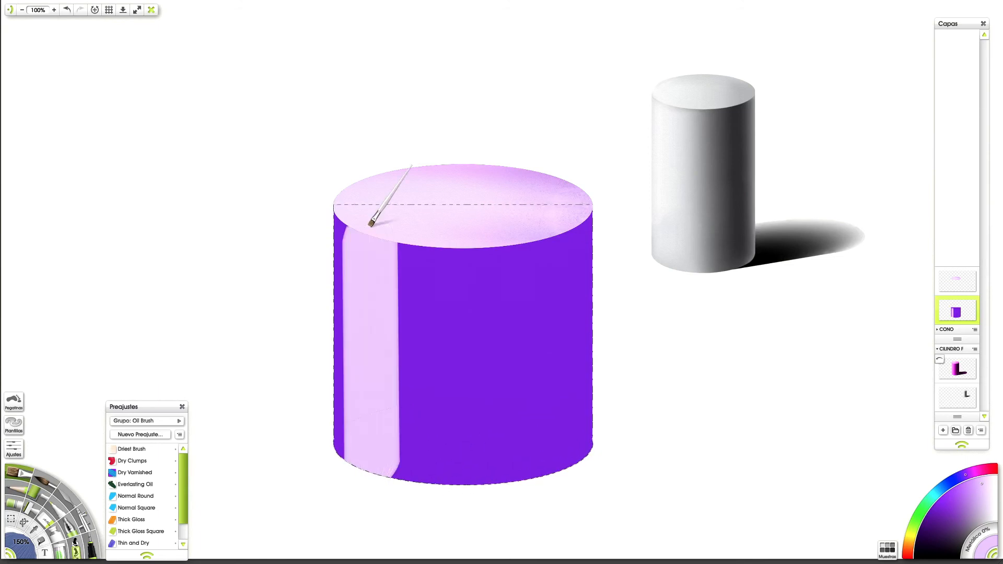
key("ctrl+z")
left_click_drag(398, 496, 399, 282)
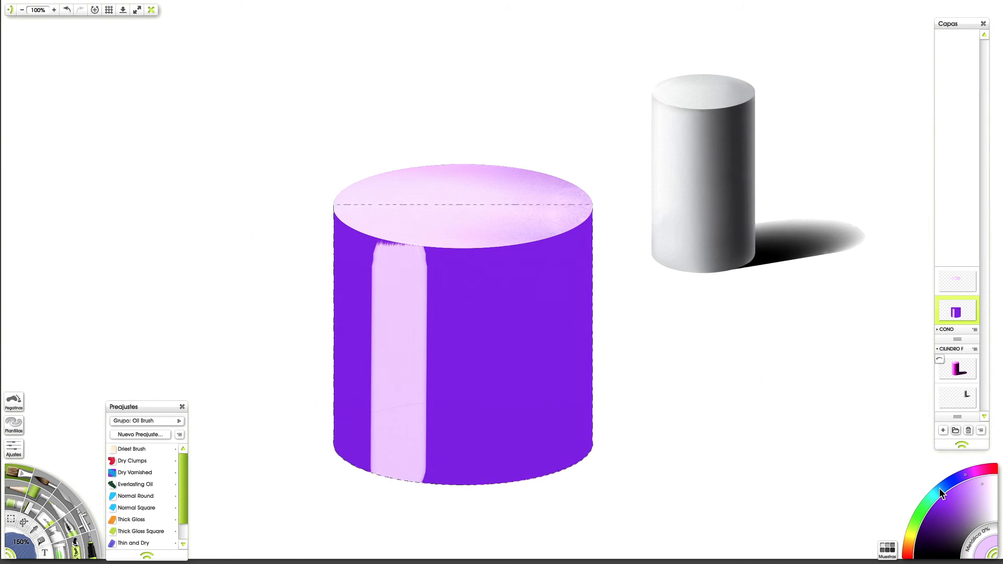
Step: Paint medium lilac vertical bands on both sides of the pale highlight on the cylinder body
left_click(971, 487)
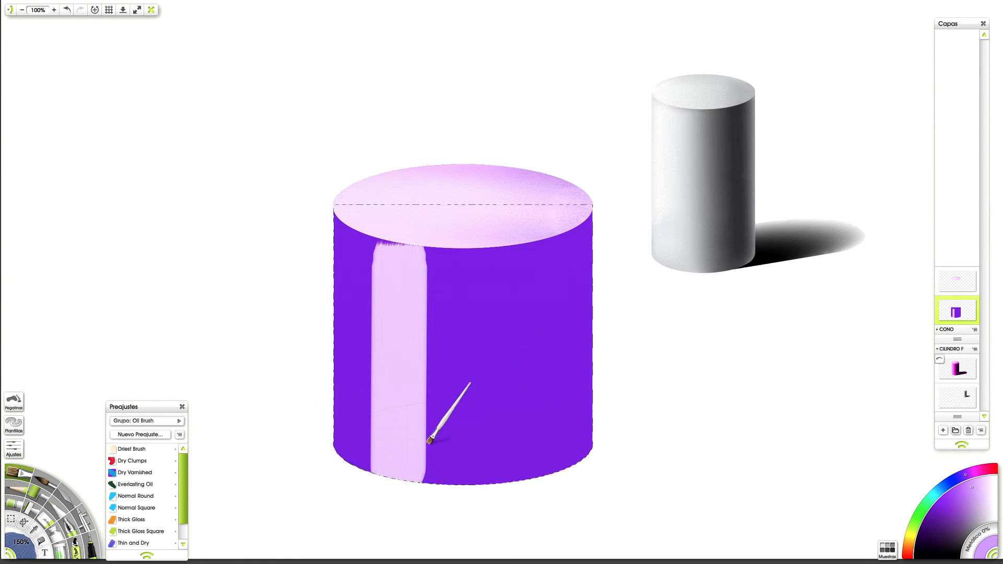
left_click_drag(369, 468, 363, 221)
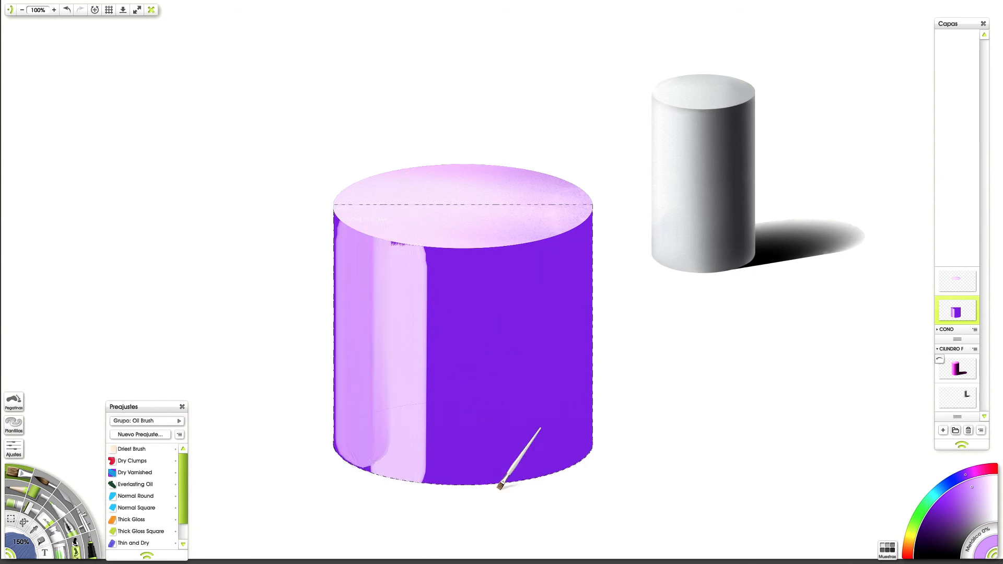
left_click_drag(450, 481, 448, 243)
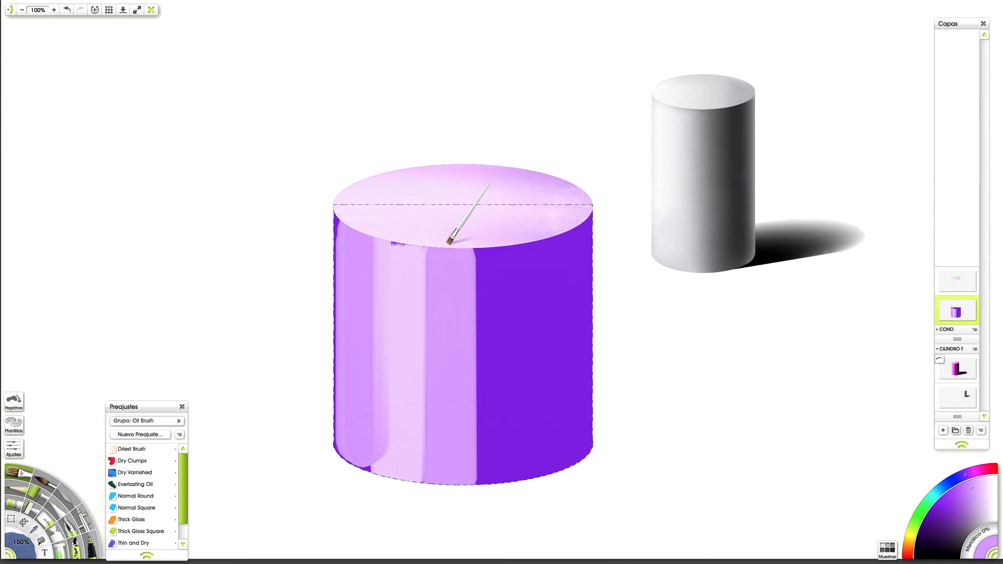
Step: Paint a near-black purple vertical band toward the body's right side and flank it with deep purple bands
left_click(933, 539)
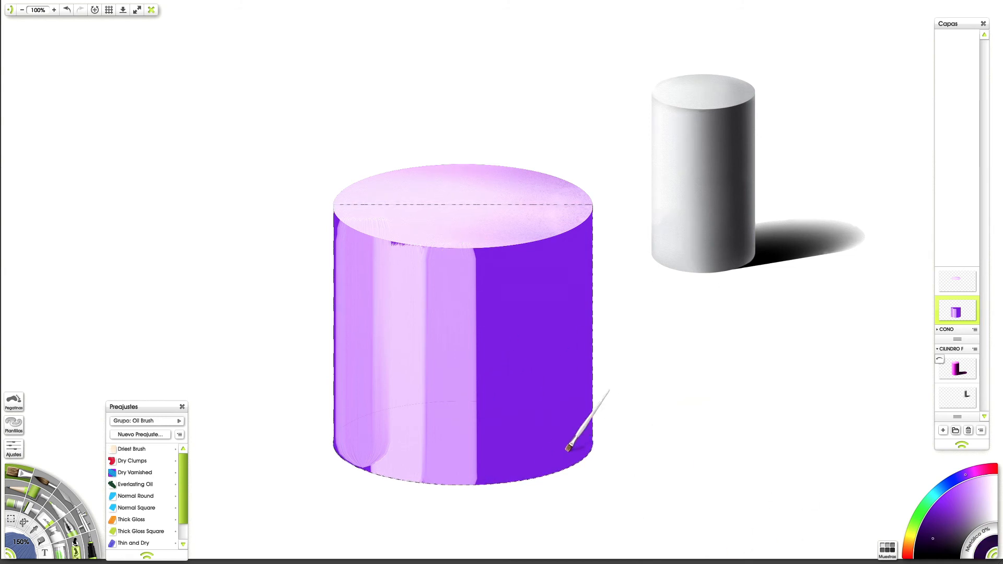
left_click_drag(518, 291, 551, 235)
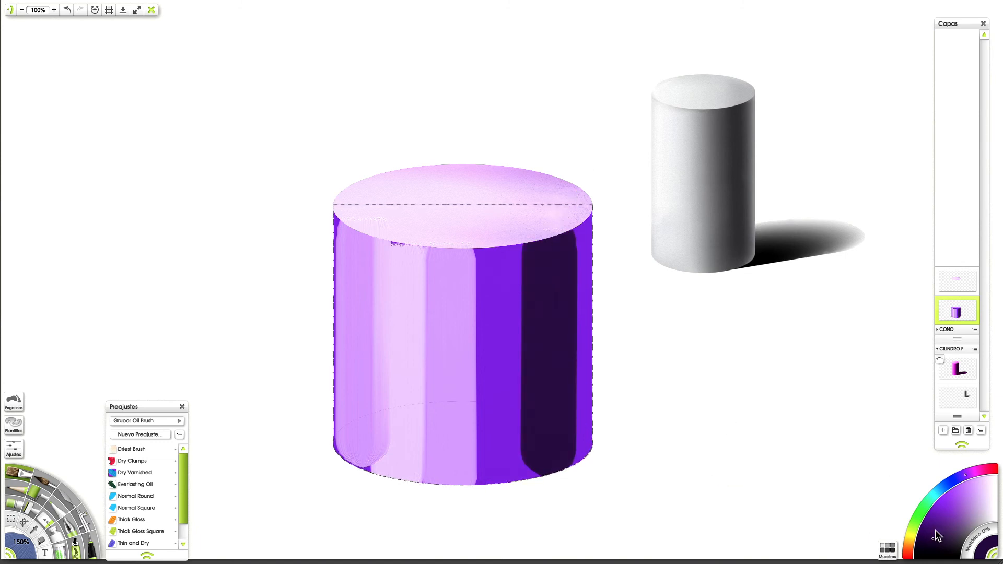
left_click(933, 523)
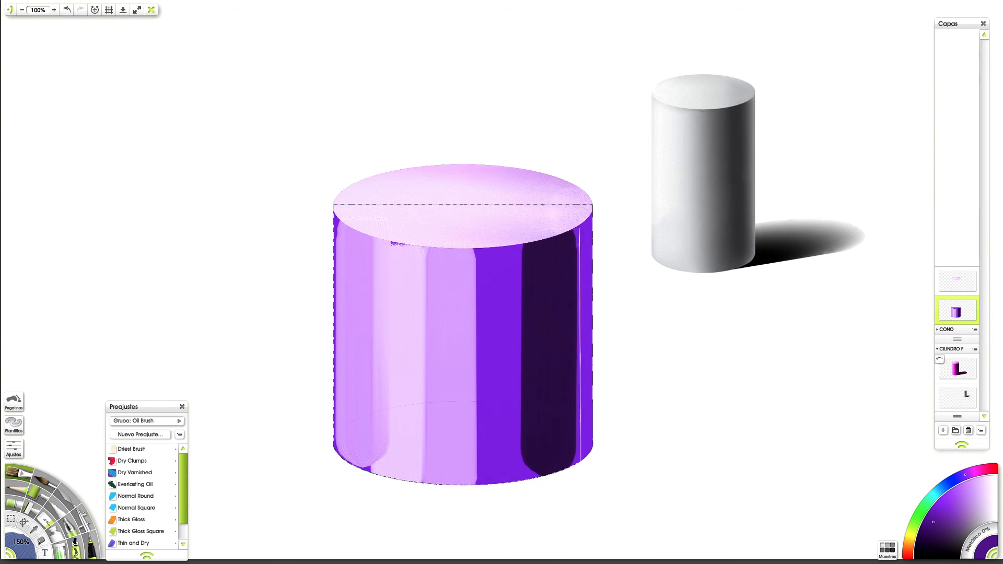
mouse_move(506, 495)
left_mouse_down()
mouse_move(514, 256)
mouse_move(504, 233)
left_mouse_up()
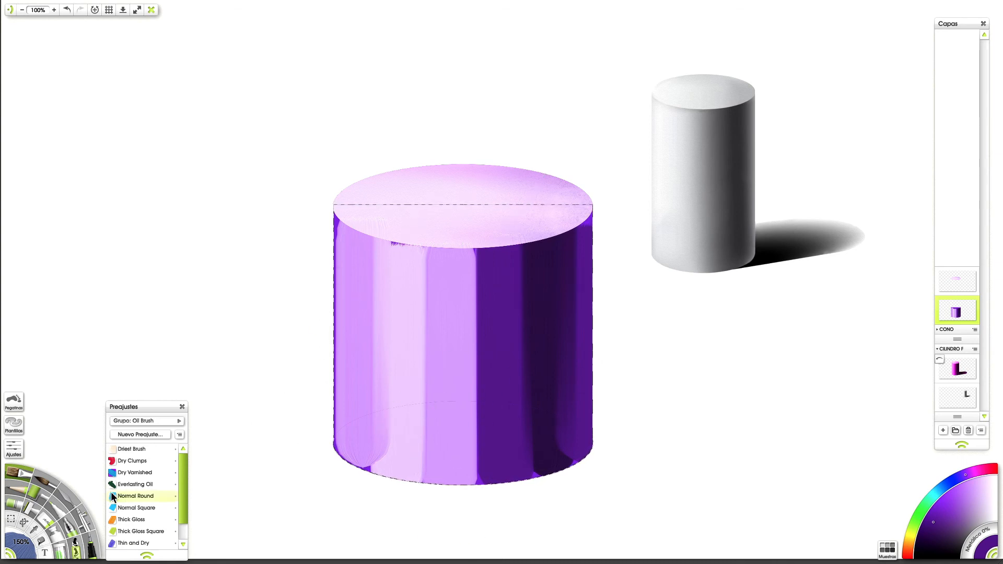
Step: Blend the cylinder body's colour bands with vertical Knife strokes, and clear the selection
key("k")
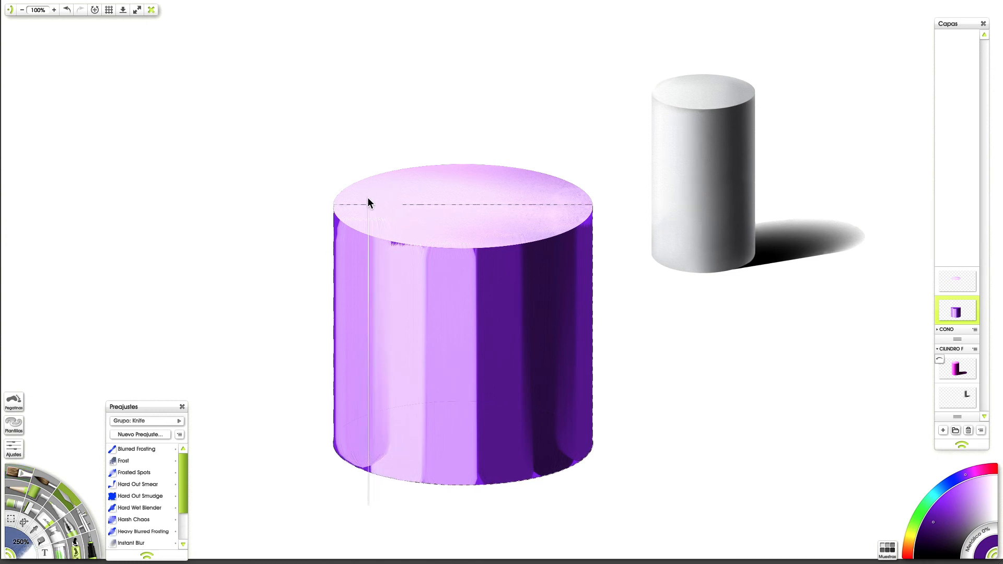
left_click_drag(368, 199, 368, 505)
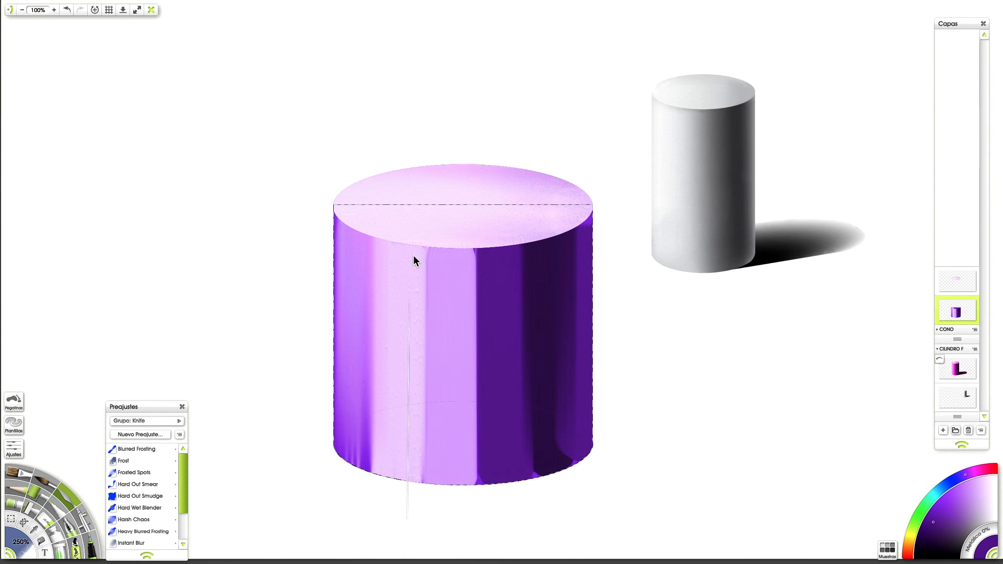
left_click(423, 220, "shift")
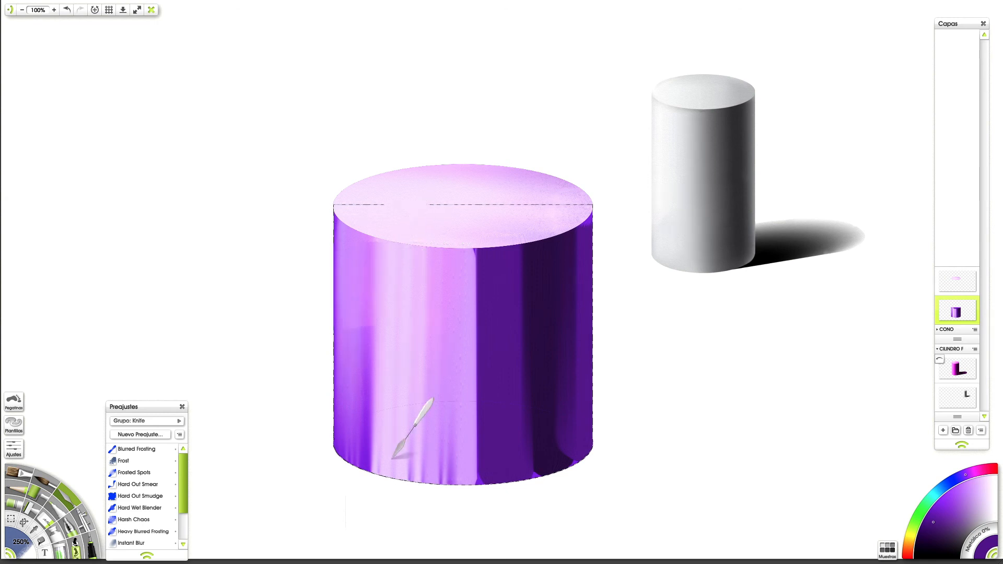
mouse_move(490, 407)
left_mouse_down()
mouse_move(481, 187)
mouse_move(481, 558)
left_mouse_up()
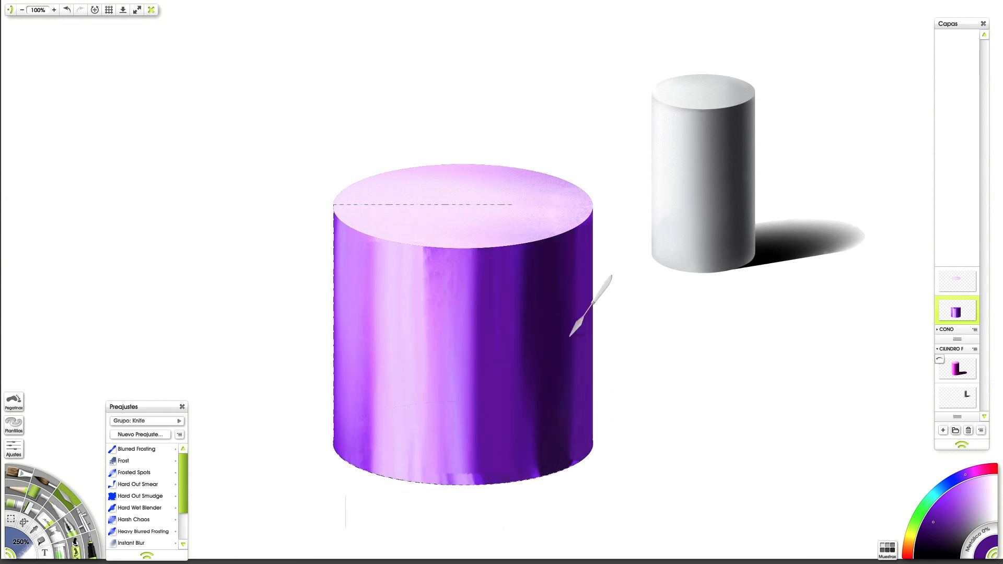
left_click_drag(481, 439, 482, 562)
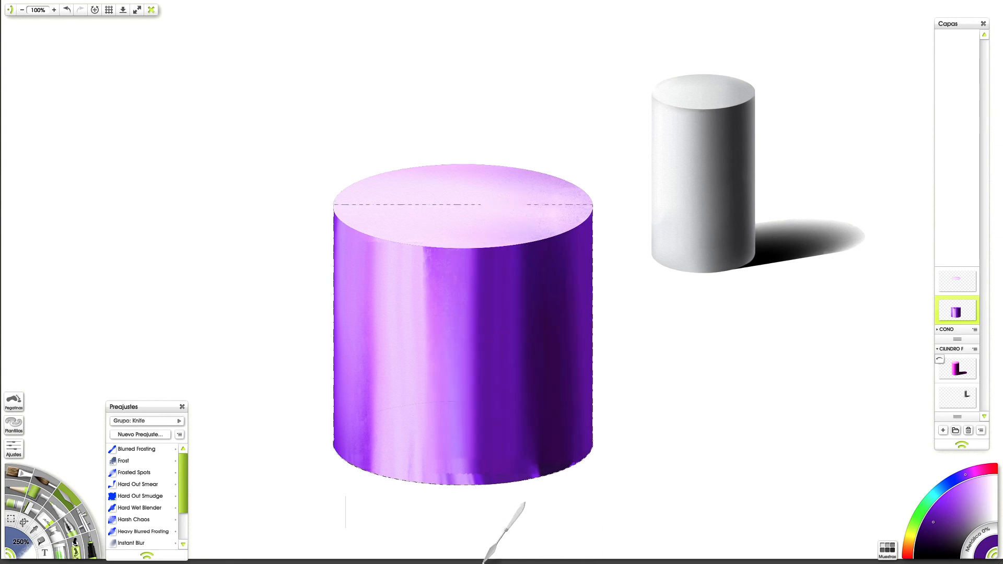
left_click_drag(380, 204, 374, 548)
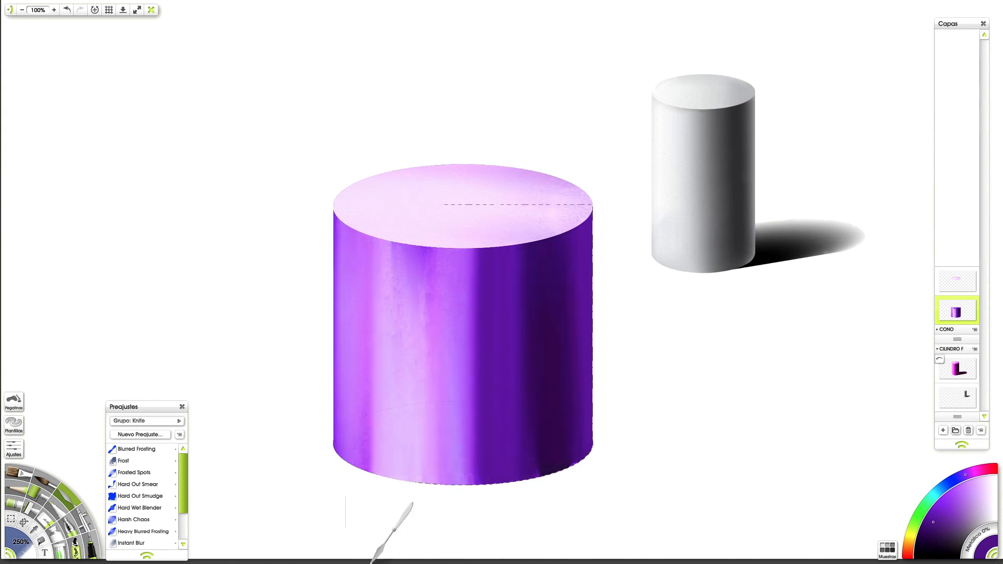
left_click_drag(487, 220, 487, 562)
left_click_drag(375, 454, 384, 110)
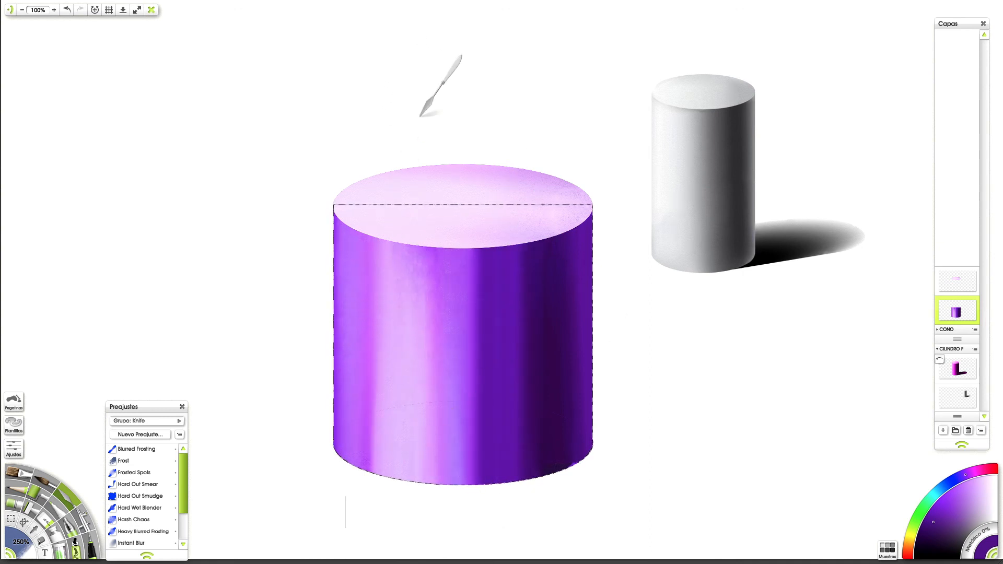
key("ctrl+d")
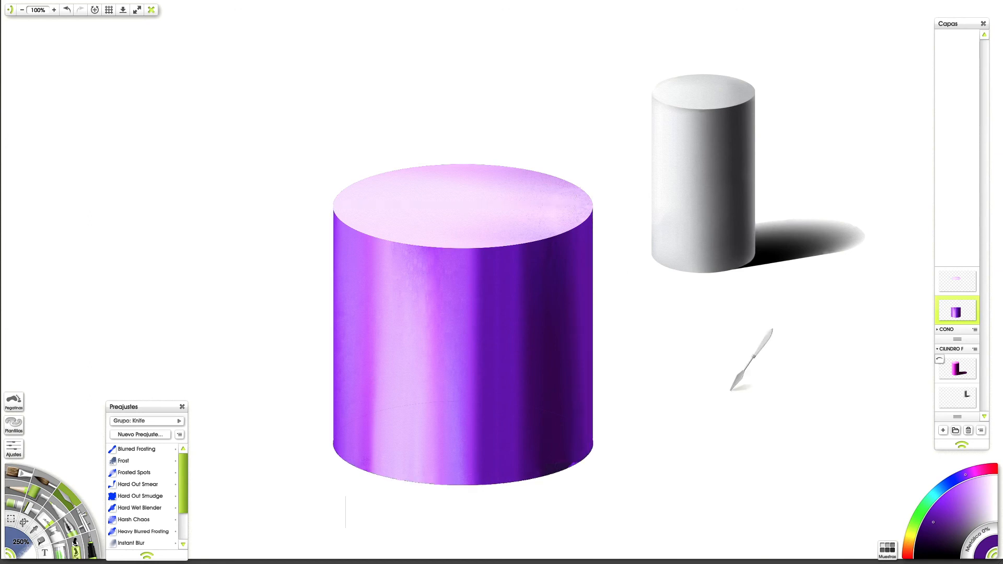
Step: Add a new layer and move it directly below the cylinder body layer
mouse_move(946, 324)
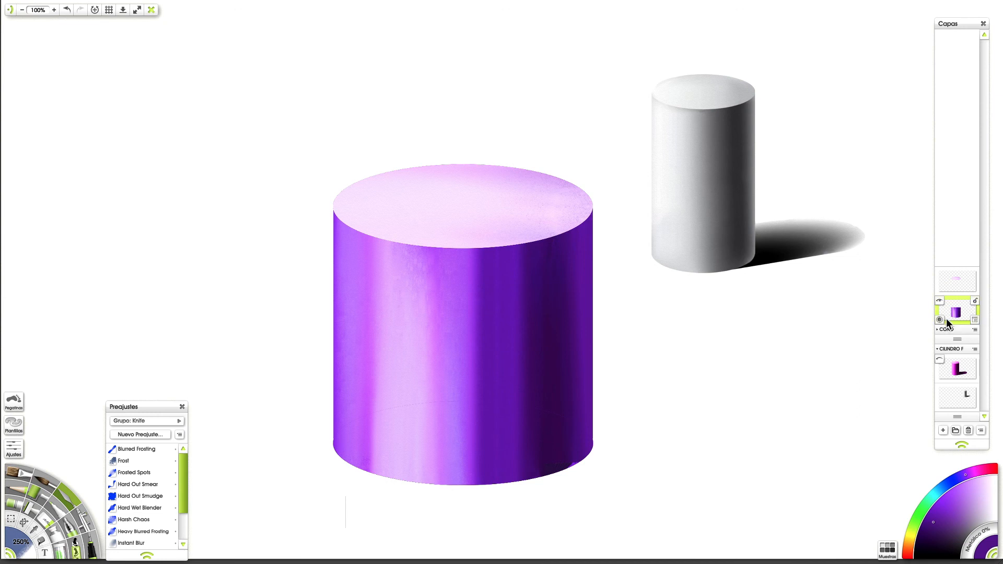
left_click(945, 430)
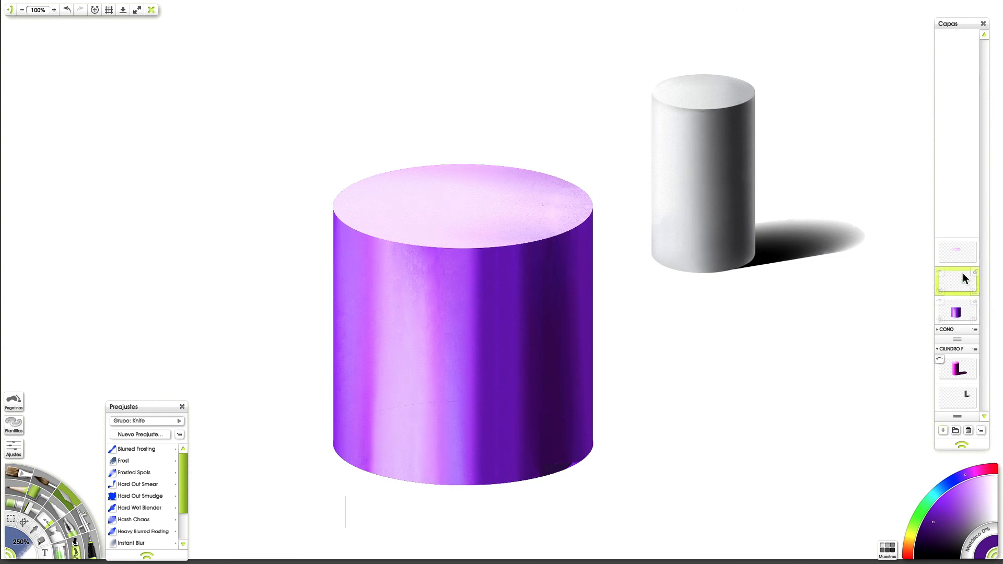
left_click_drag(964, 306, 965, 307)
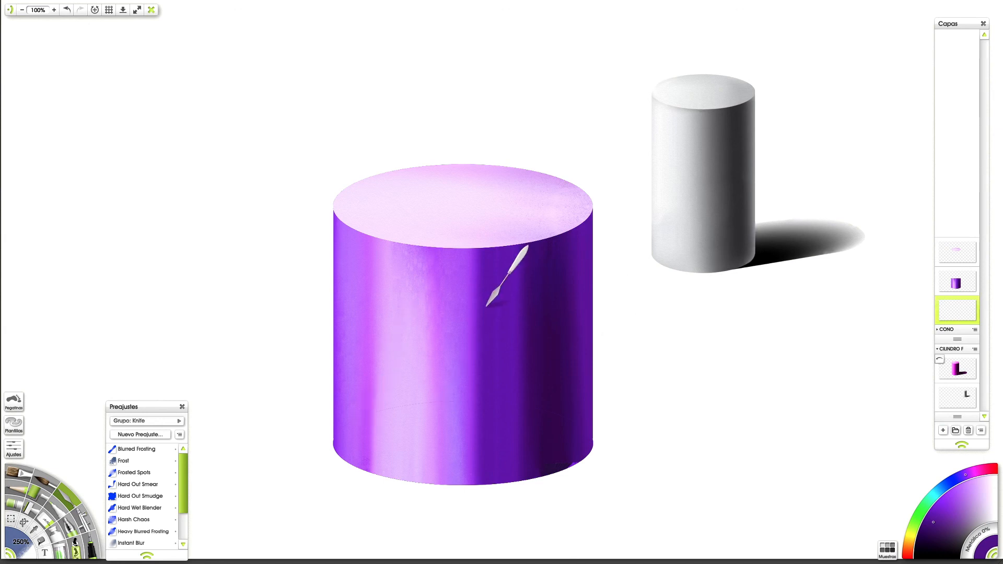
Step: Duplicate the cylinder's top face layer and move the copy to the empty area below the grey reference cylinder
left_click(946, 261)
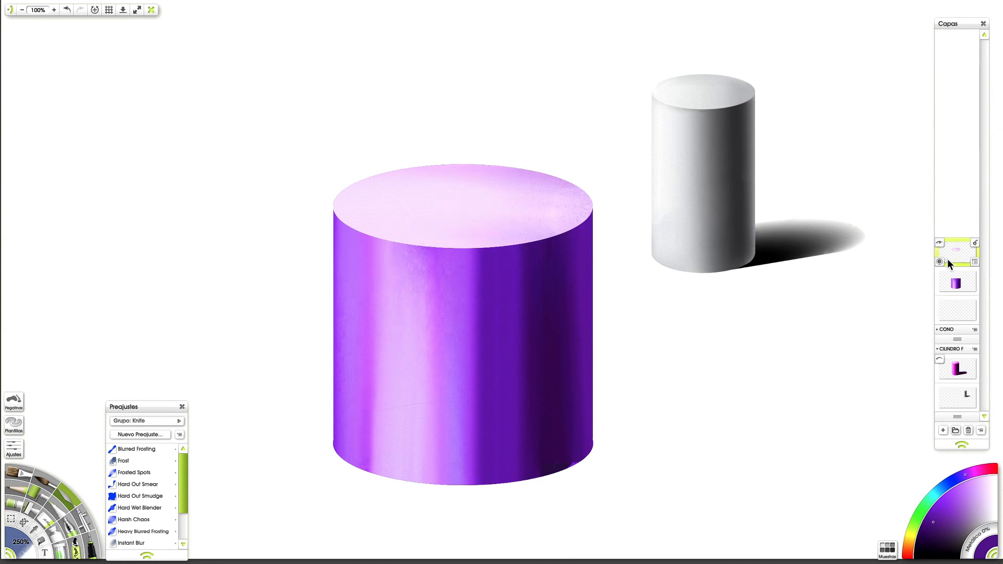
left_click(974, 261)
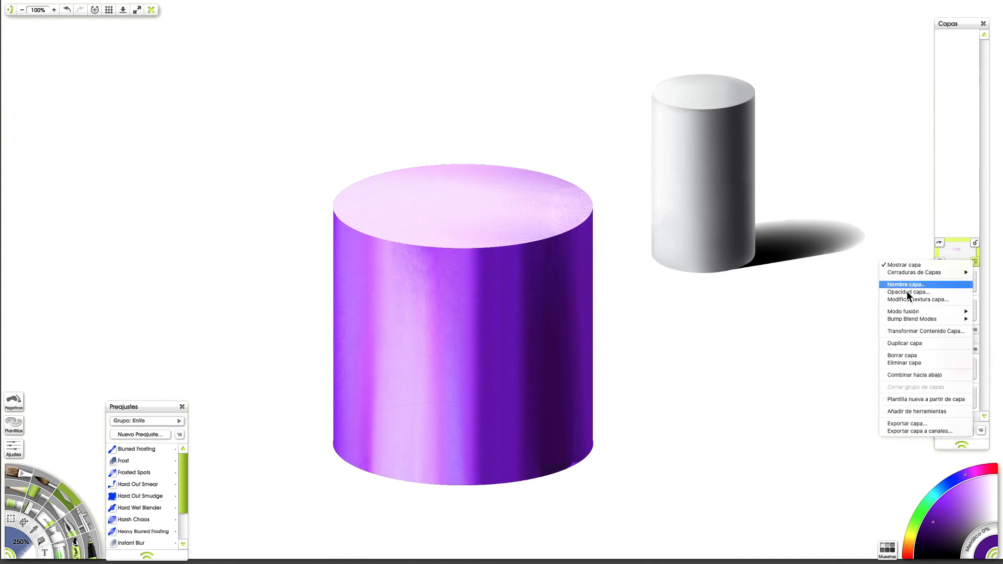
left_click(910, 344)
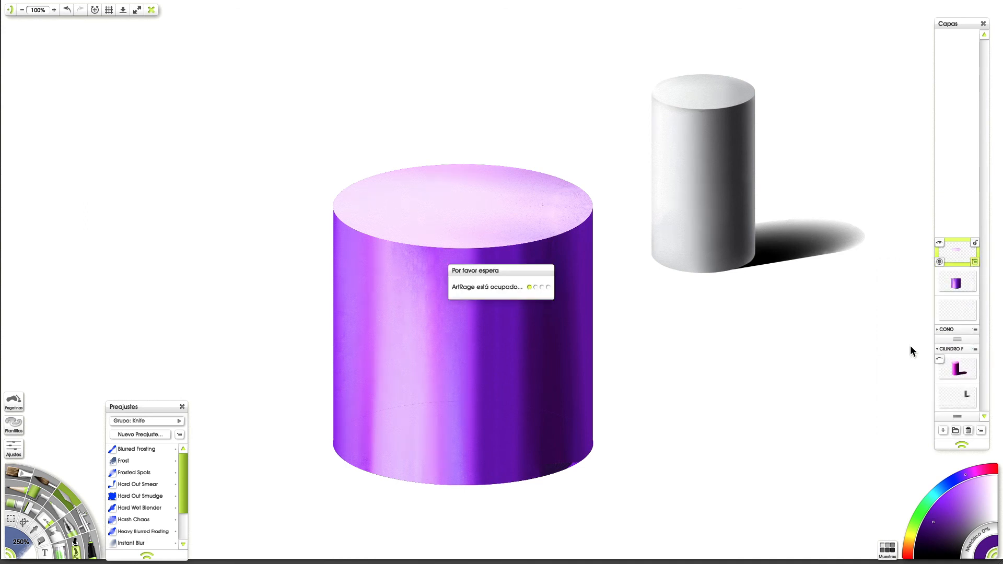
left_click(22, 530)
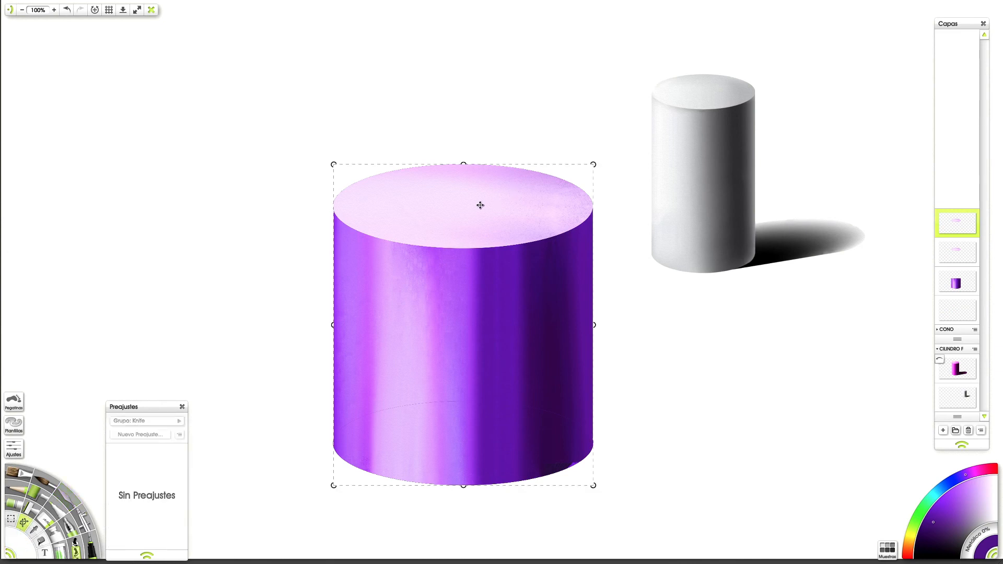
left_click_drag(480, 206, 483, 209)
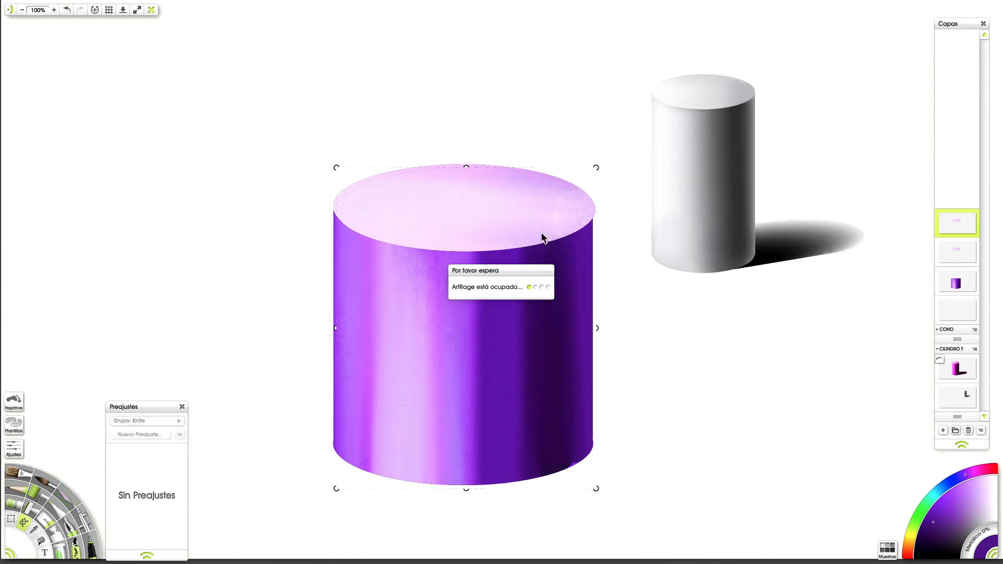
left_click_drag(492, 223, 782, 361)
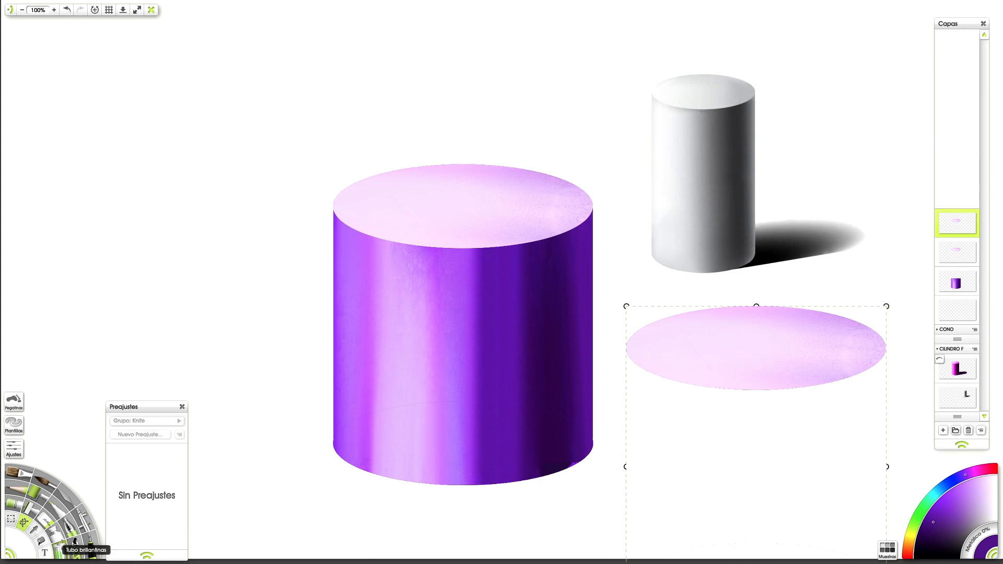
Step: Select the layer contents of the moved ellipse copy
left_click(75, 543)
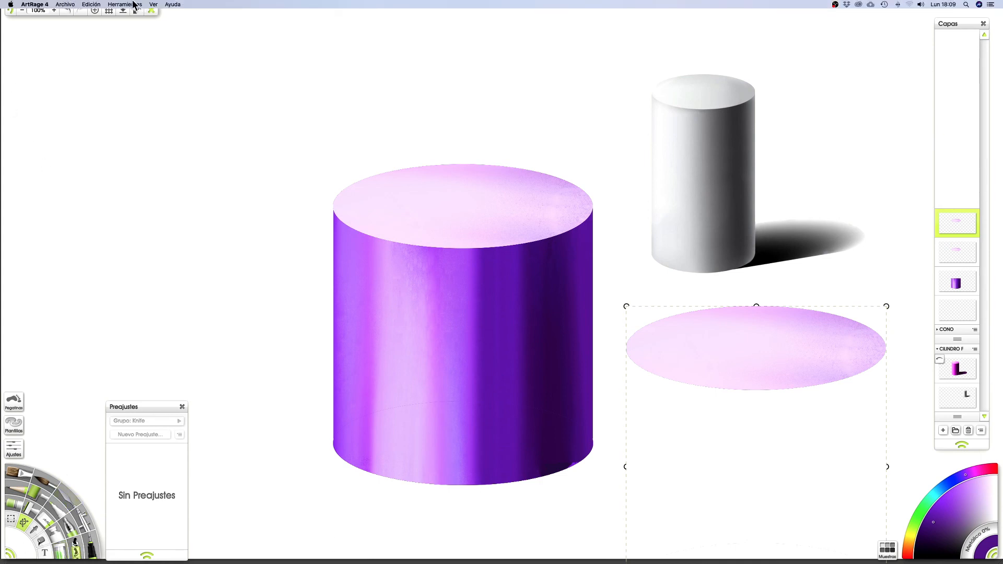
left_click(99, 4)
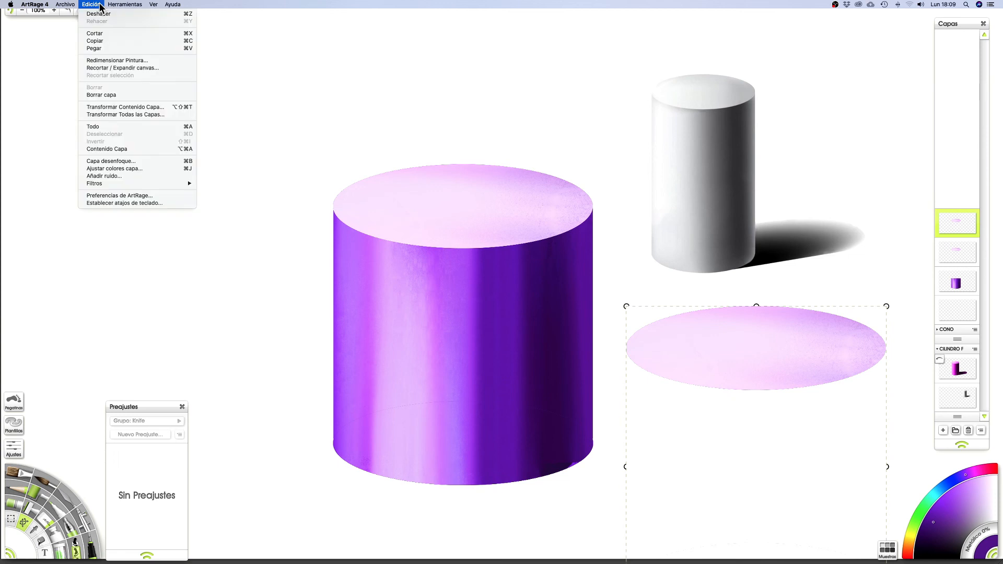
left_click(110, 150)
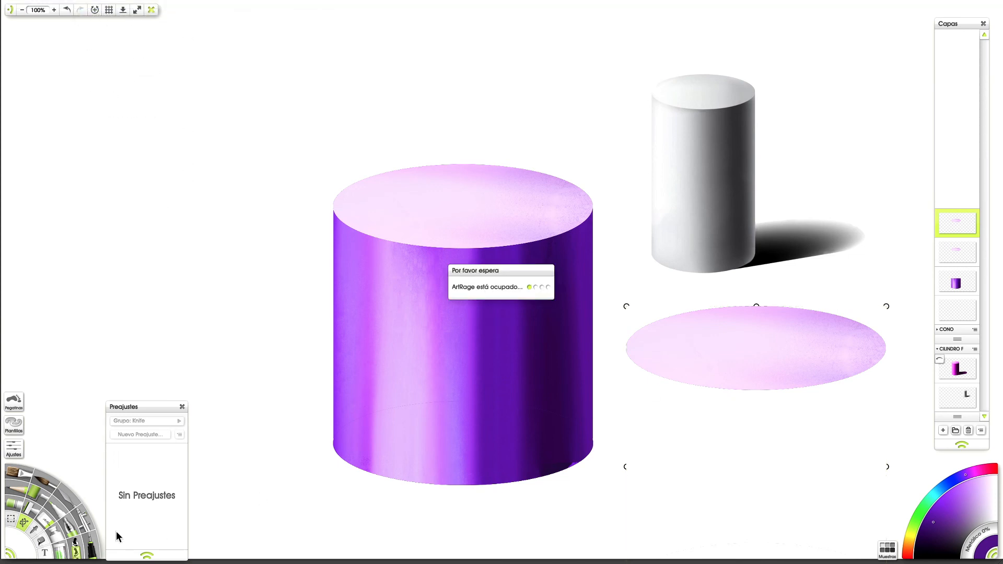
Step: Try to fill the selected lilac ellipse directly with near-black purple, and undo the fills
left_click(45, 542)
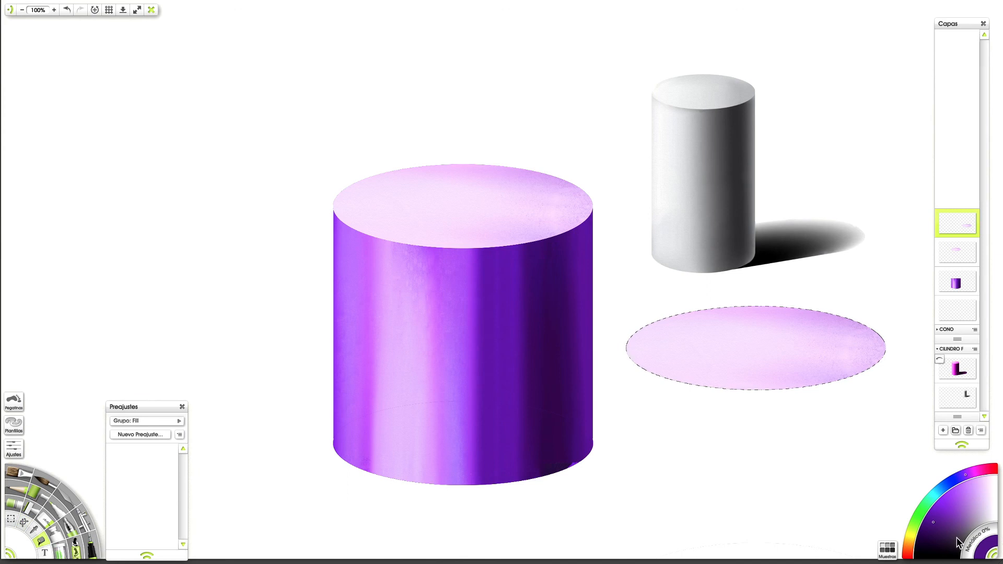
left_click(774, 369)
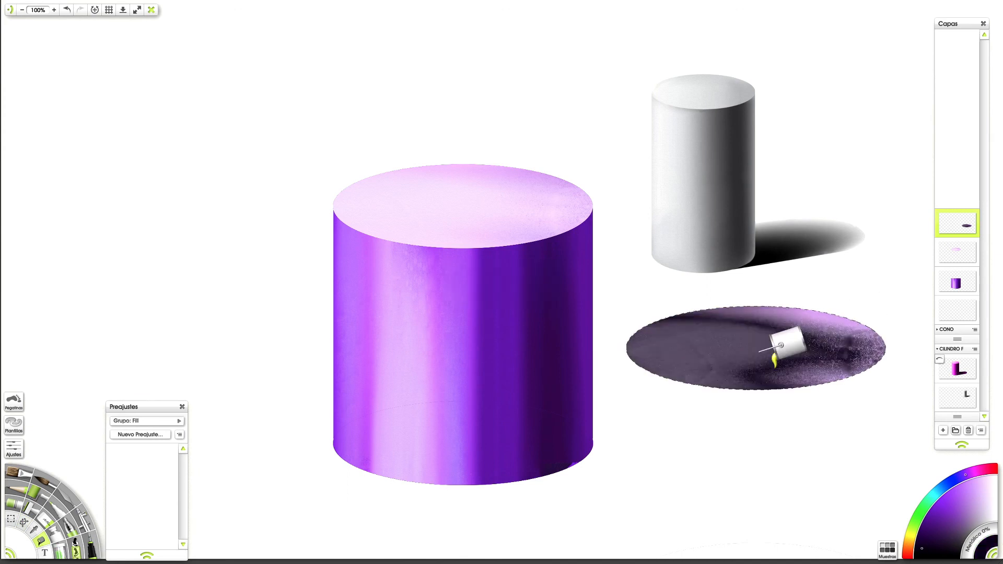
left_click(804, 355)
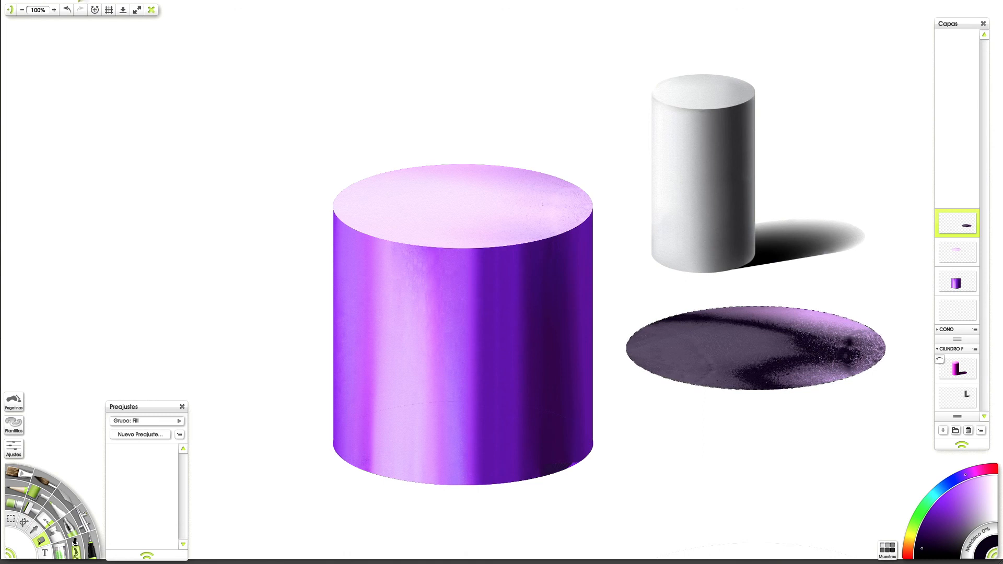
left_click(66, 10)
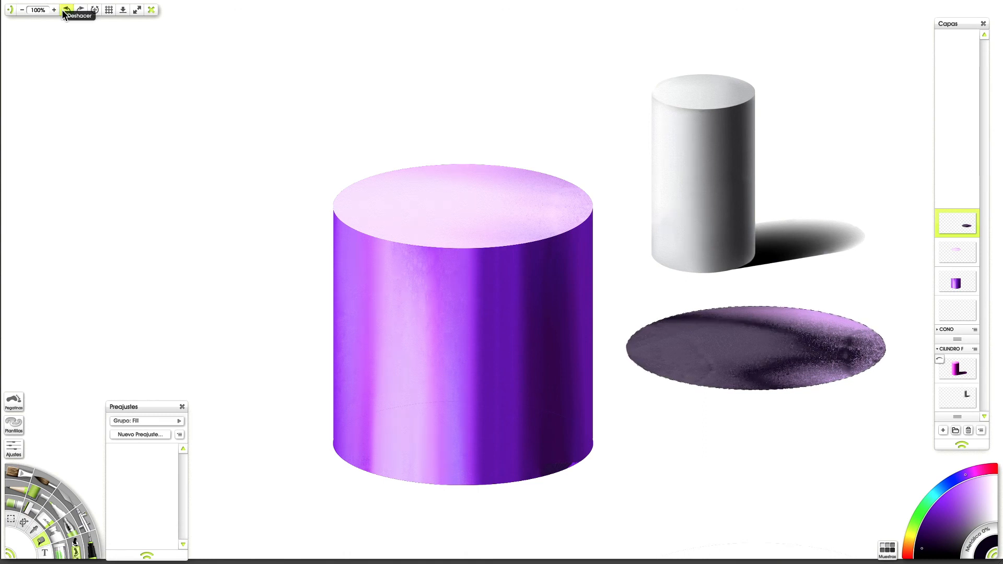
left_click(66, 10)
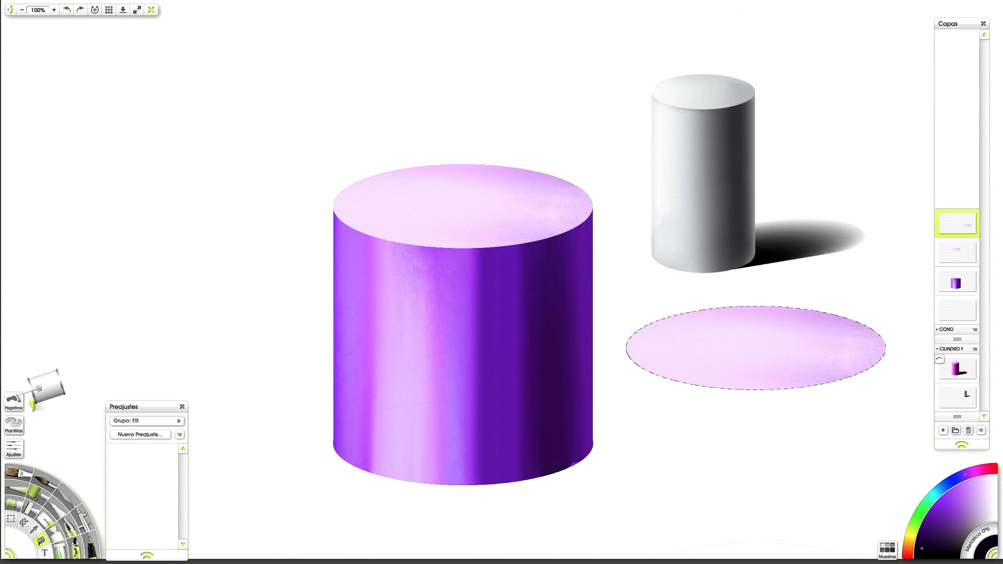
Step: Erase the lilac paint inside the ellipse selection with a 500% Eraser and fill it with near-black purple
left_click(46, 521)
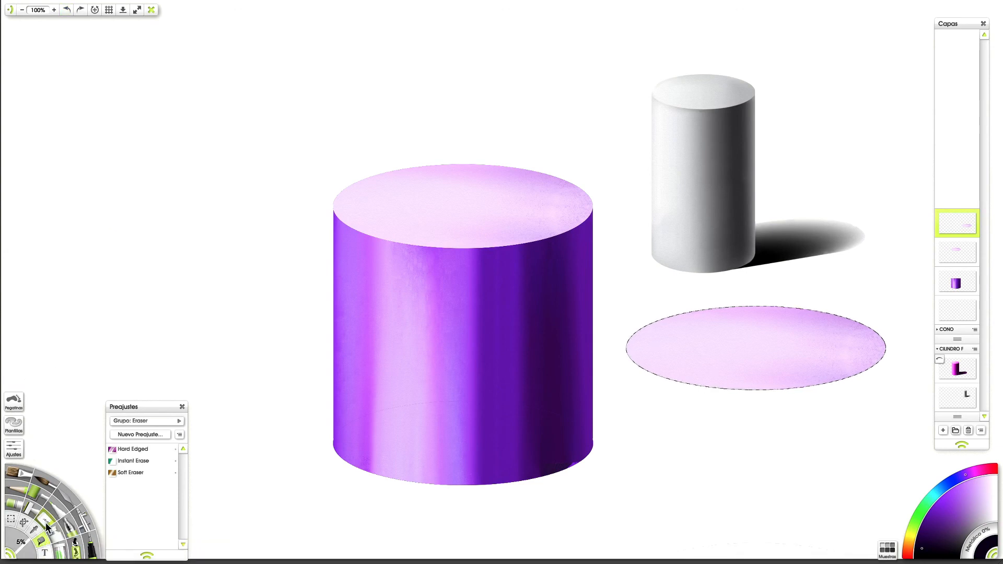
left_click(21, 544)
type("00")
key("Return")
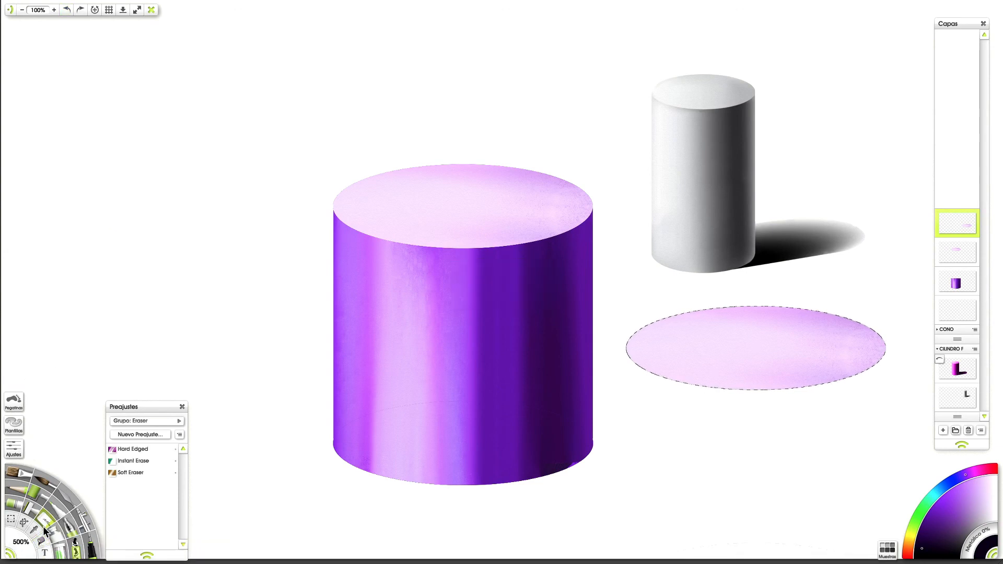
mouse_move(773, 360)
left_mouse_down()
mouse_move(807, 336)
mouse_move(605, 428)
mouse_move(591, 393)
mouse_move(635, 341)
mouse_move(823, 310)
mouse_move(888, 330)
mouse_move(679, 374)
left_mouse_up()
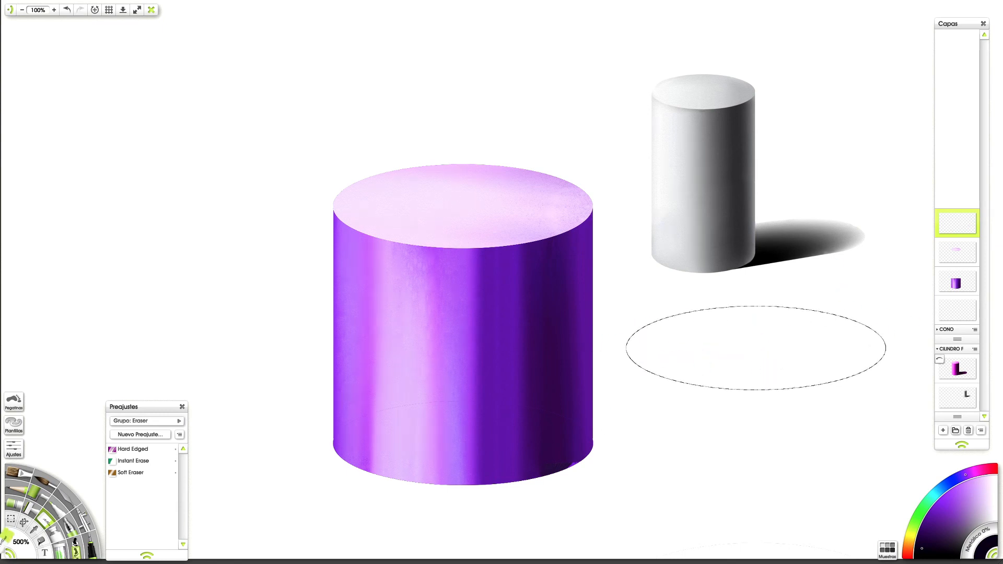
left_click(41, 540)
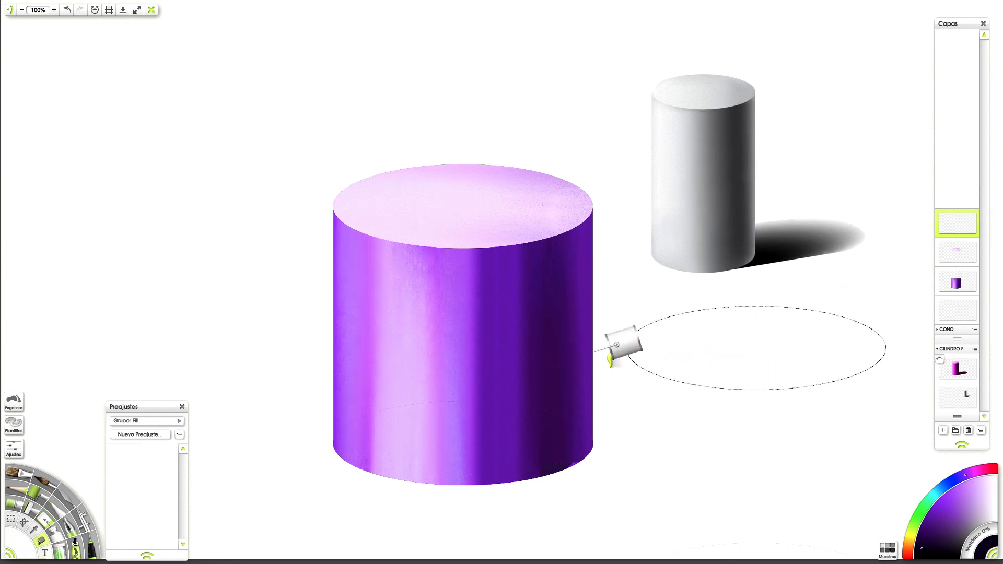
left_click(784, 351)
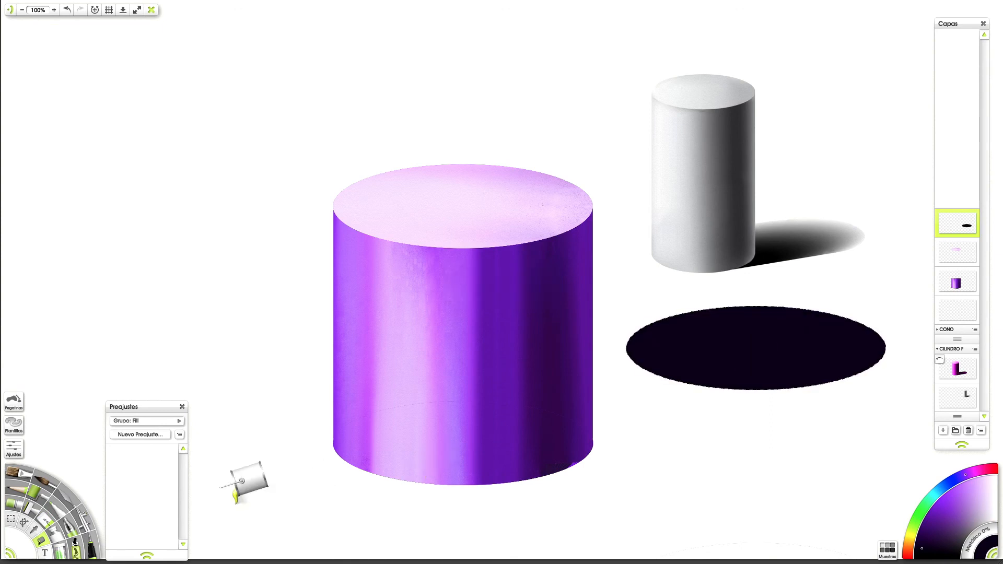
Step: Draw a Hard Polygon selection linking the cylinder's lower right side to both ends of the dark ellipse
left_click(10, 519)
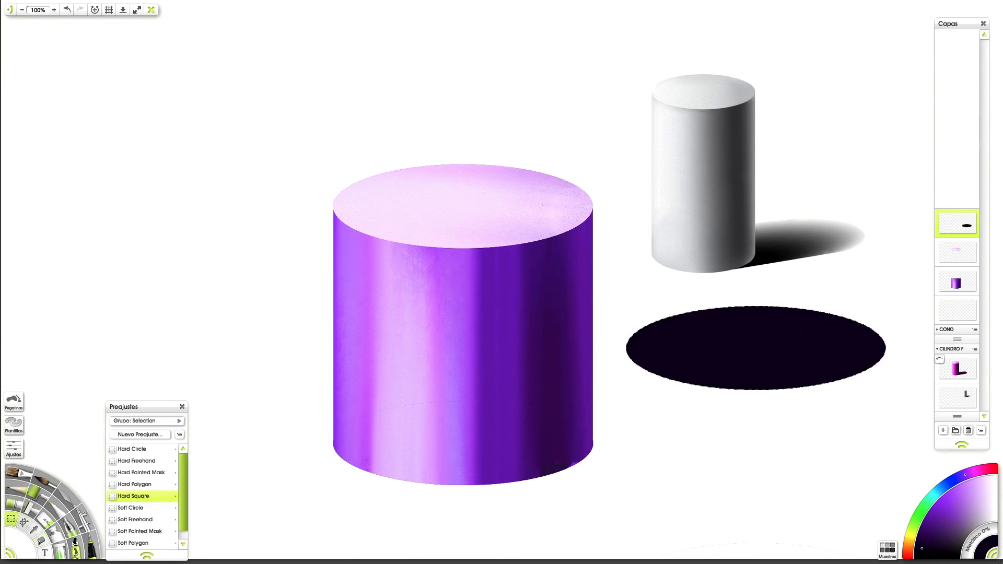
left_click(142, 485)
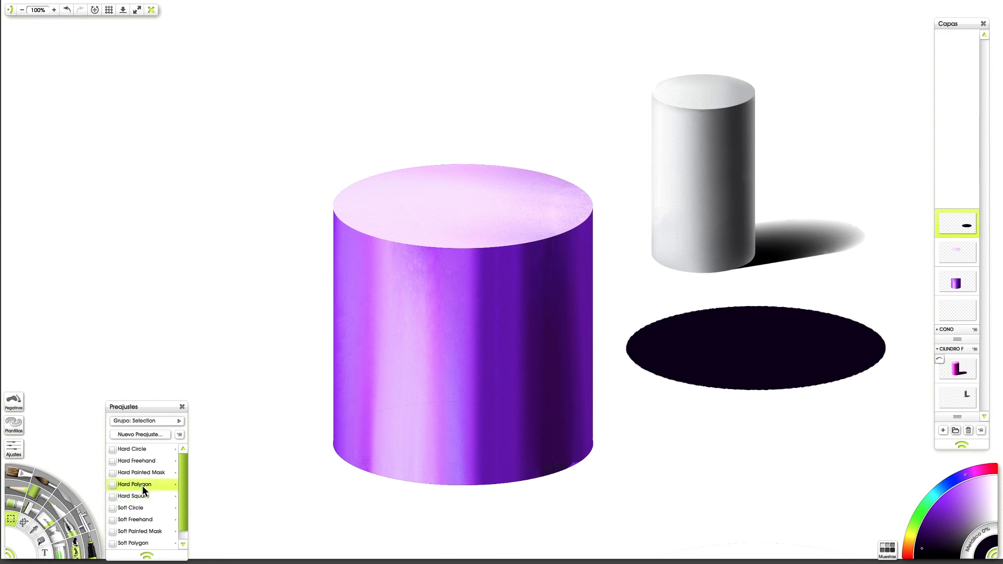
left_click(560, 471)
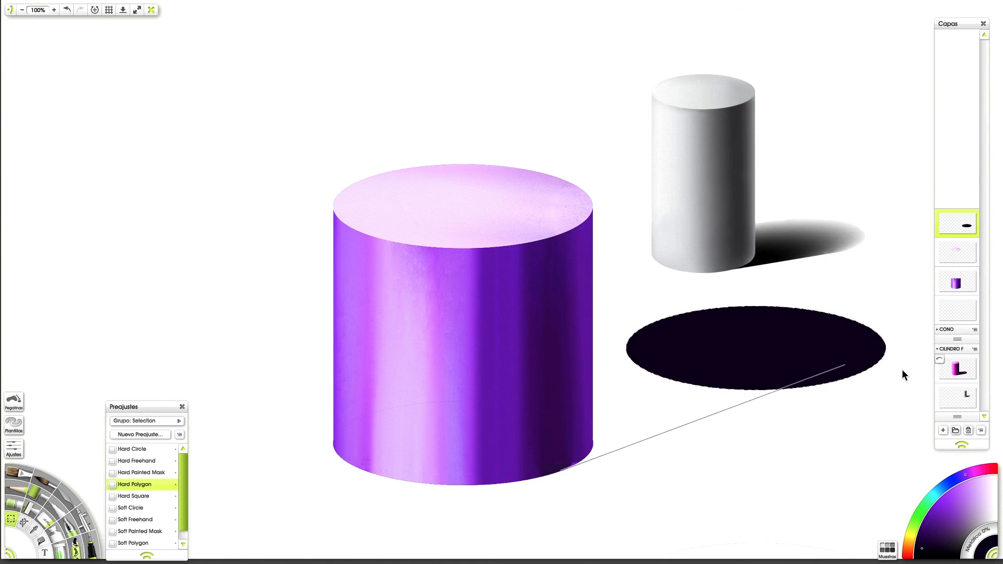
left_click(874, 362)
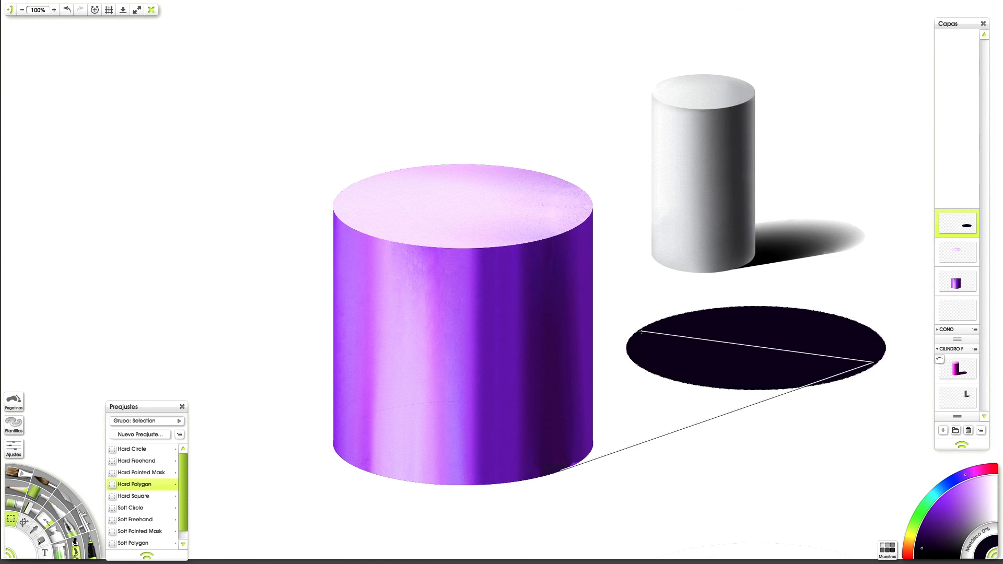
left_click(567, 357)
left_click(559, 470)
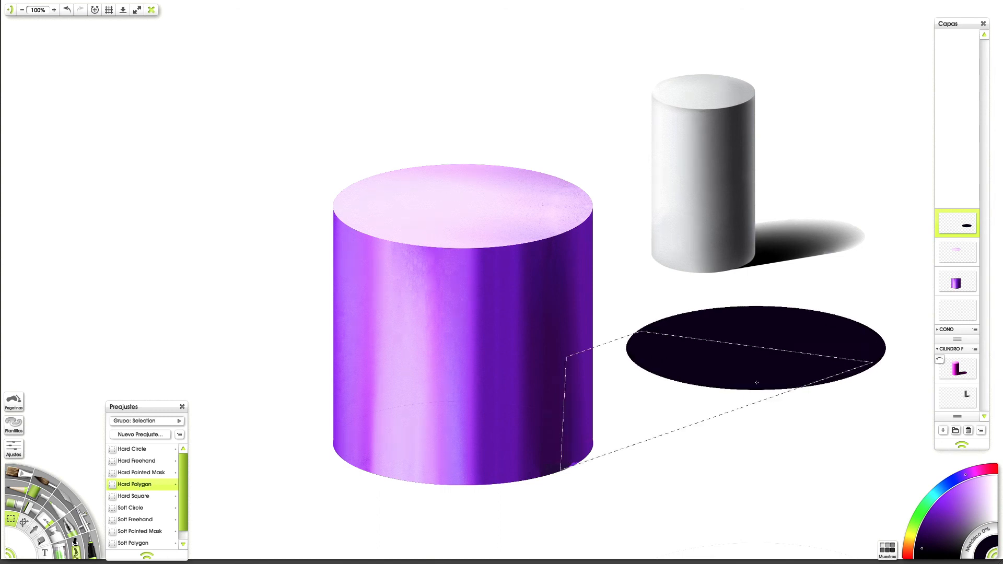
Step: Save the painting and clear the polygon selection
right_click(757, 385)
left_click(720, 370)
key("ctrl+s")
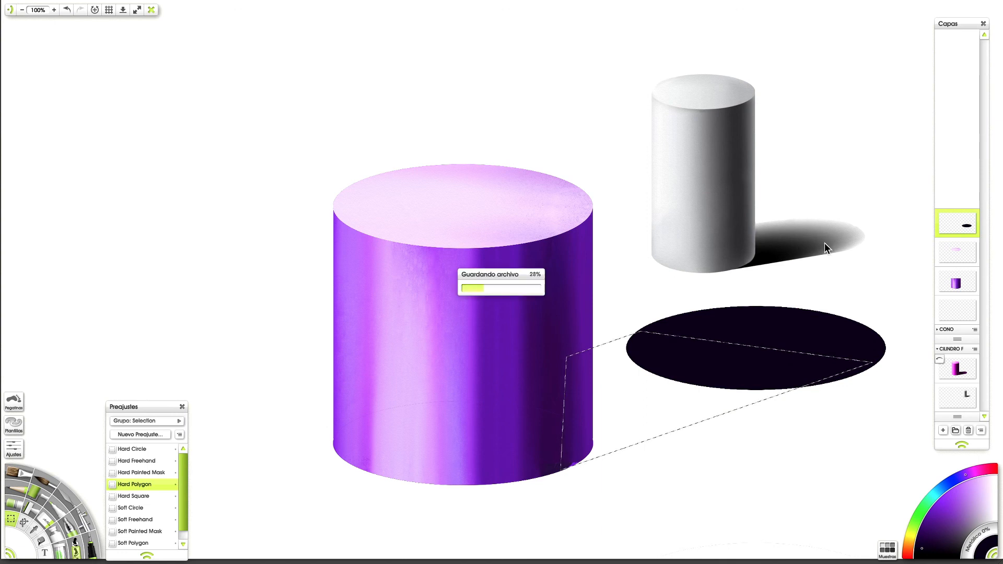
key("ctrl+d")
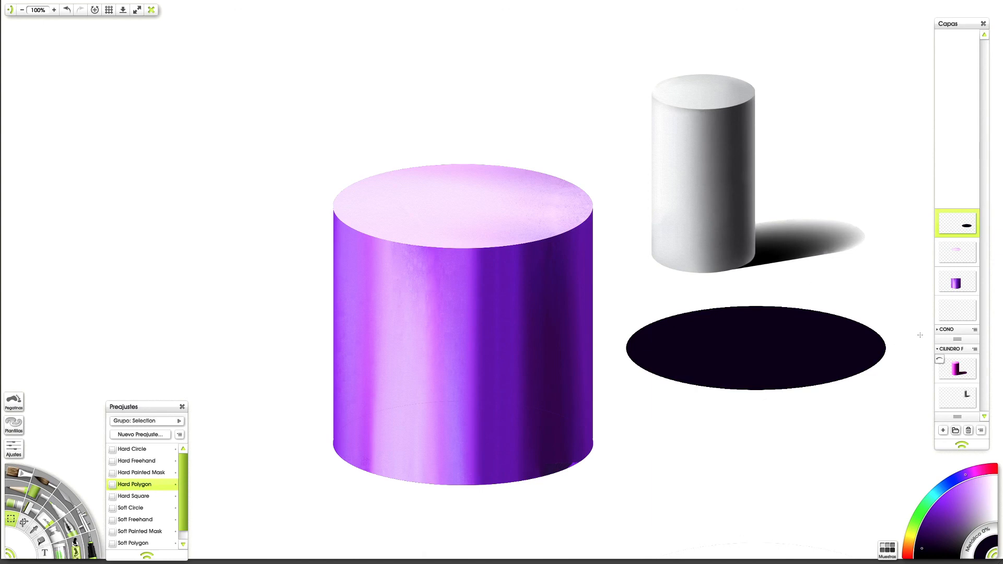
Step: Show the magenta cylinder layer and hide the purple body, top face and dark ellipse layers to examine the finished shadow
left_click(938, 361)
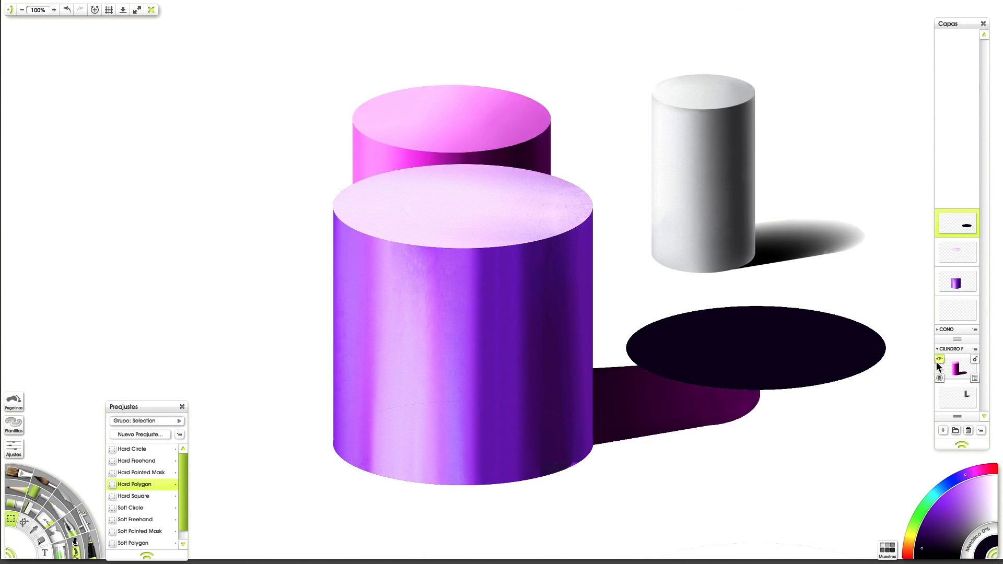
left_click(938, 272)
left_click(941, 243)
left_click(940, 242)
left_click(941, 249)
left_click(940, 245)
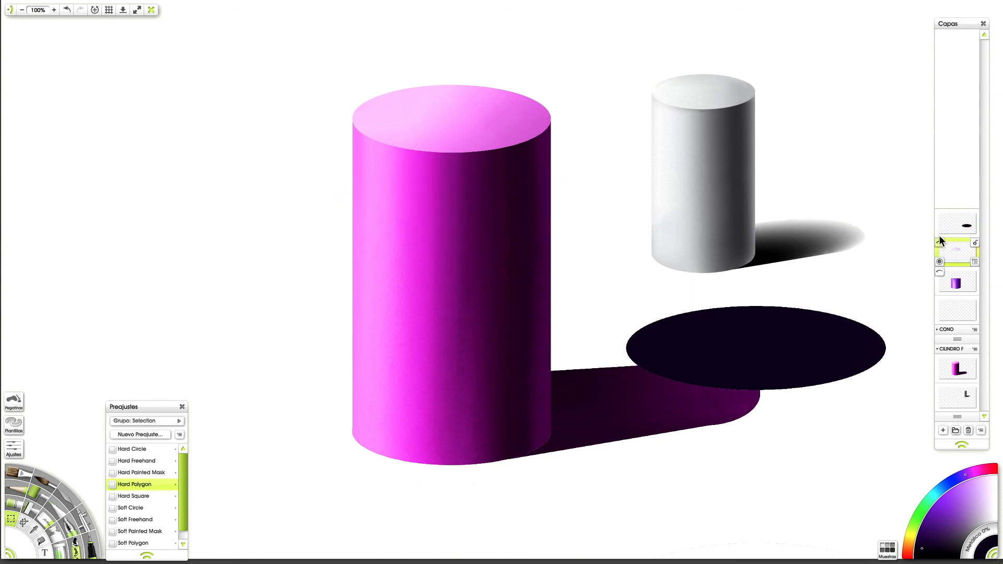
left_click(939, 214)
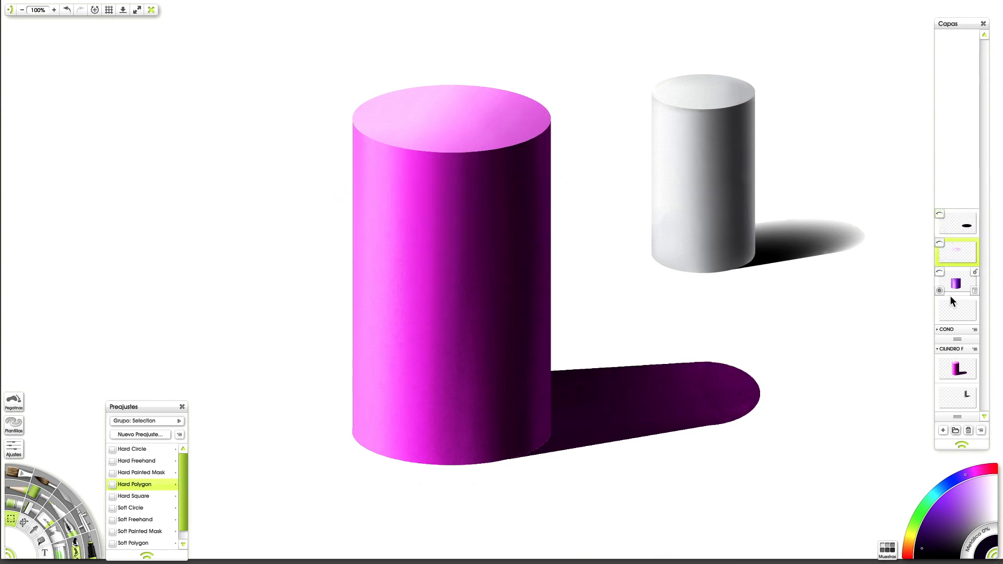